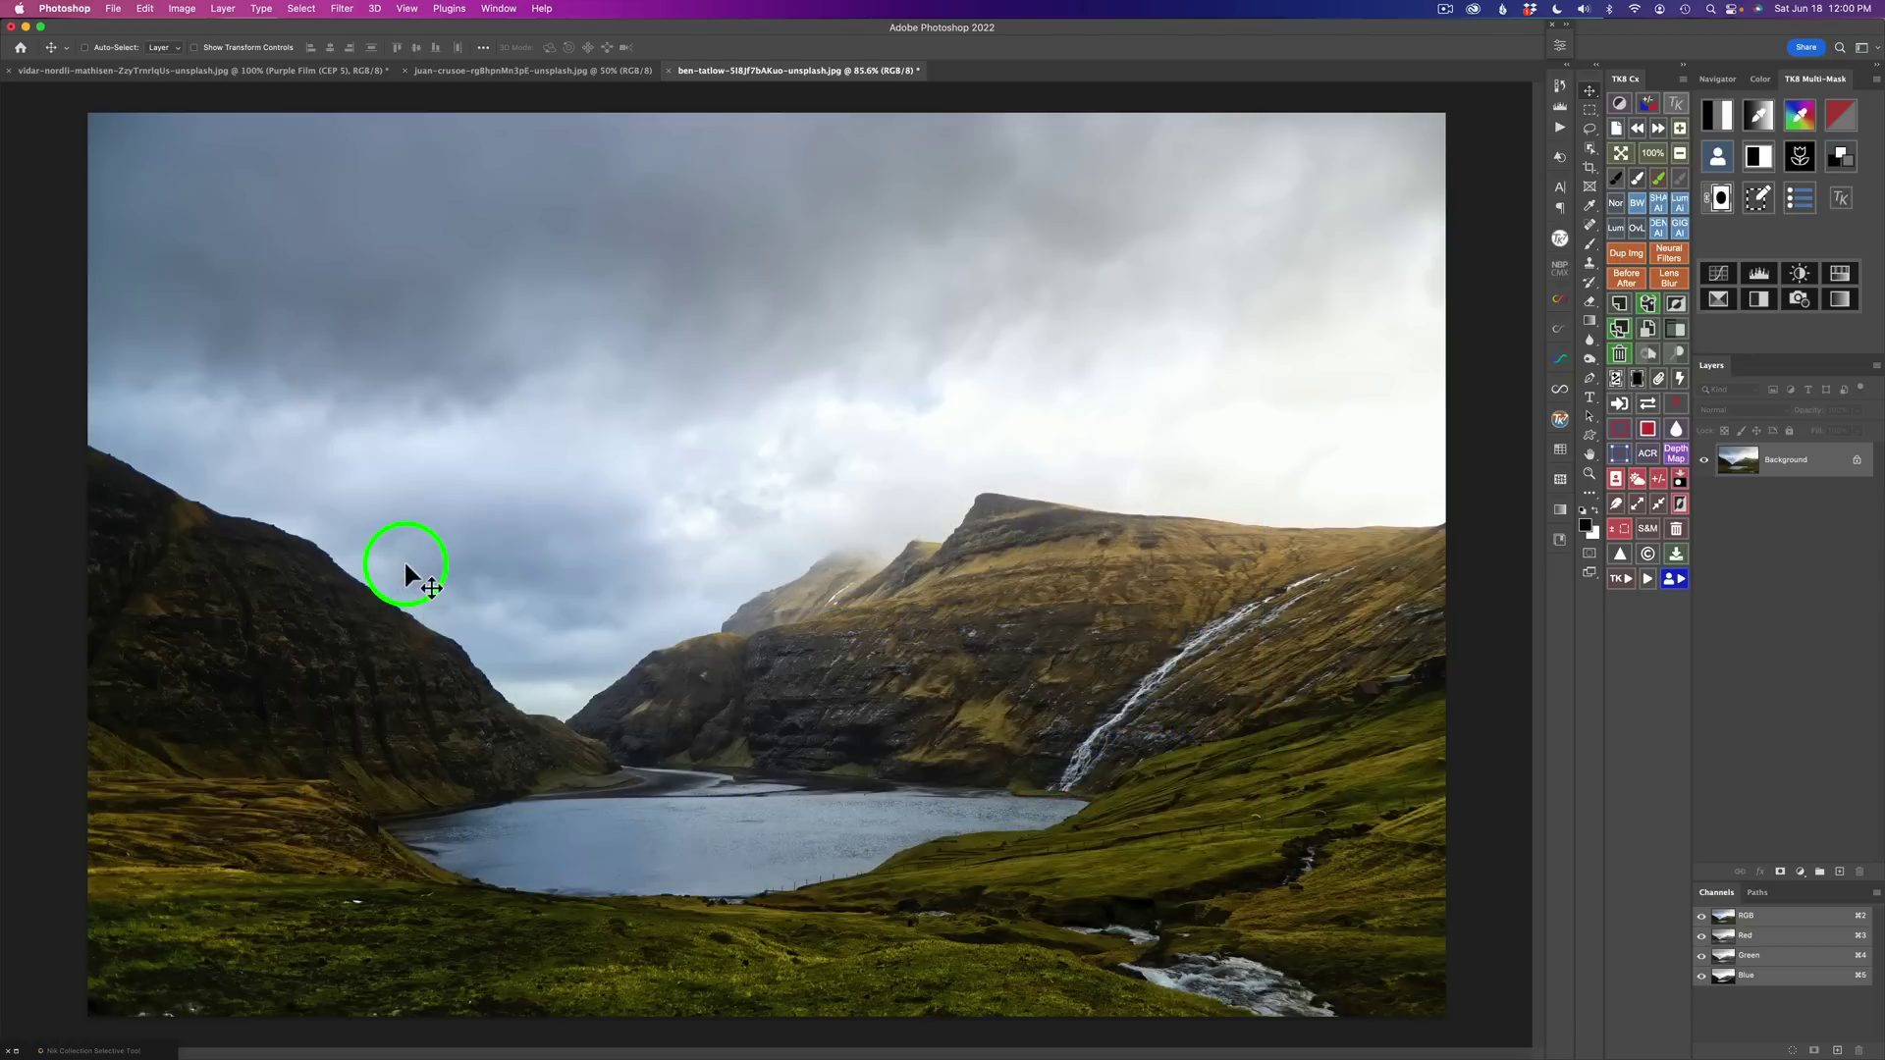
Open the Nik Selective Tool 2 for the landscape photo and reposition its palette over the image.
{"action": "left_click", "coordinate": [342, 10]}
{"action": "mouse_move", "coordinate": [412, 371]}
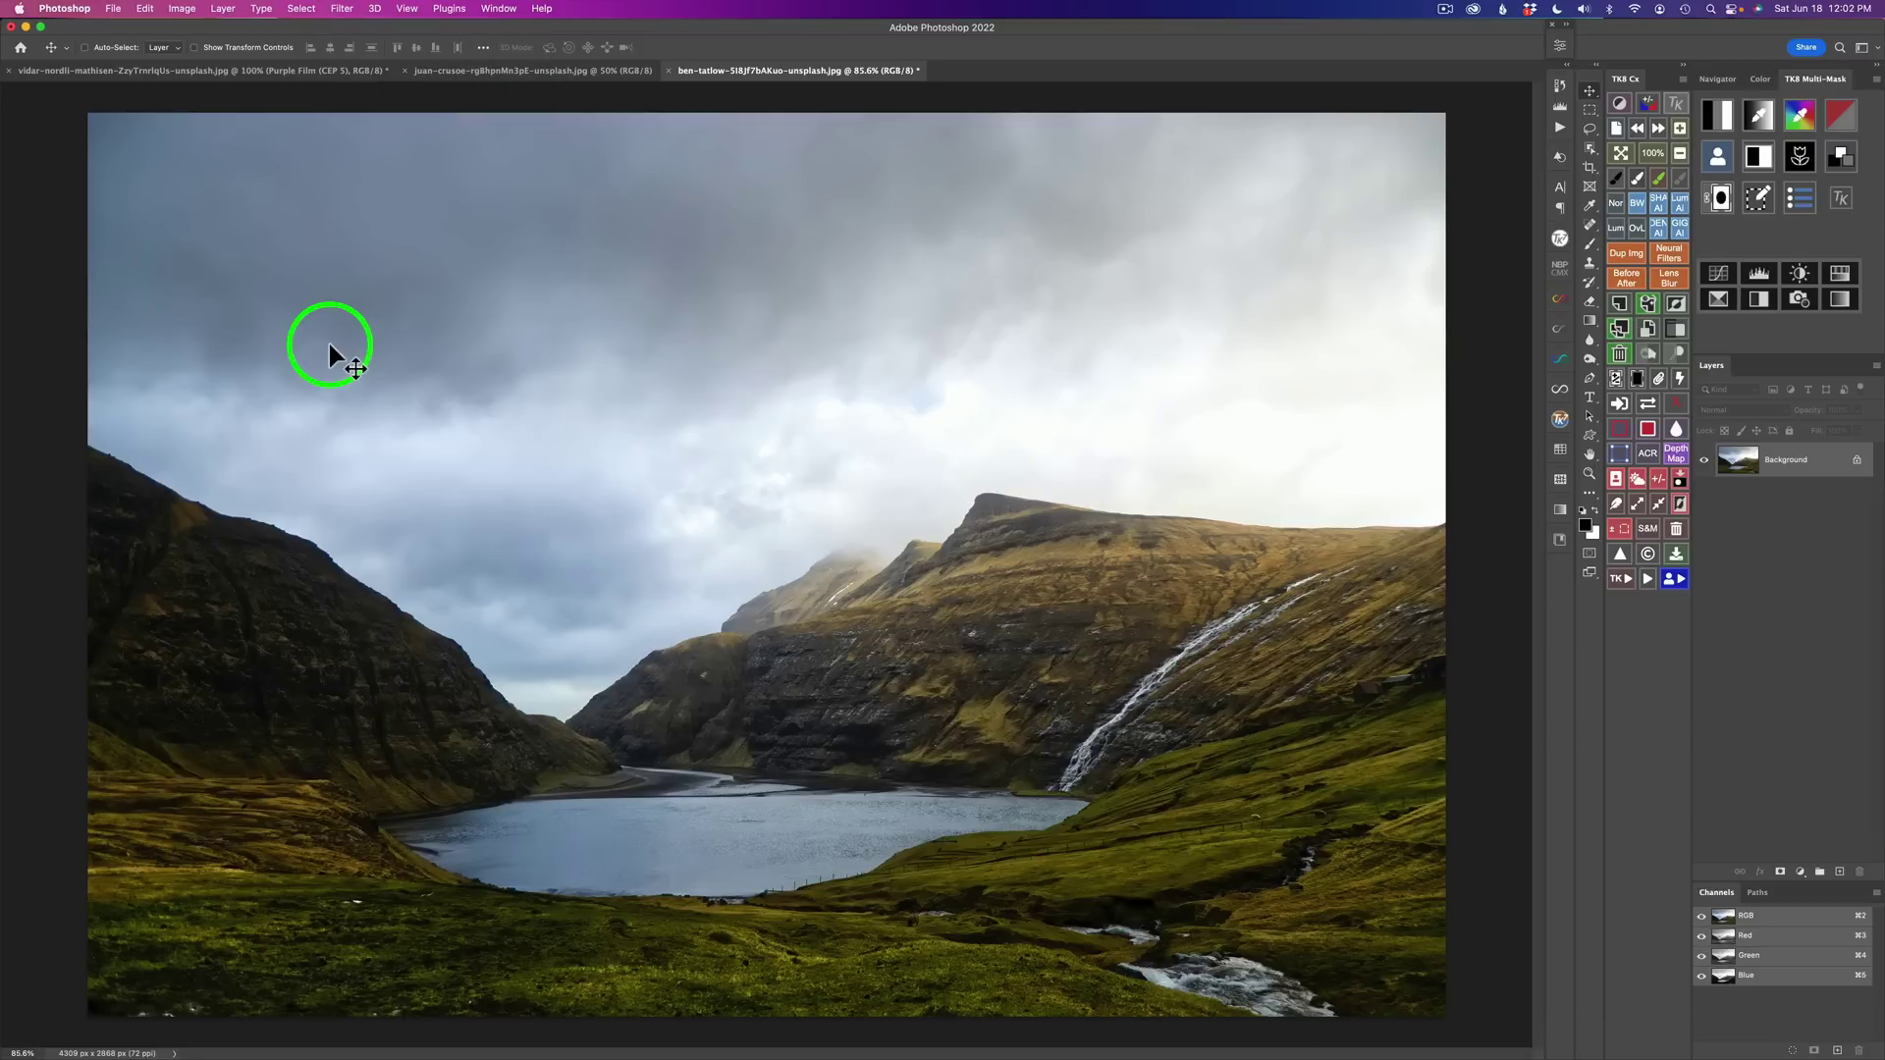
{"action": "left_click", "coordinate": [115, 9]}
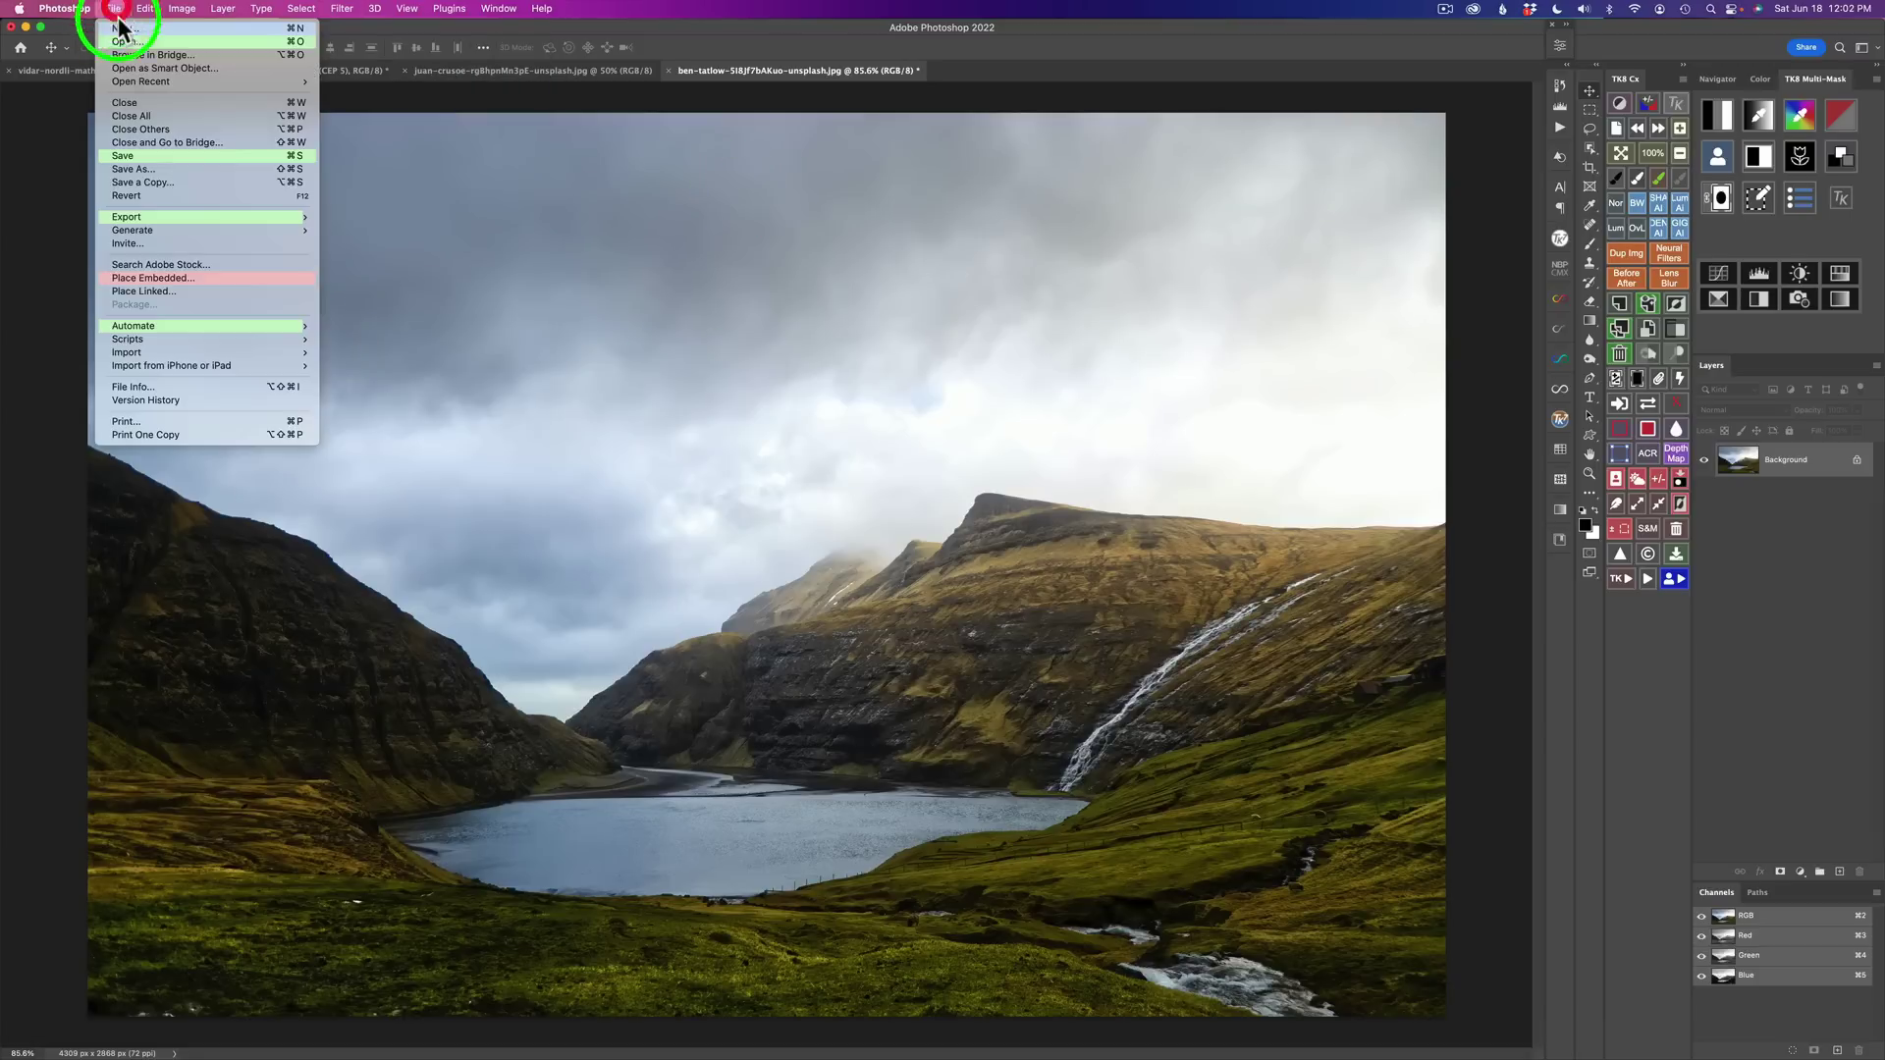
{"action": "mouse_move", "coordinate": [169, 326]}
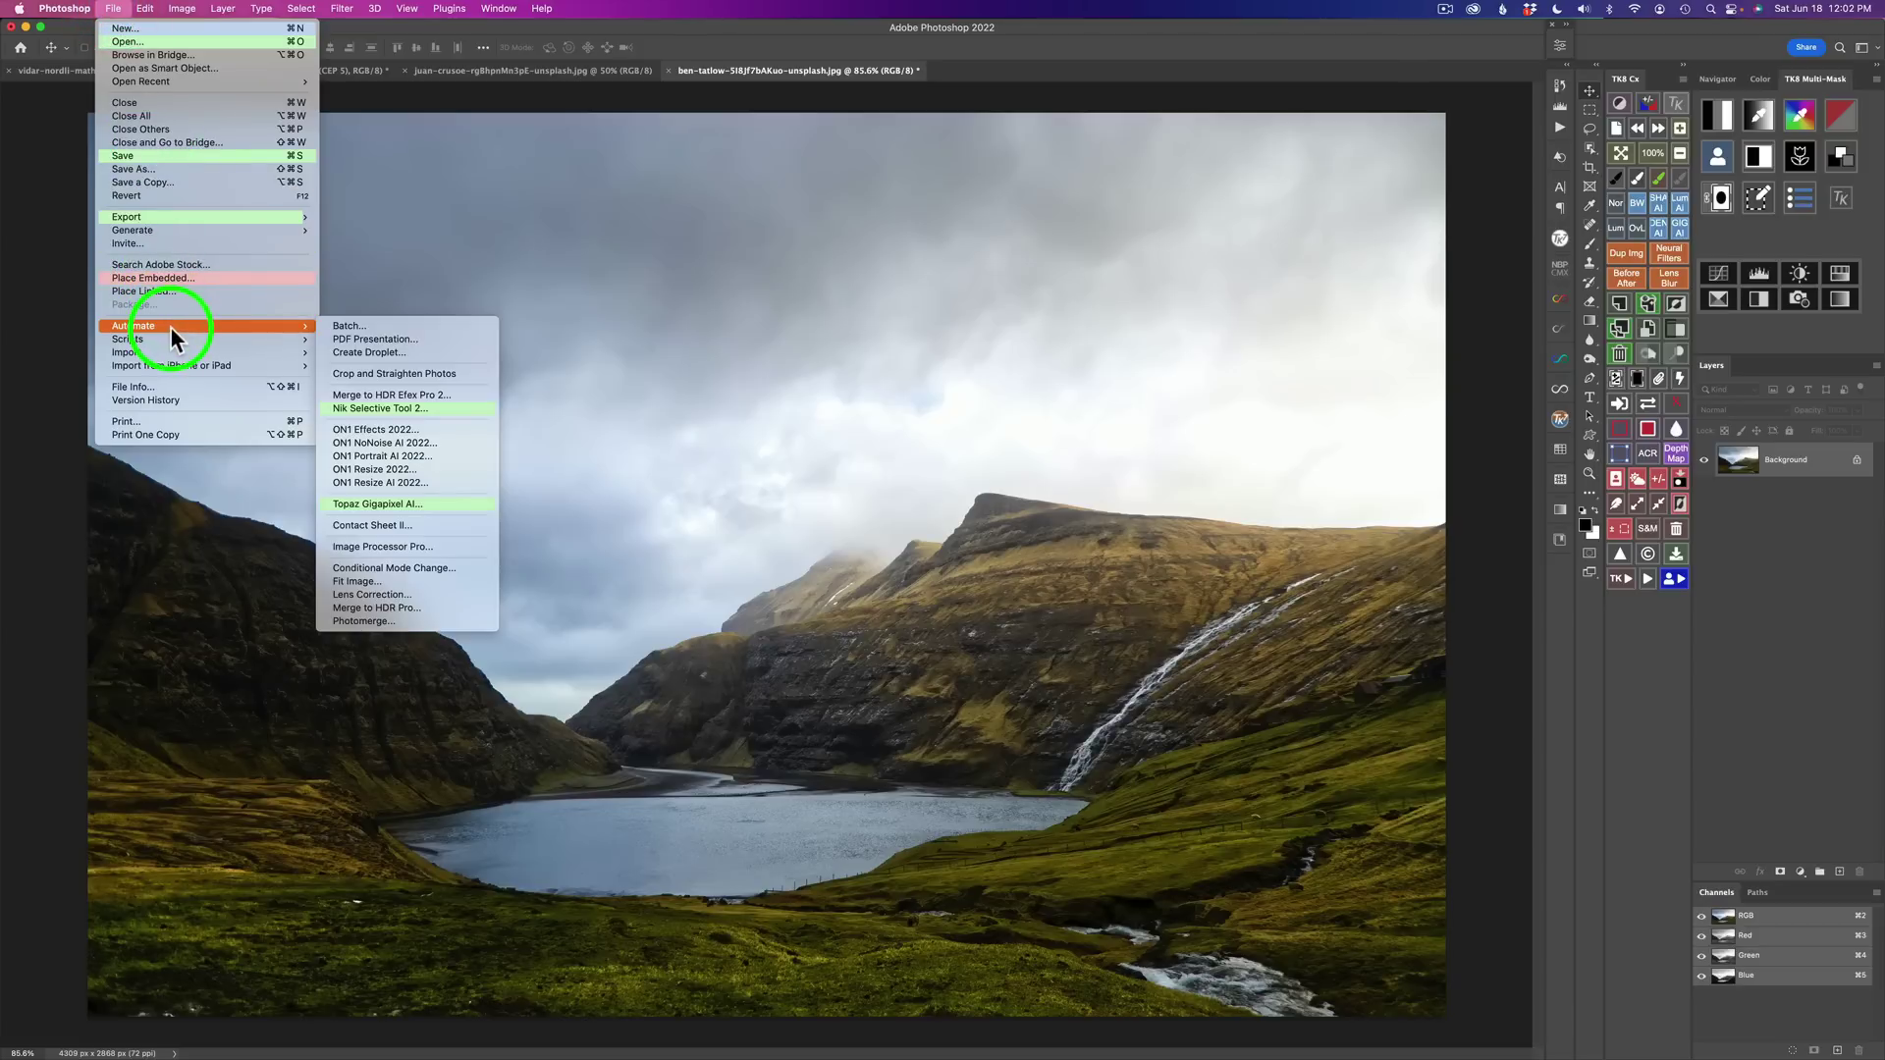
{"action": "left_click", "coordinate": [393, 408]}
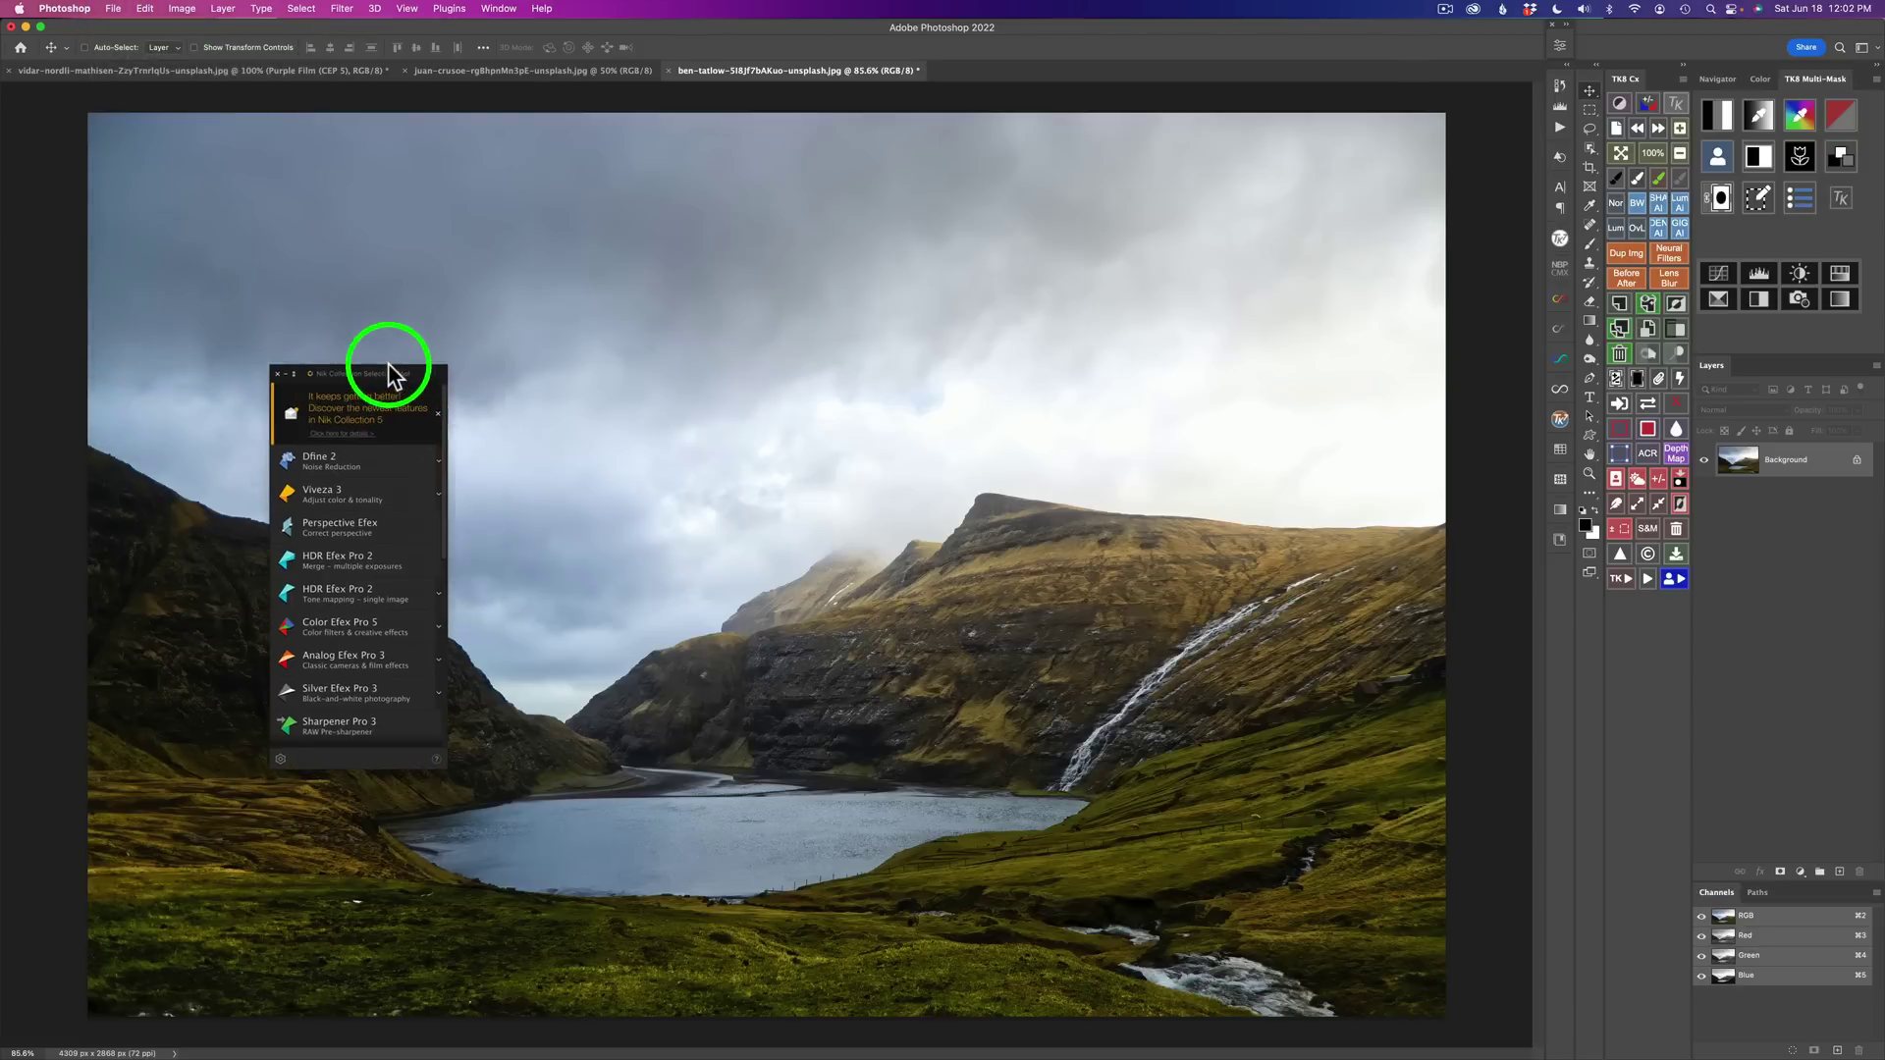
{"action": "left_click_drag", "start_coordinate": [387, 365], "coordinate": [407, 343]}
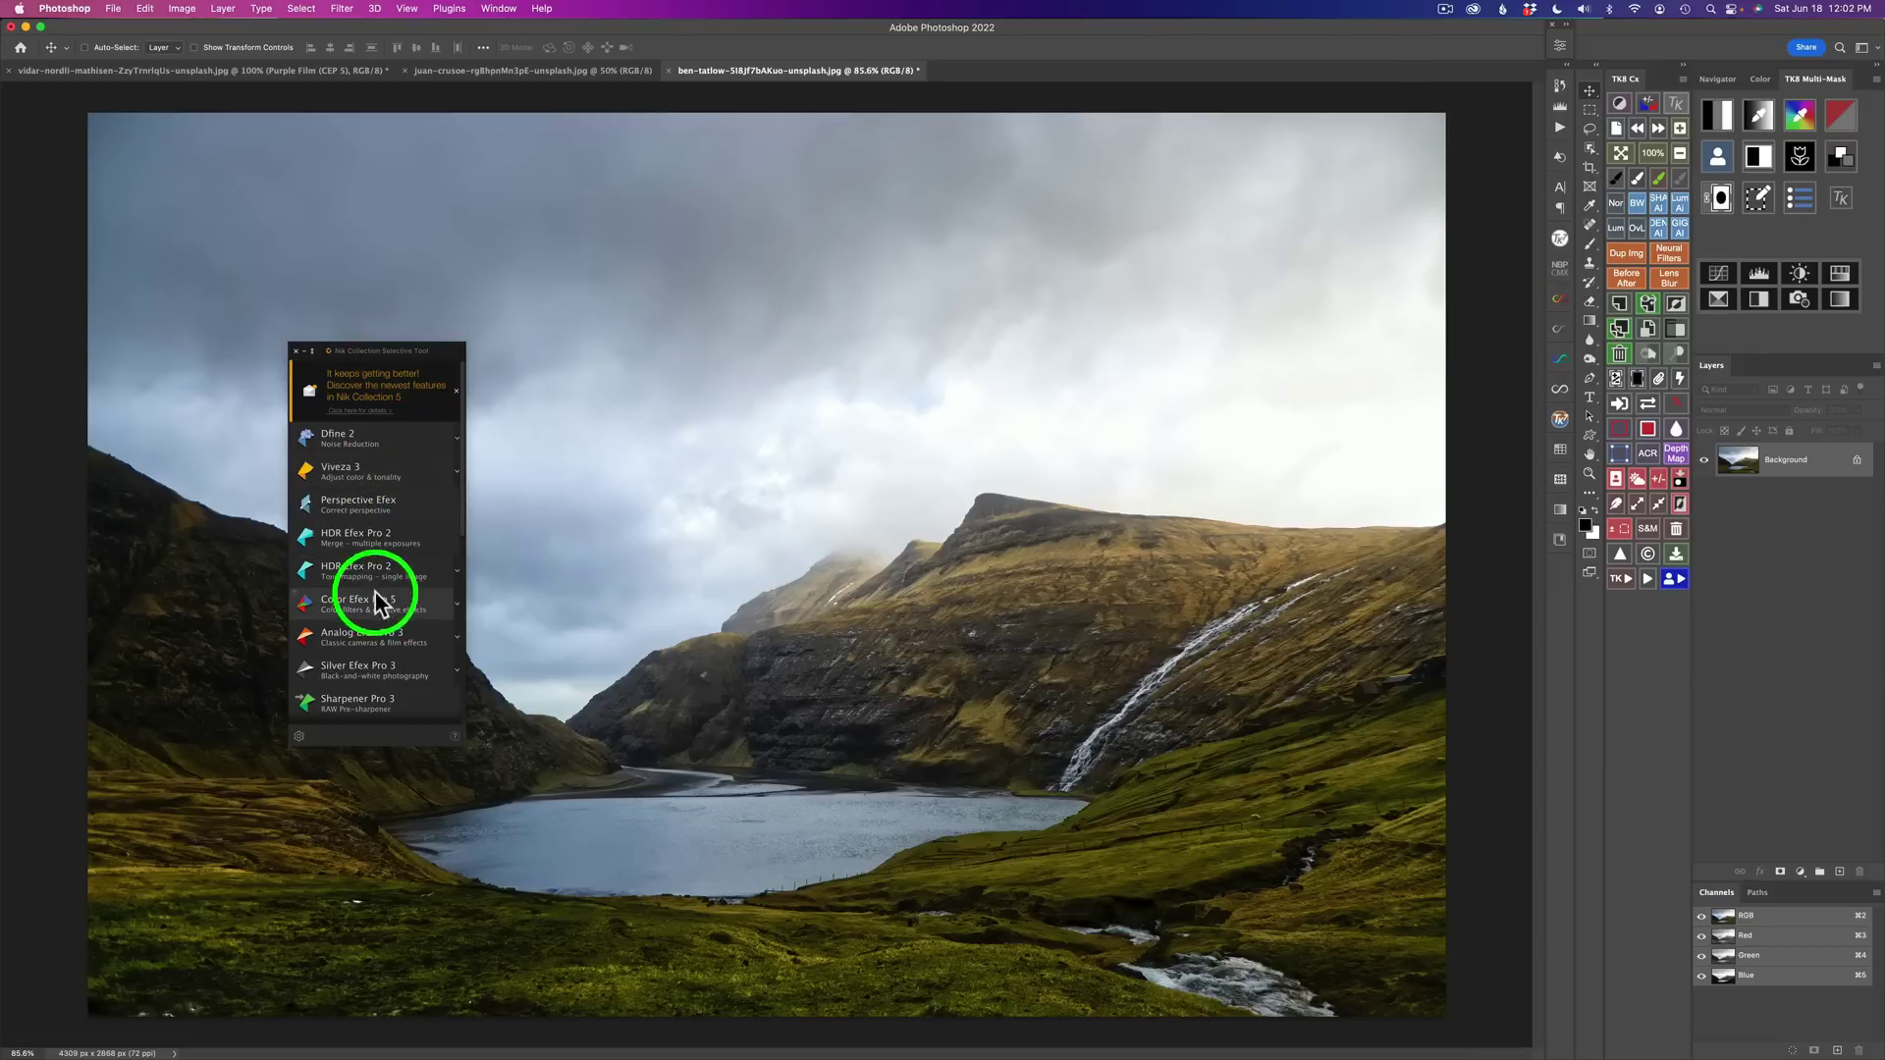
Look through the Nik tools and meta-presets, and launch Color Efex Pro 5 on the photo.
{"action": "left_click_drag", "start_coordinate": [463, 526], "coordinate": [439, 699]}
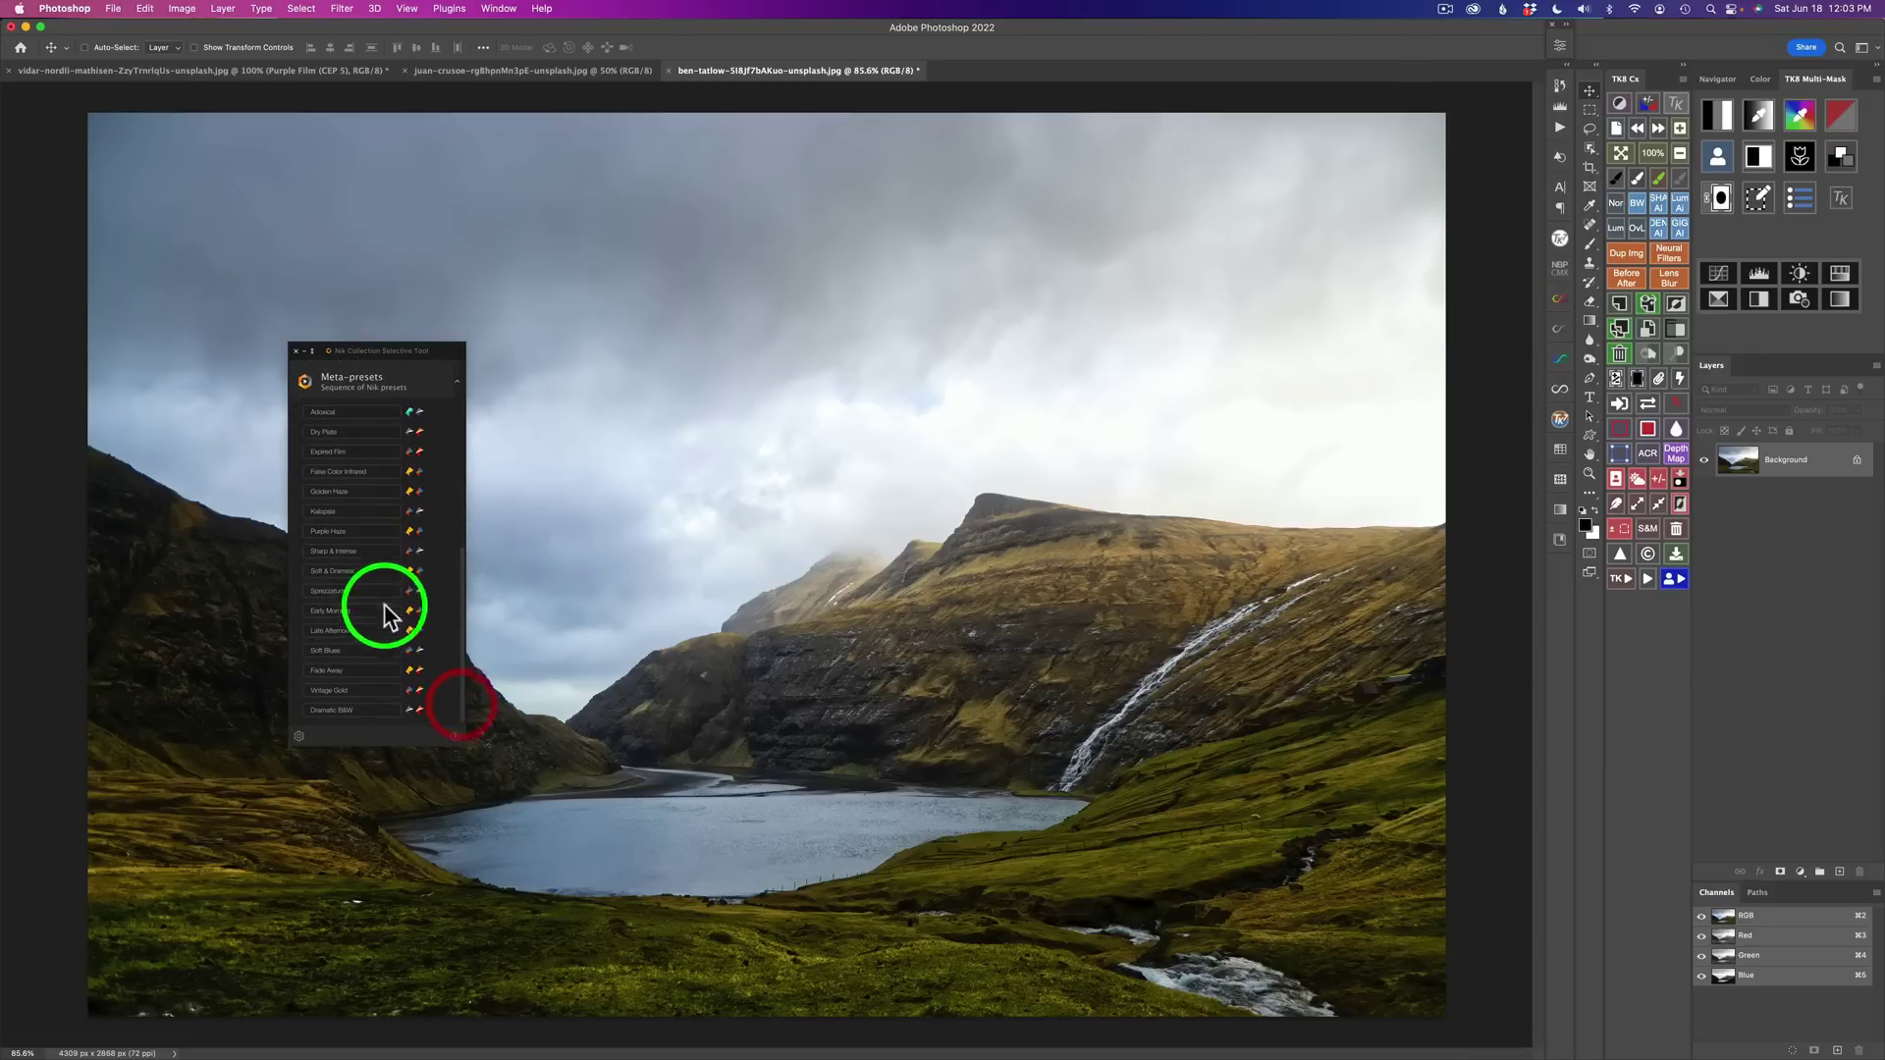
{"action": "mouse_move", "coordinate": [381, 607]}
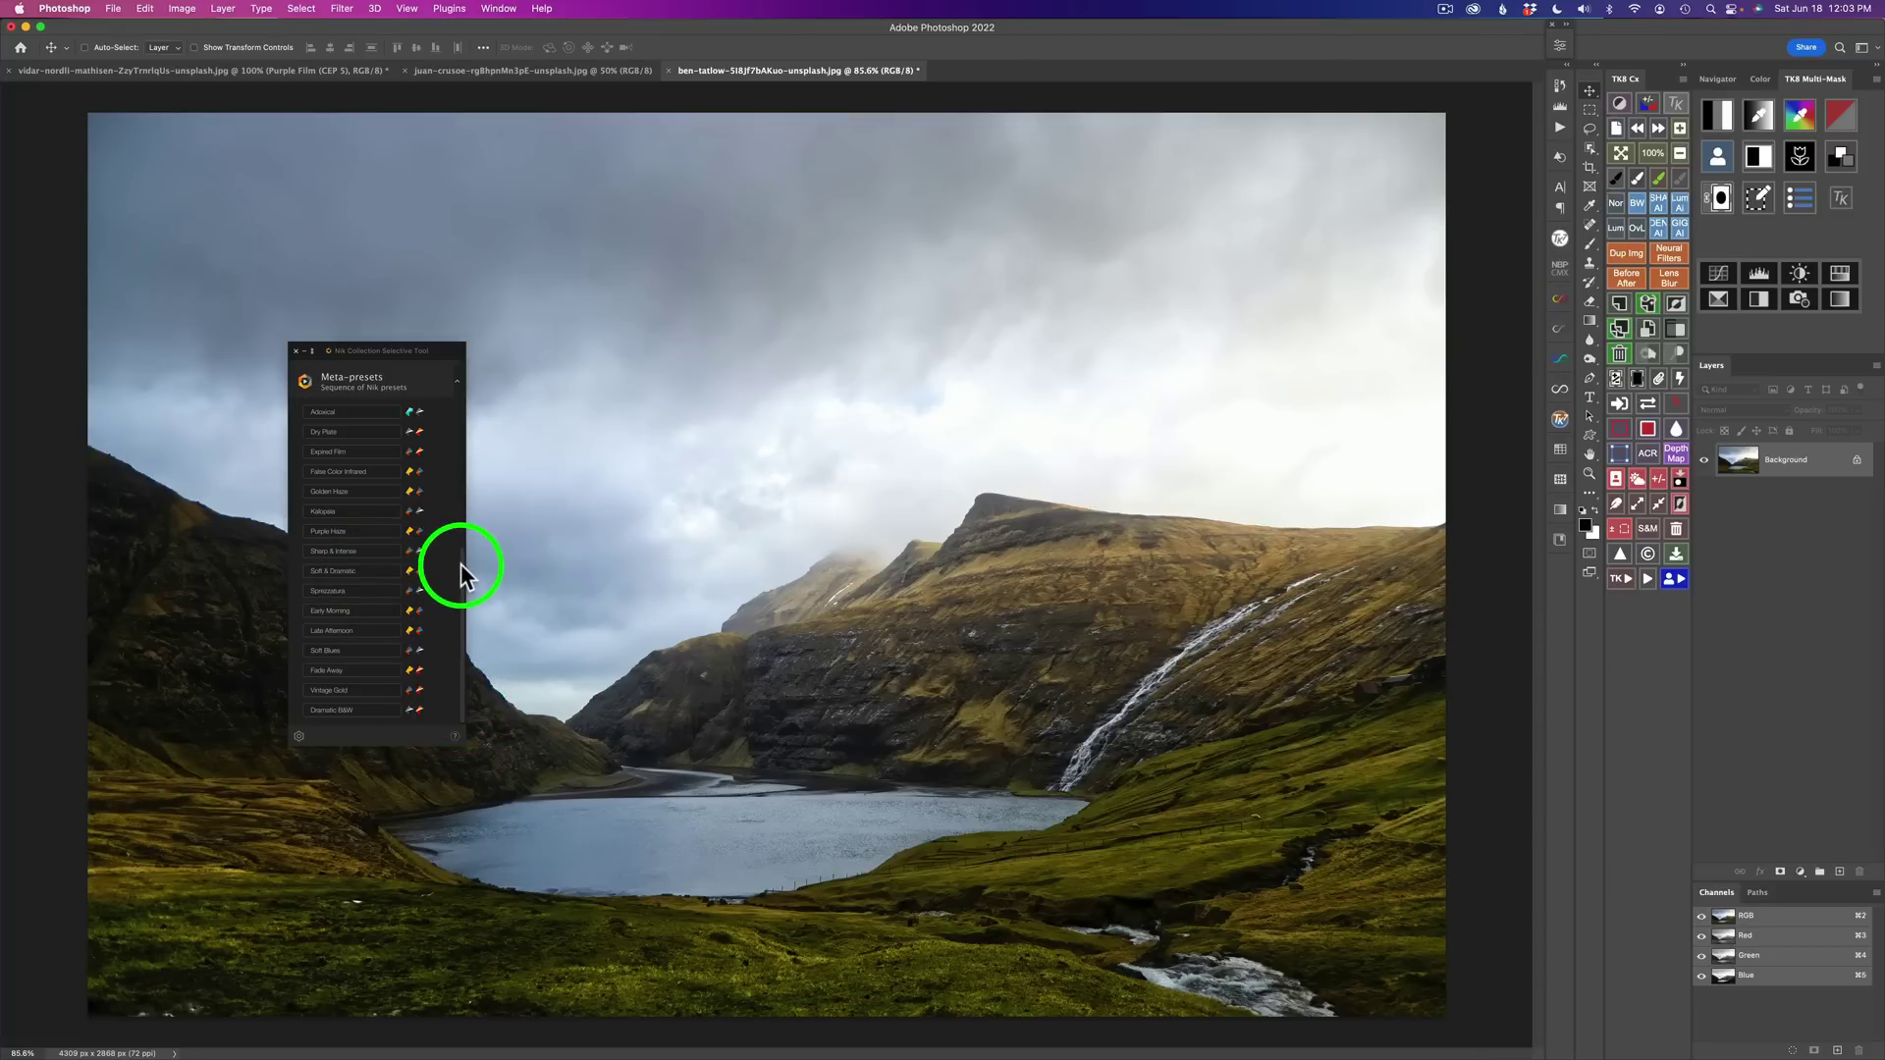
{"action": "left_click_drag", "start_coordinate": [461, 563], "coordinate": [461, 357]}
{"action": "left_click", "coordinate": [468, 442]}
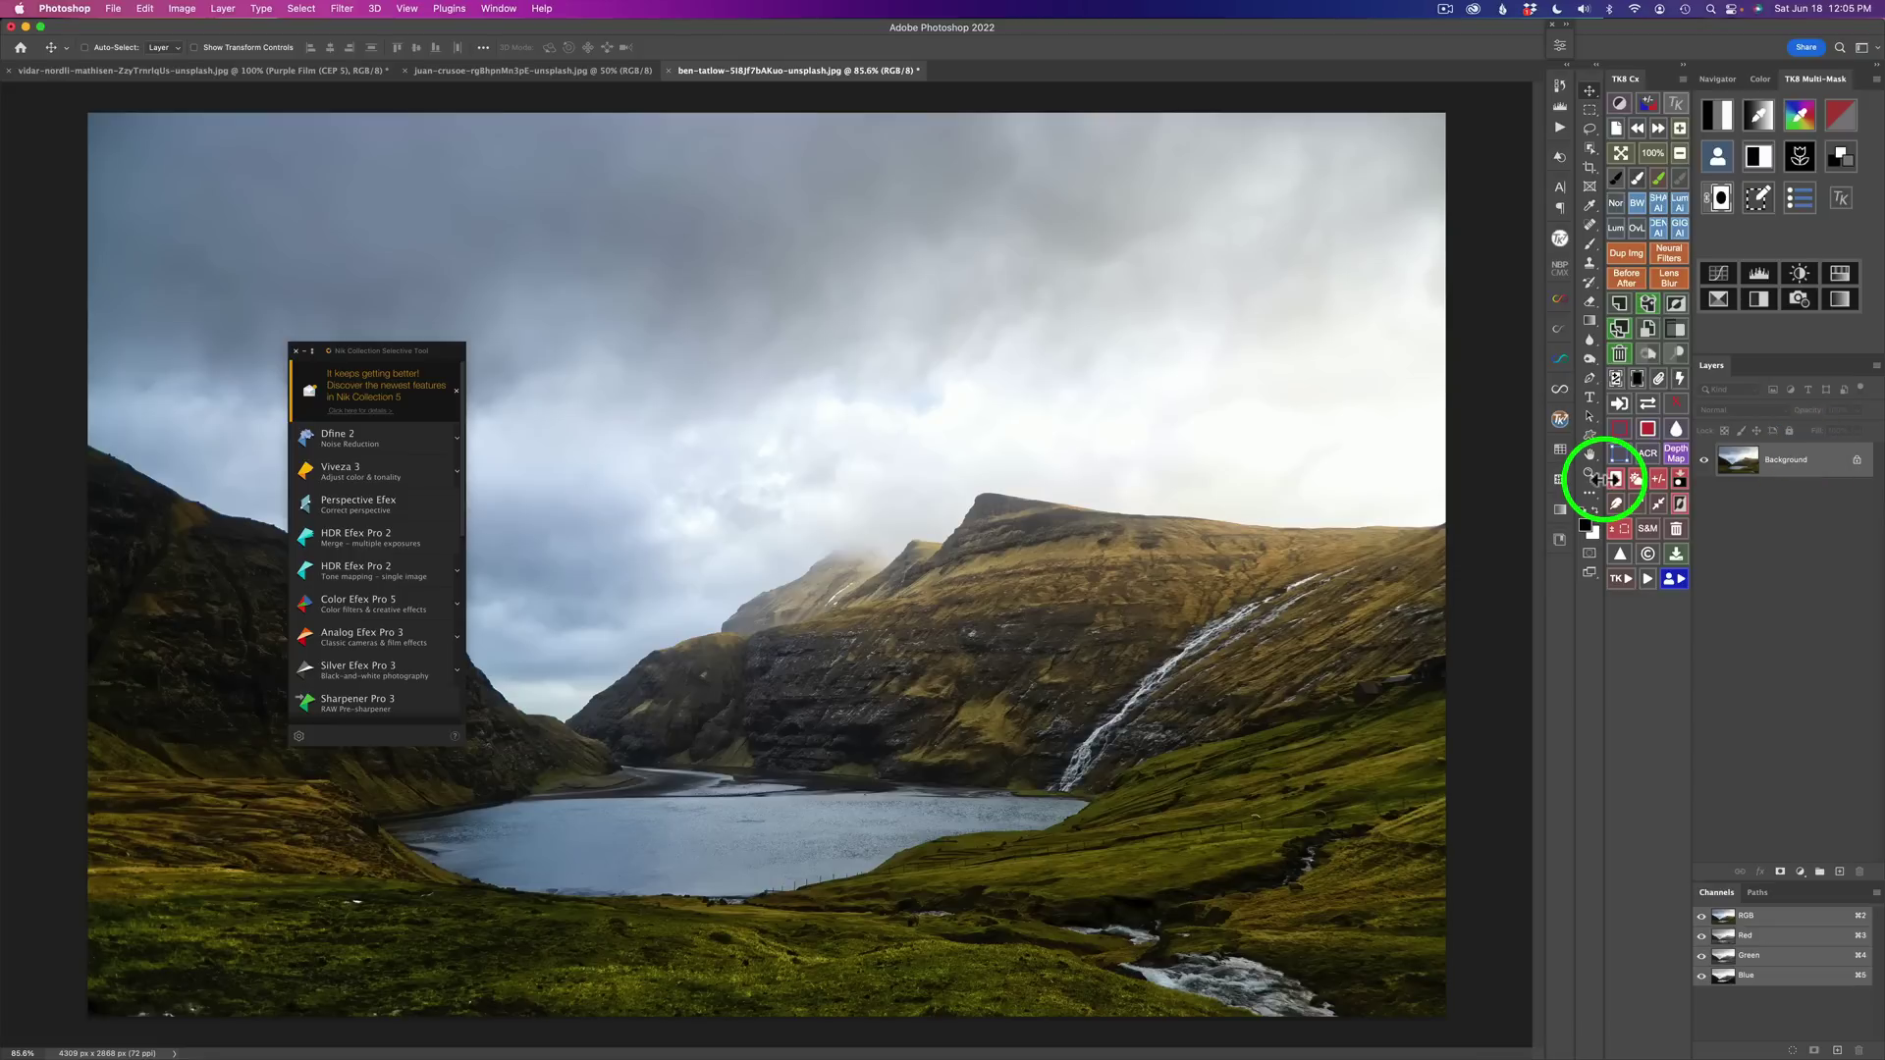
{"action": "left_click", "coordinate": [376, 611]}
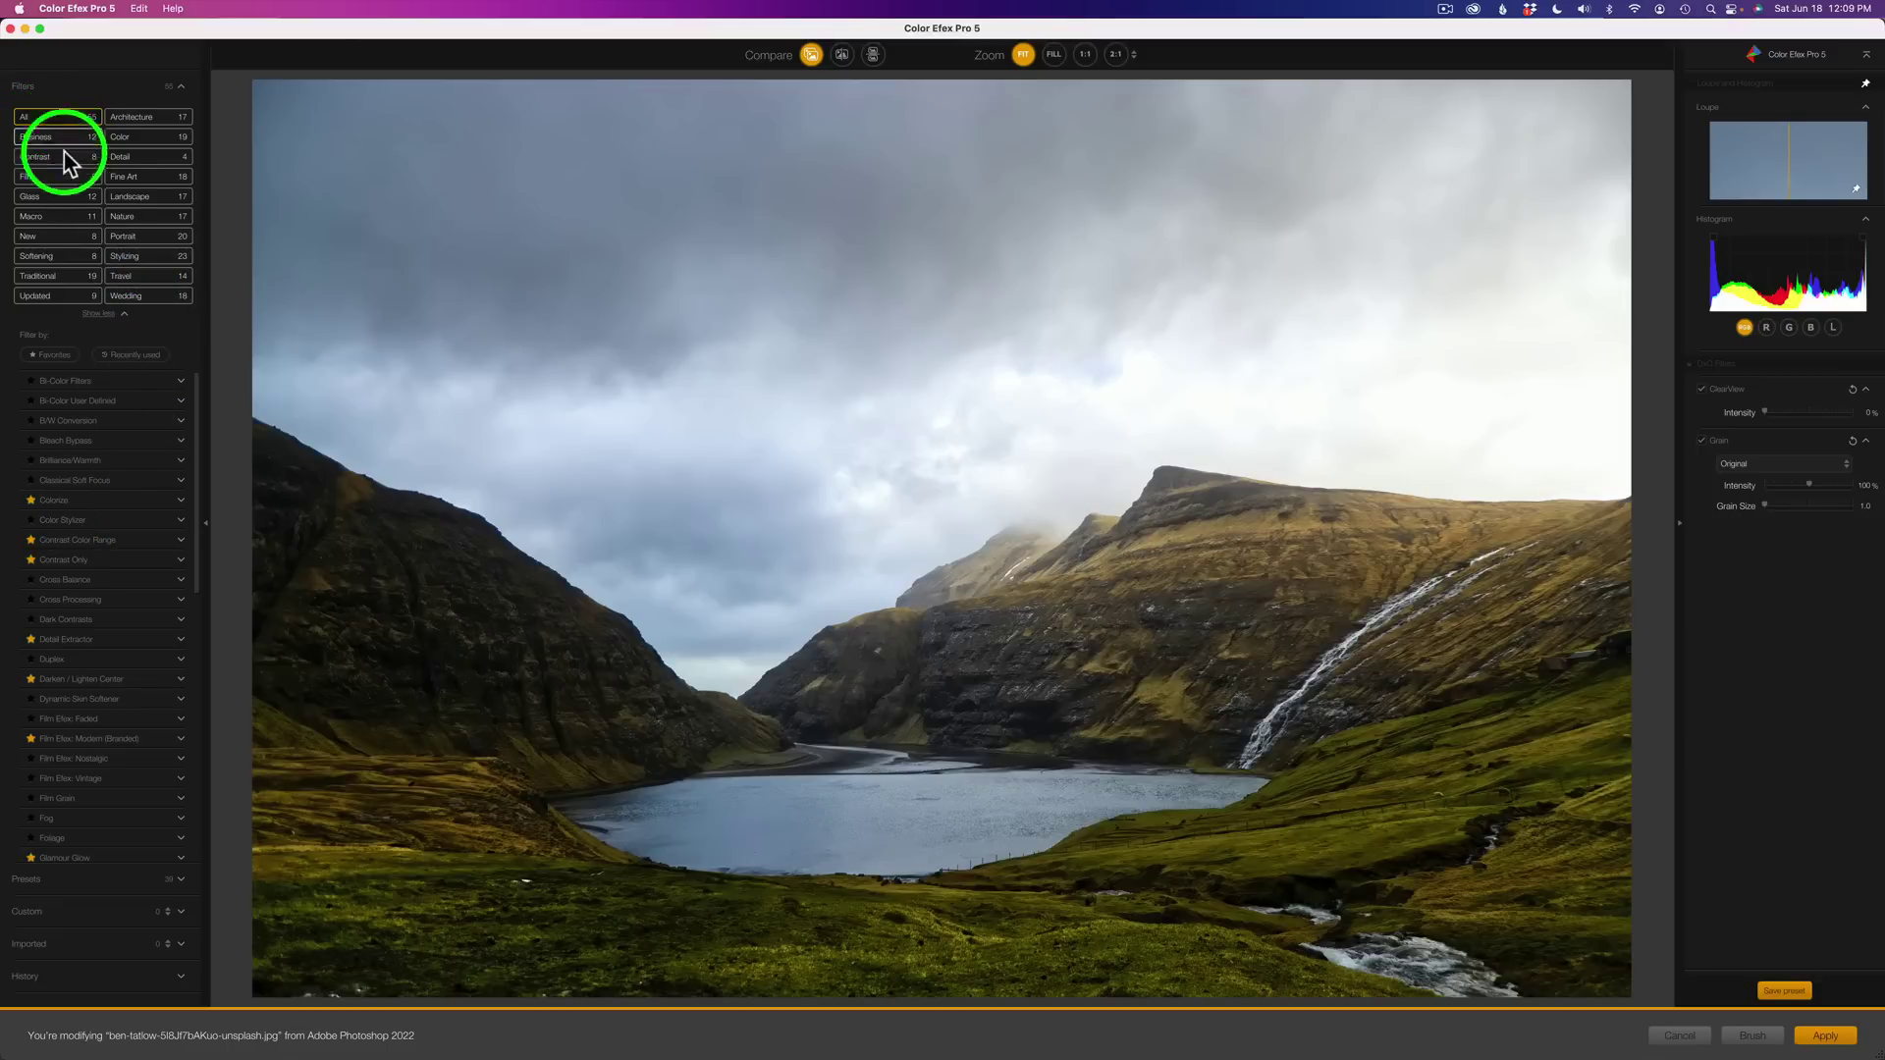
Examine the complete filter list and compare it with the Favorites and Recently used subsets.
{"action": "scroll", "coordinate": [108, 505], "scroll_direction": "down", "scroll_amount": 5}
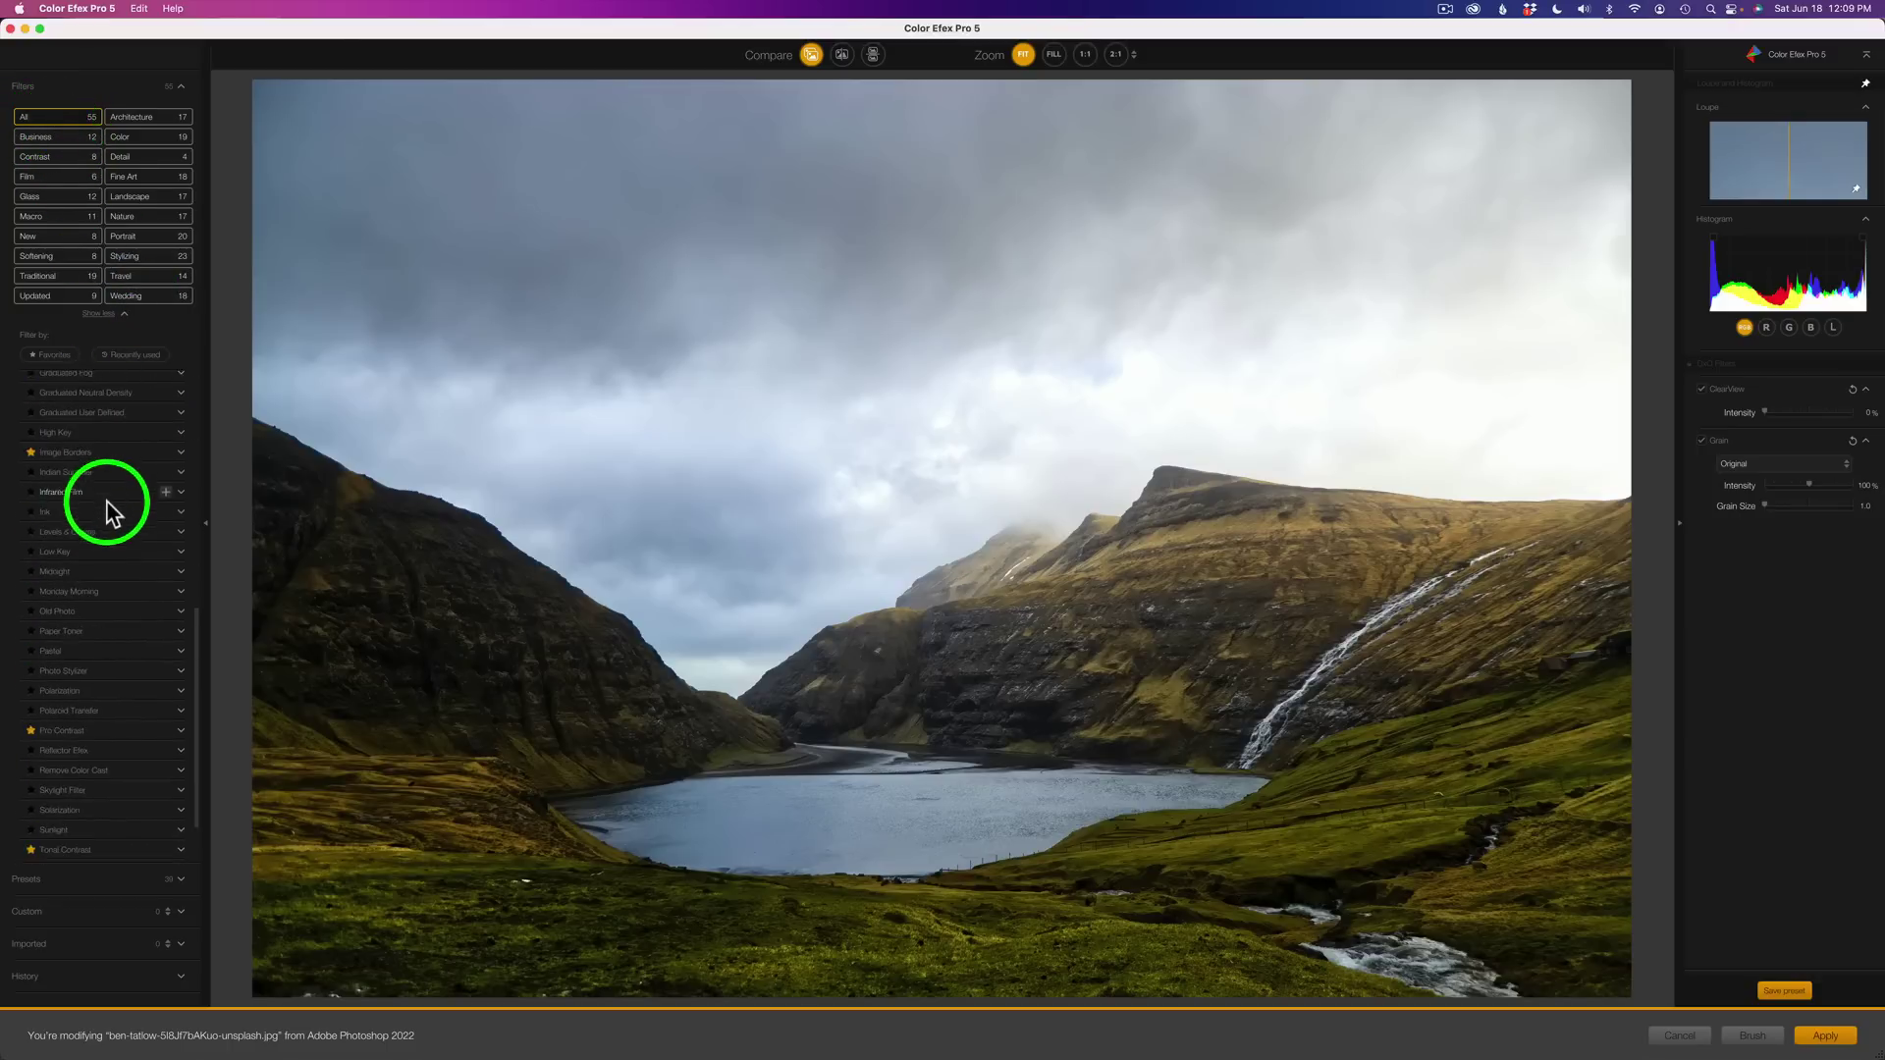
{"action": "scroll", "coordinate": [108, 511], "scroll_direction": "up", "scroll_amount": 5}
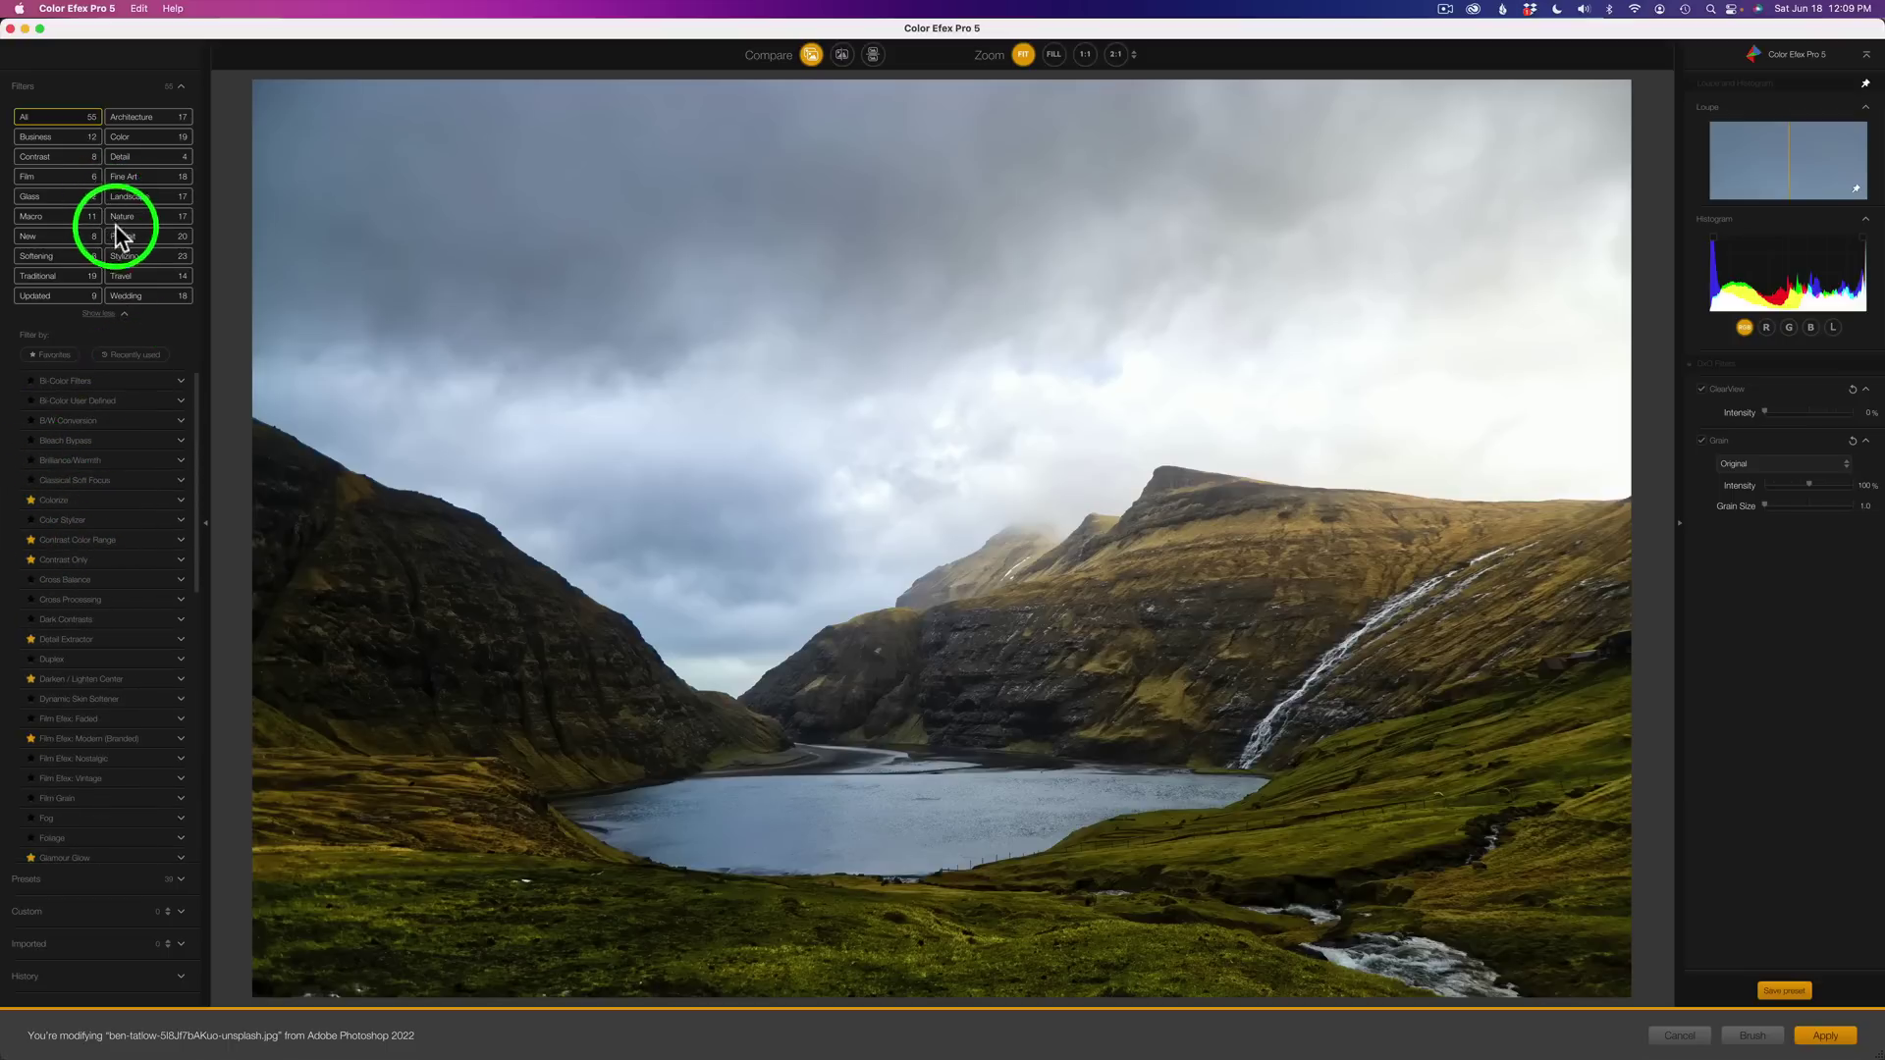
{"action": "left_click", "coordinate": [41, 359]}
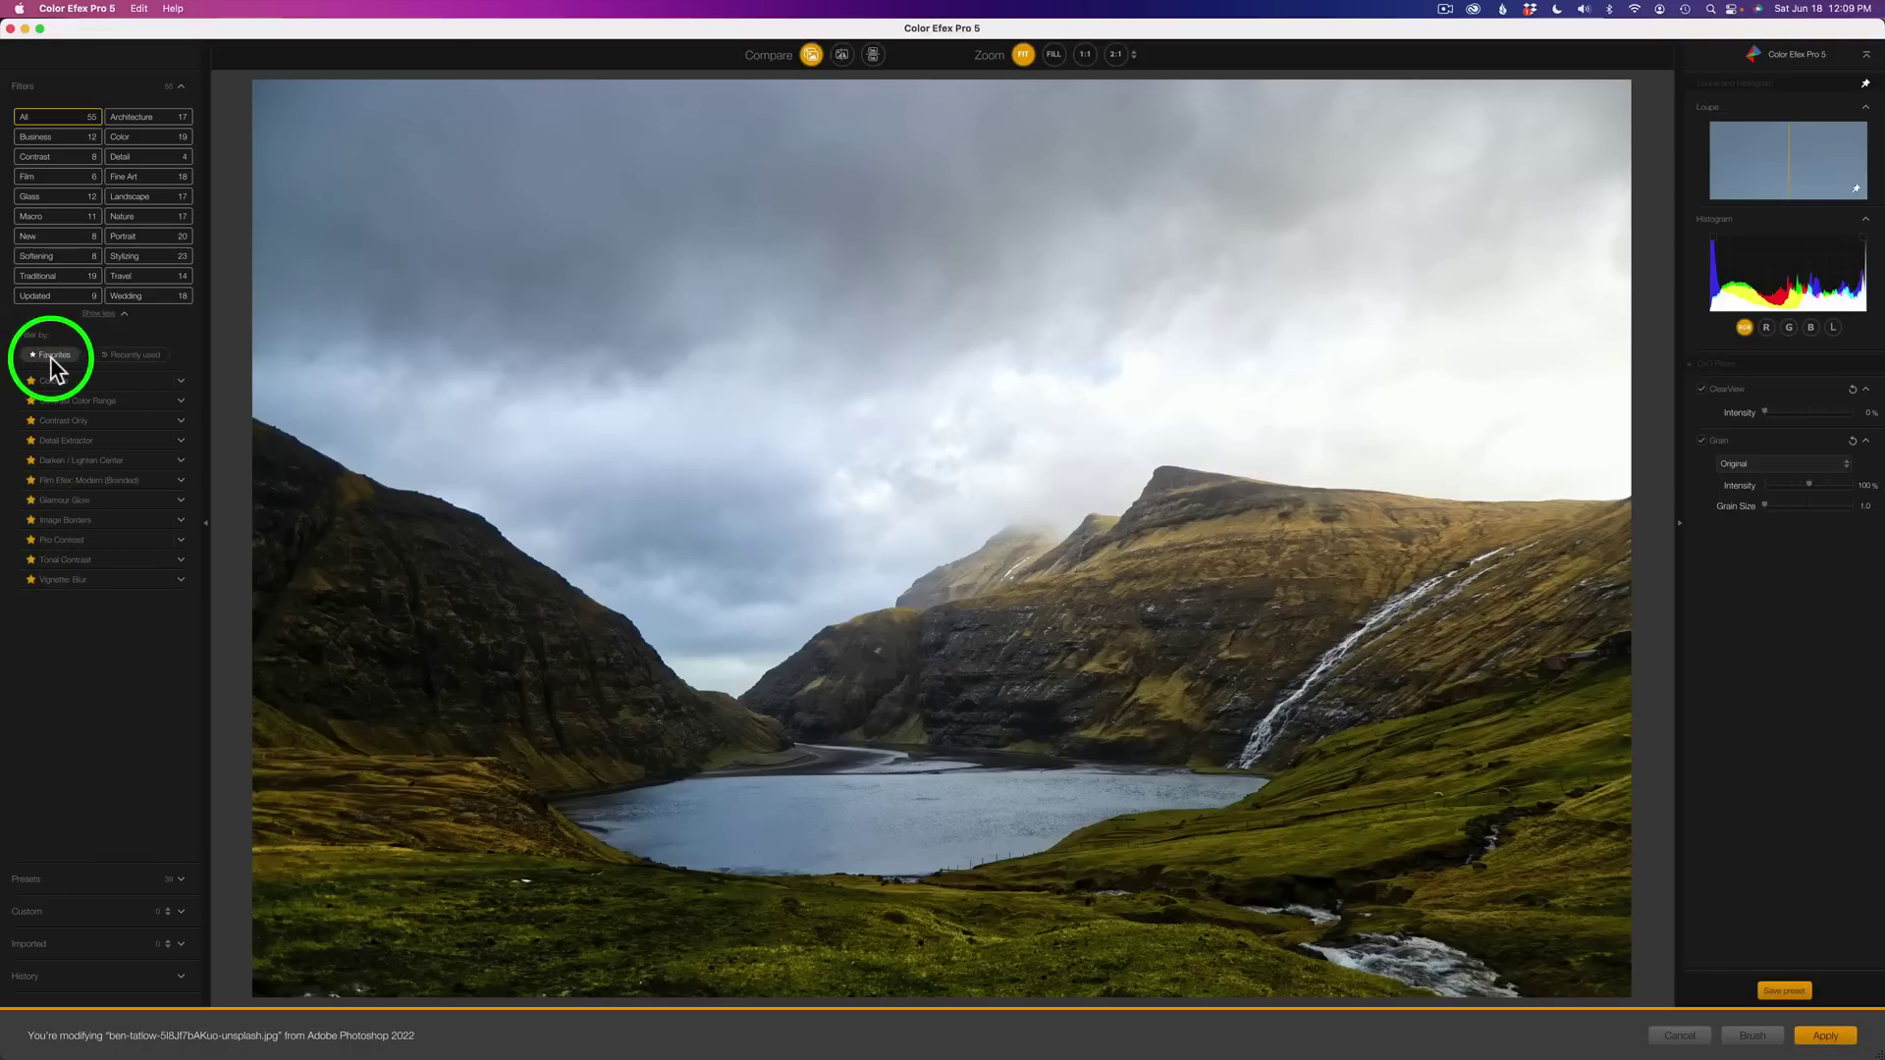
{"action": "left_click", "coordinate": [51, 359]}
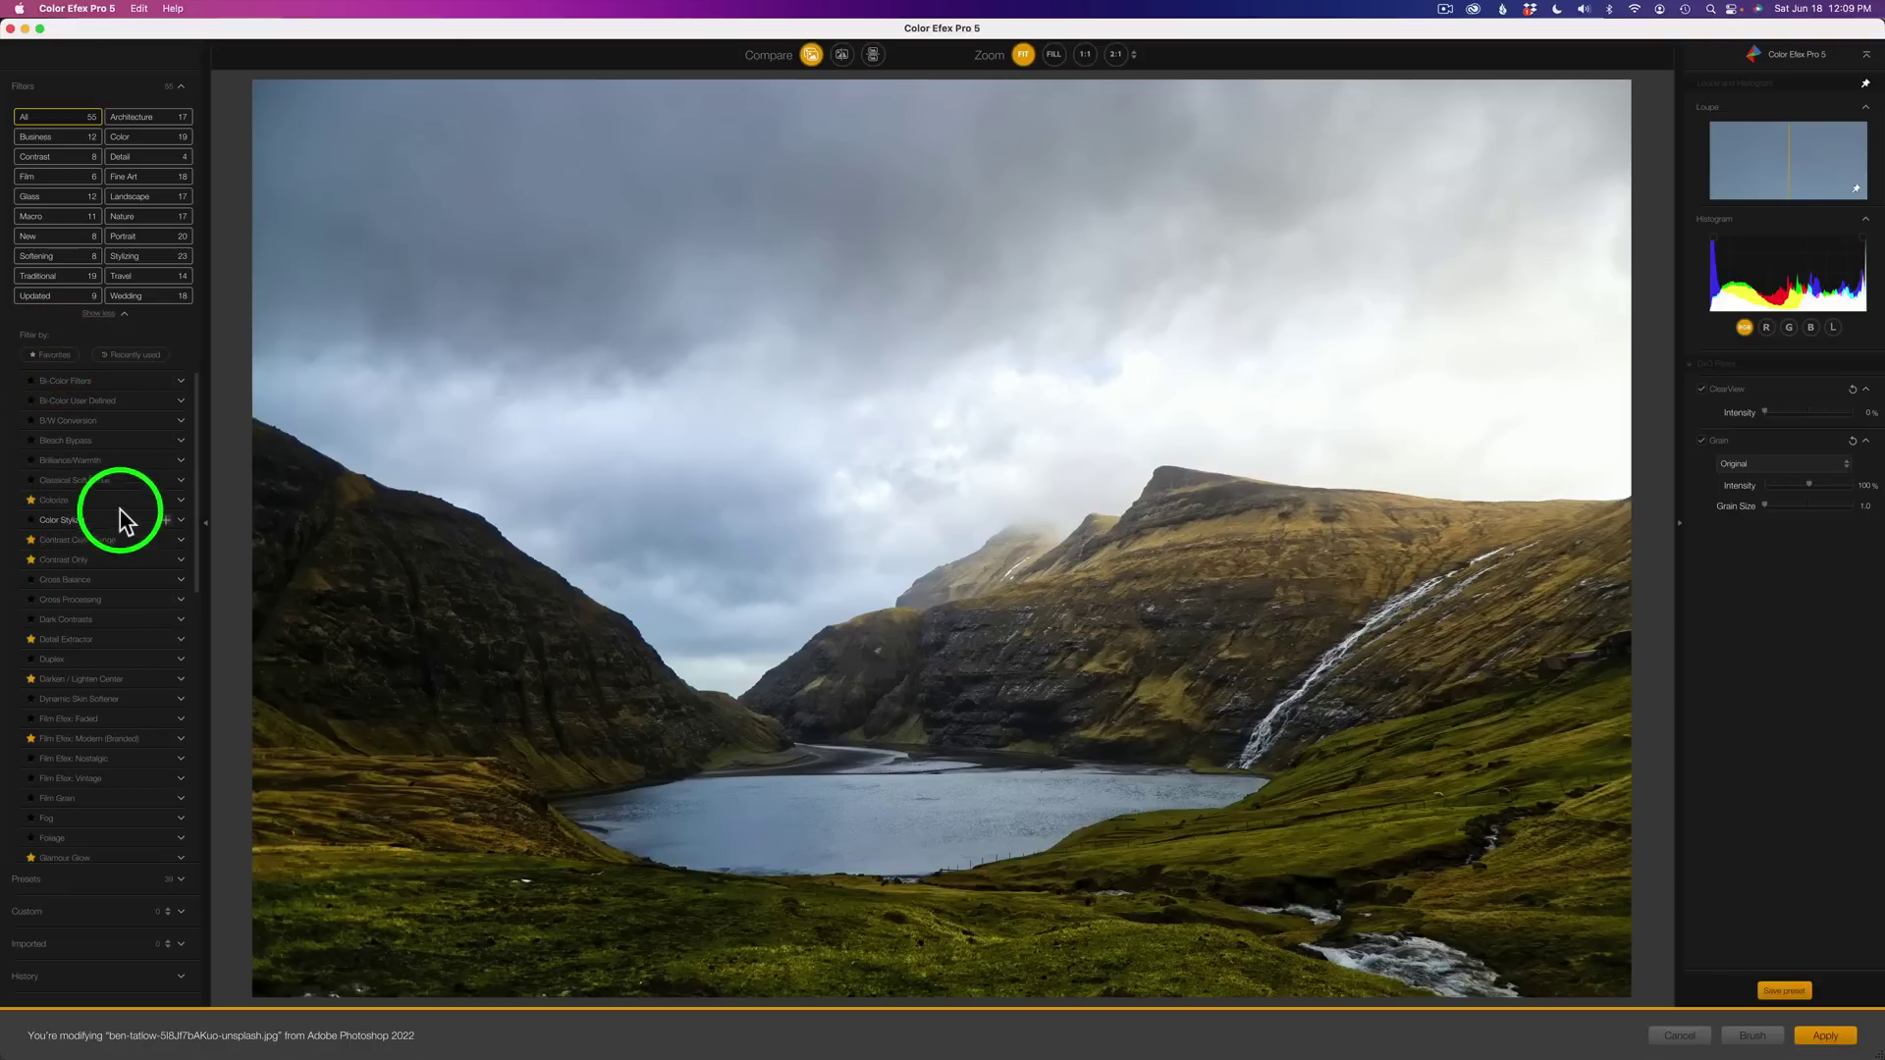
{"action": "left_click", "coordinate": [144, 356]}
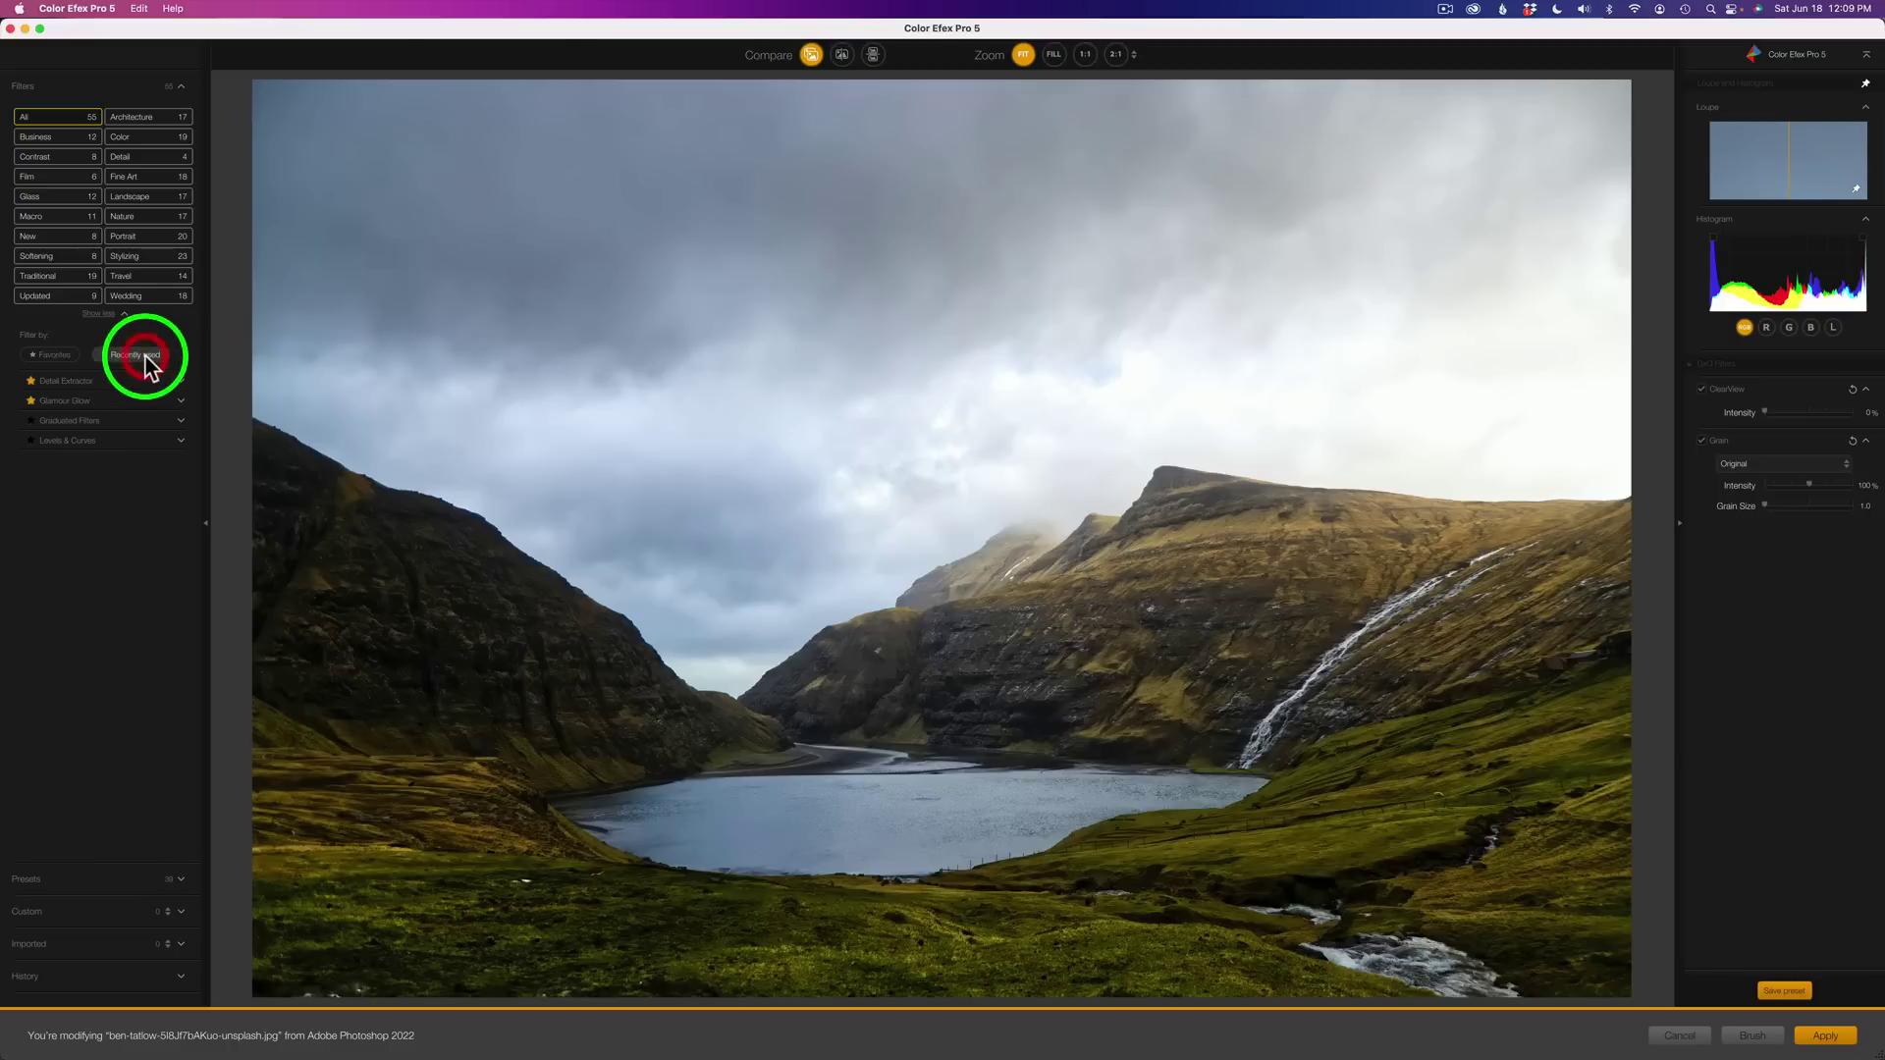
{"action": "left_click", "coordinate": [65, 361]}
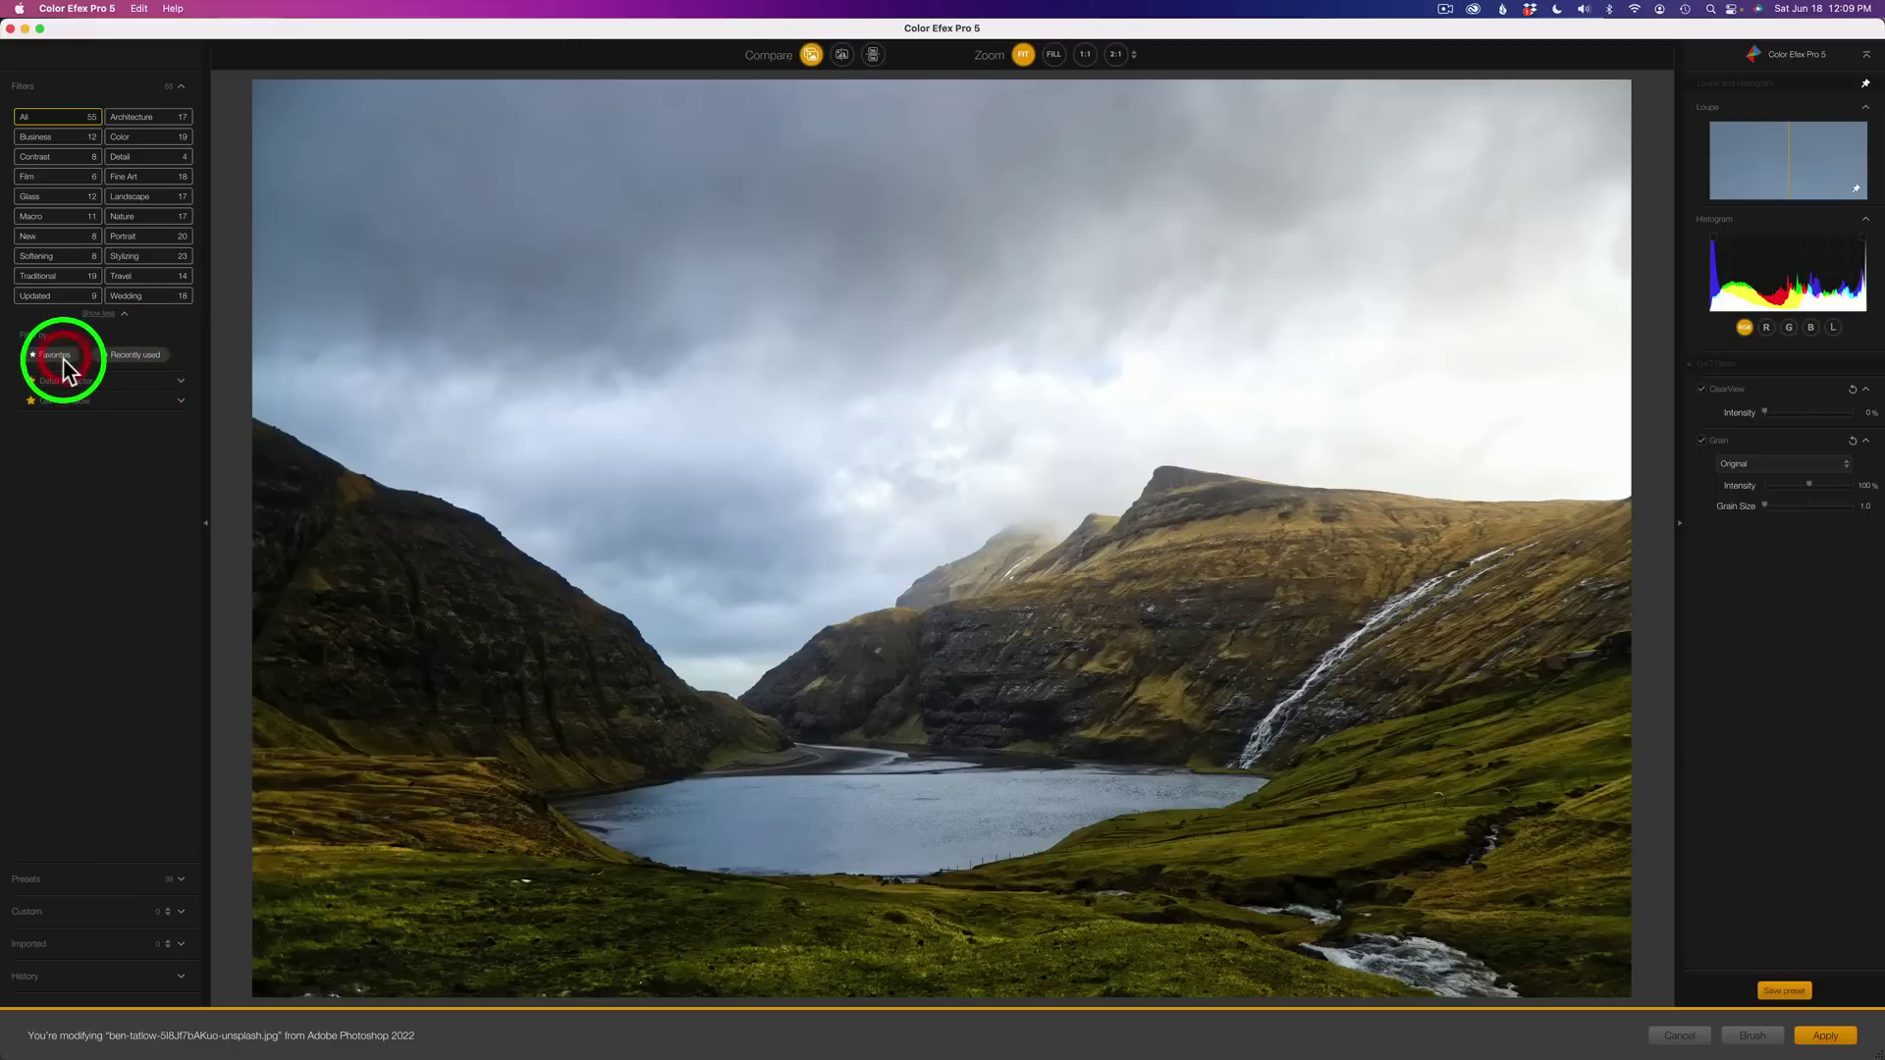
{"action": "left_click", "coordinate": [118, 359]}
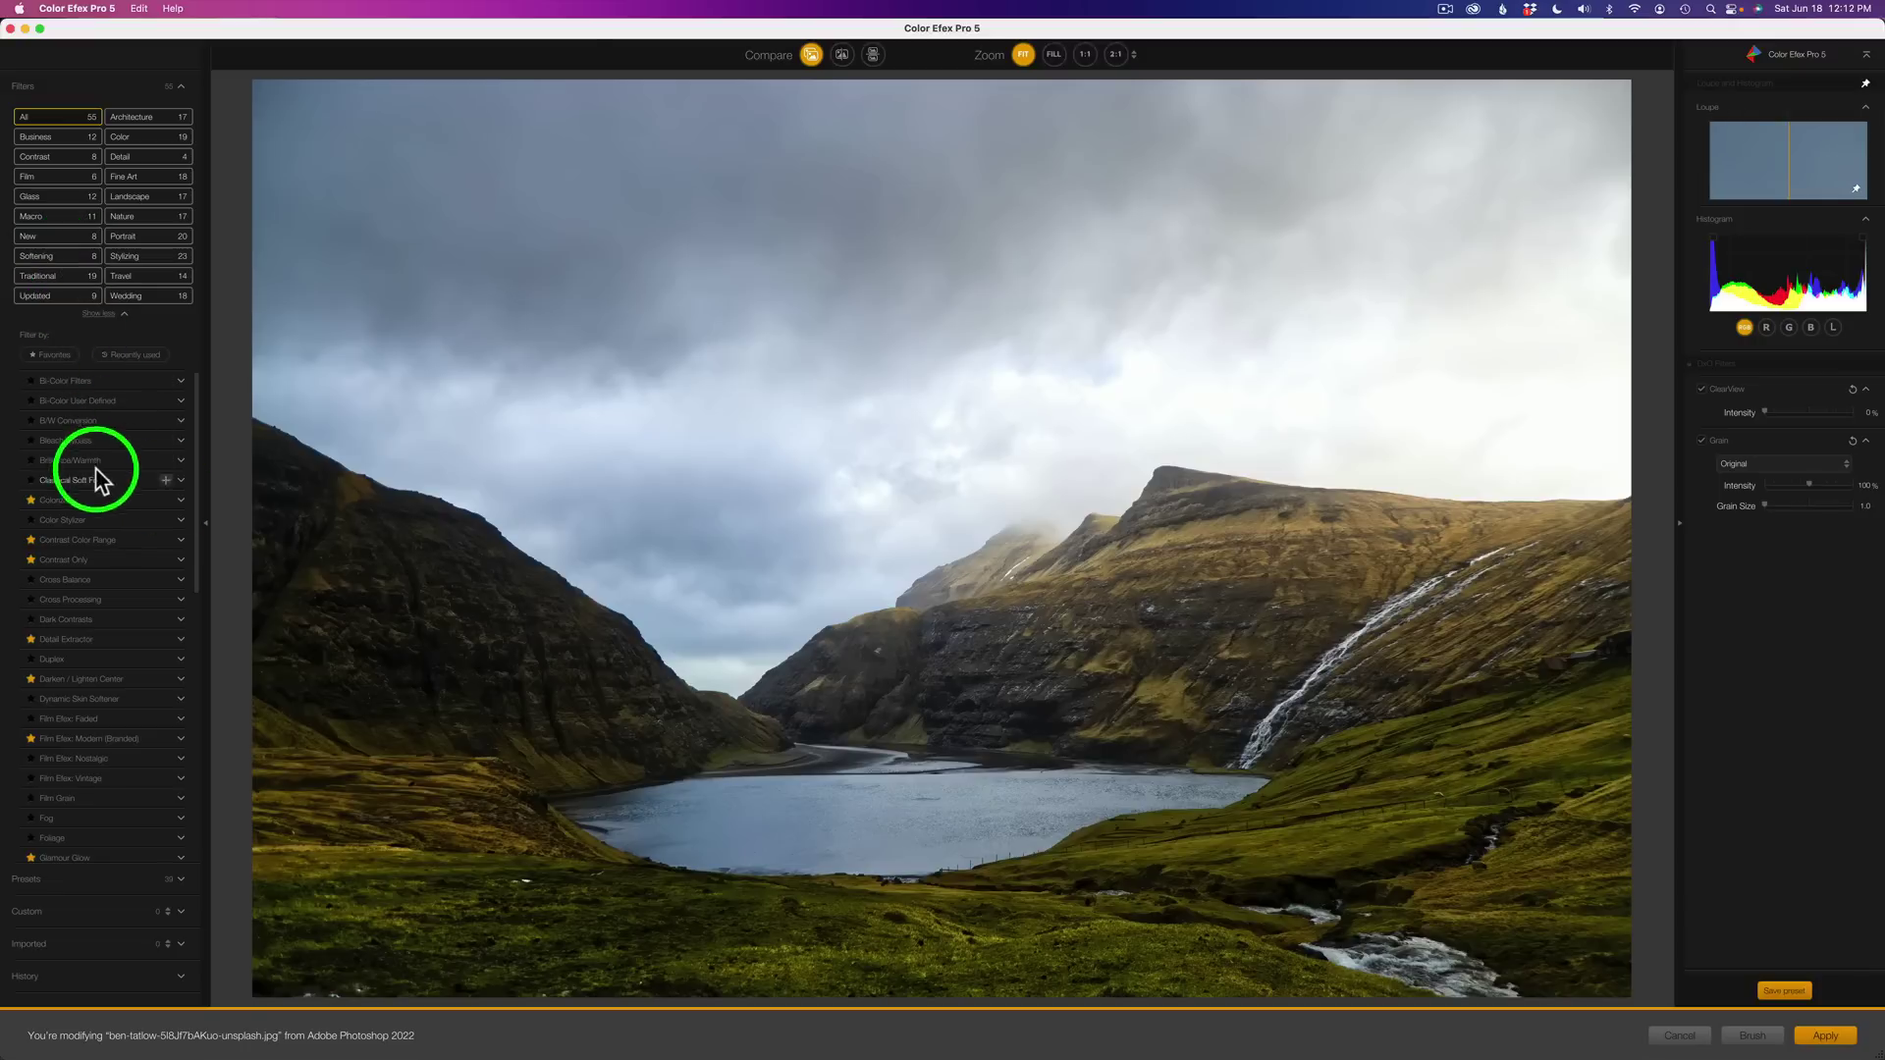
View the built-in presets and the custom presets, and return to the filter list.
{"action": "left_click", "coordinate": [180, 880]}
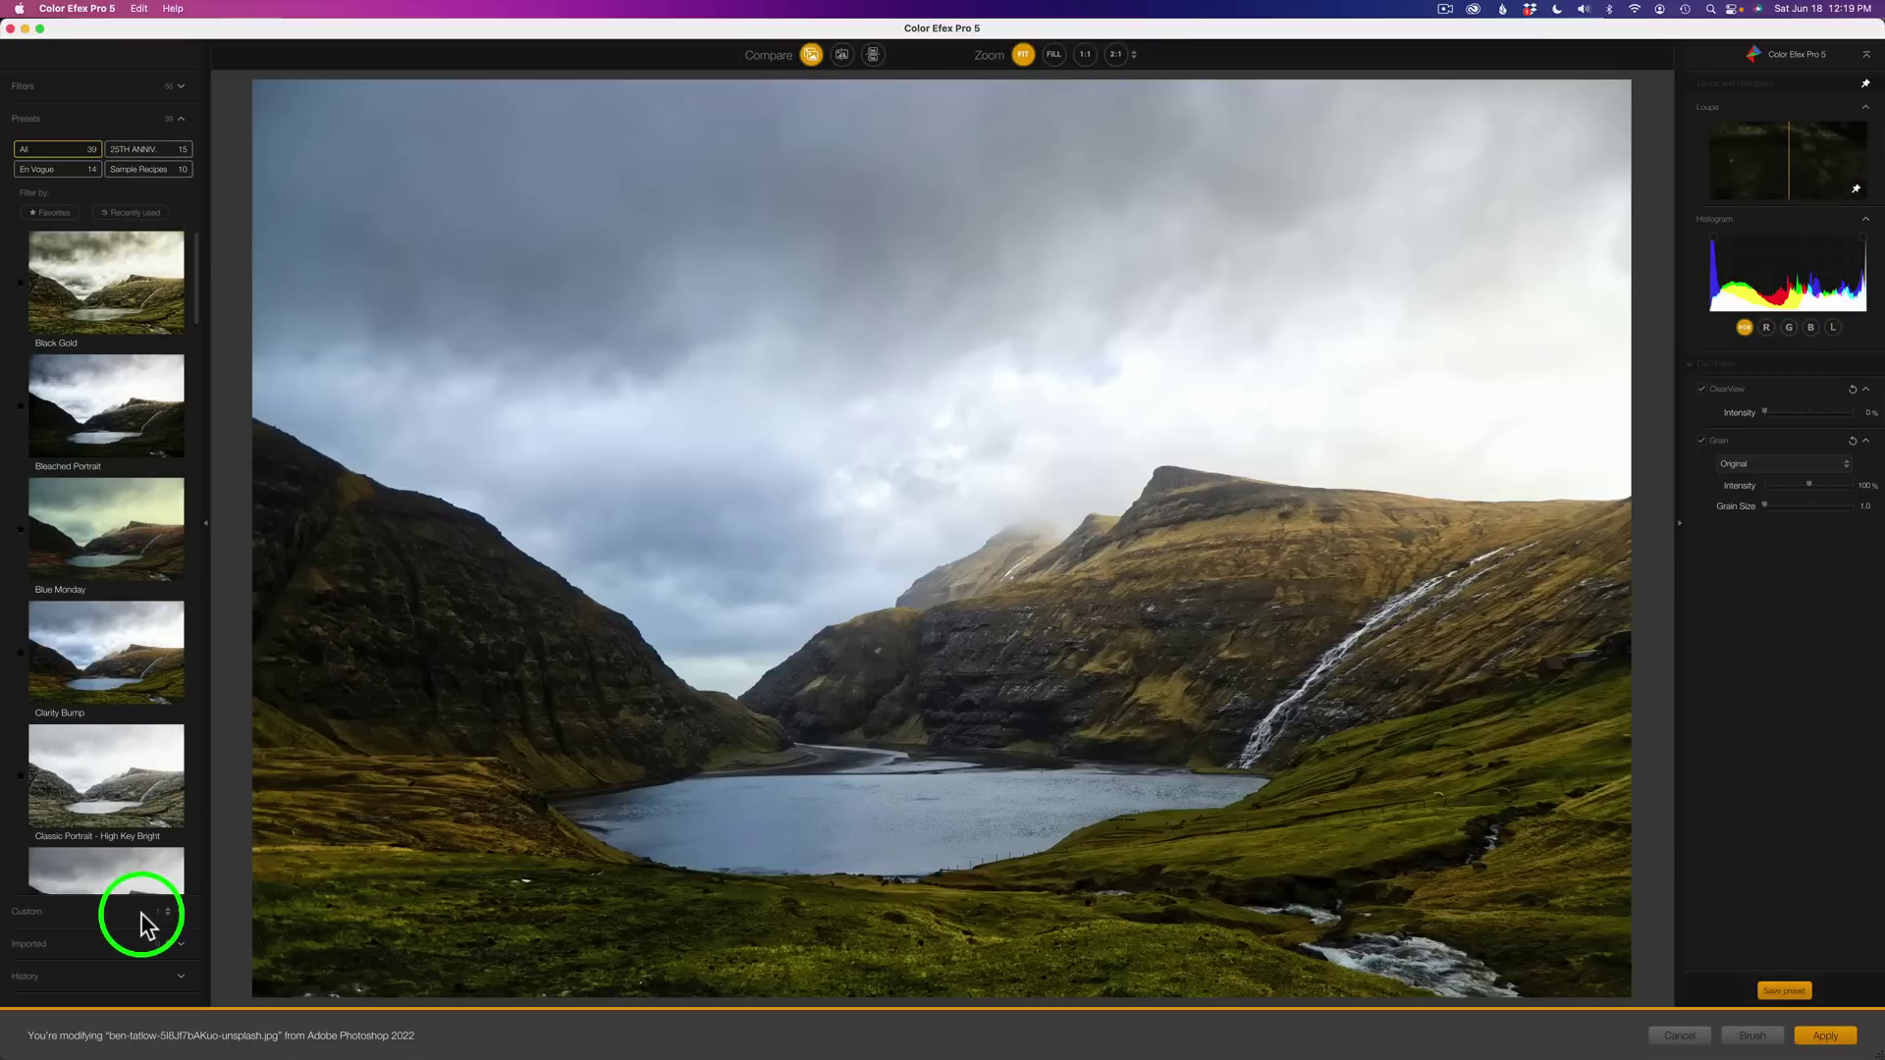
{"action": "left_click", "coordinate": [141, 913]}
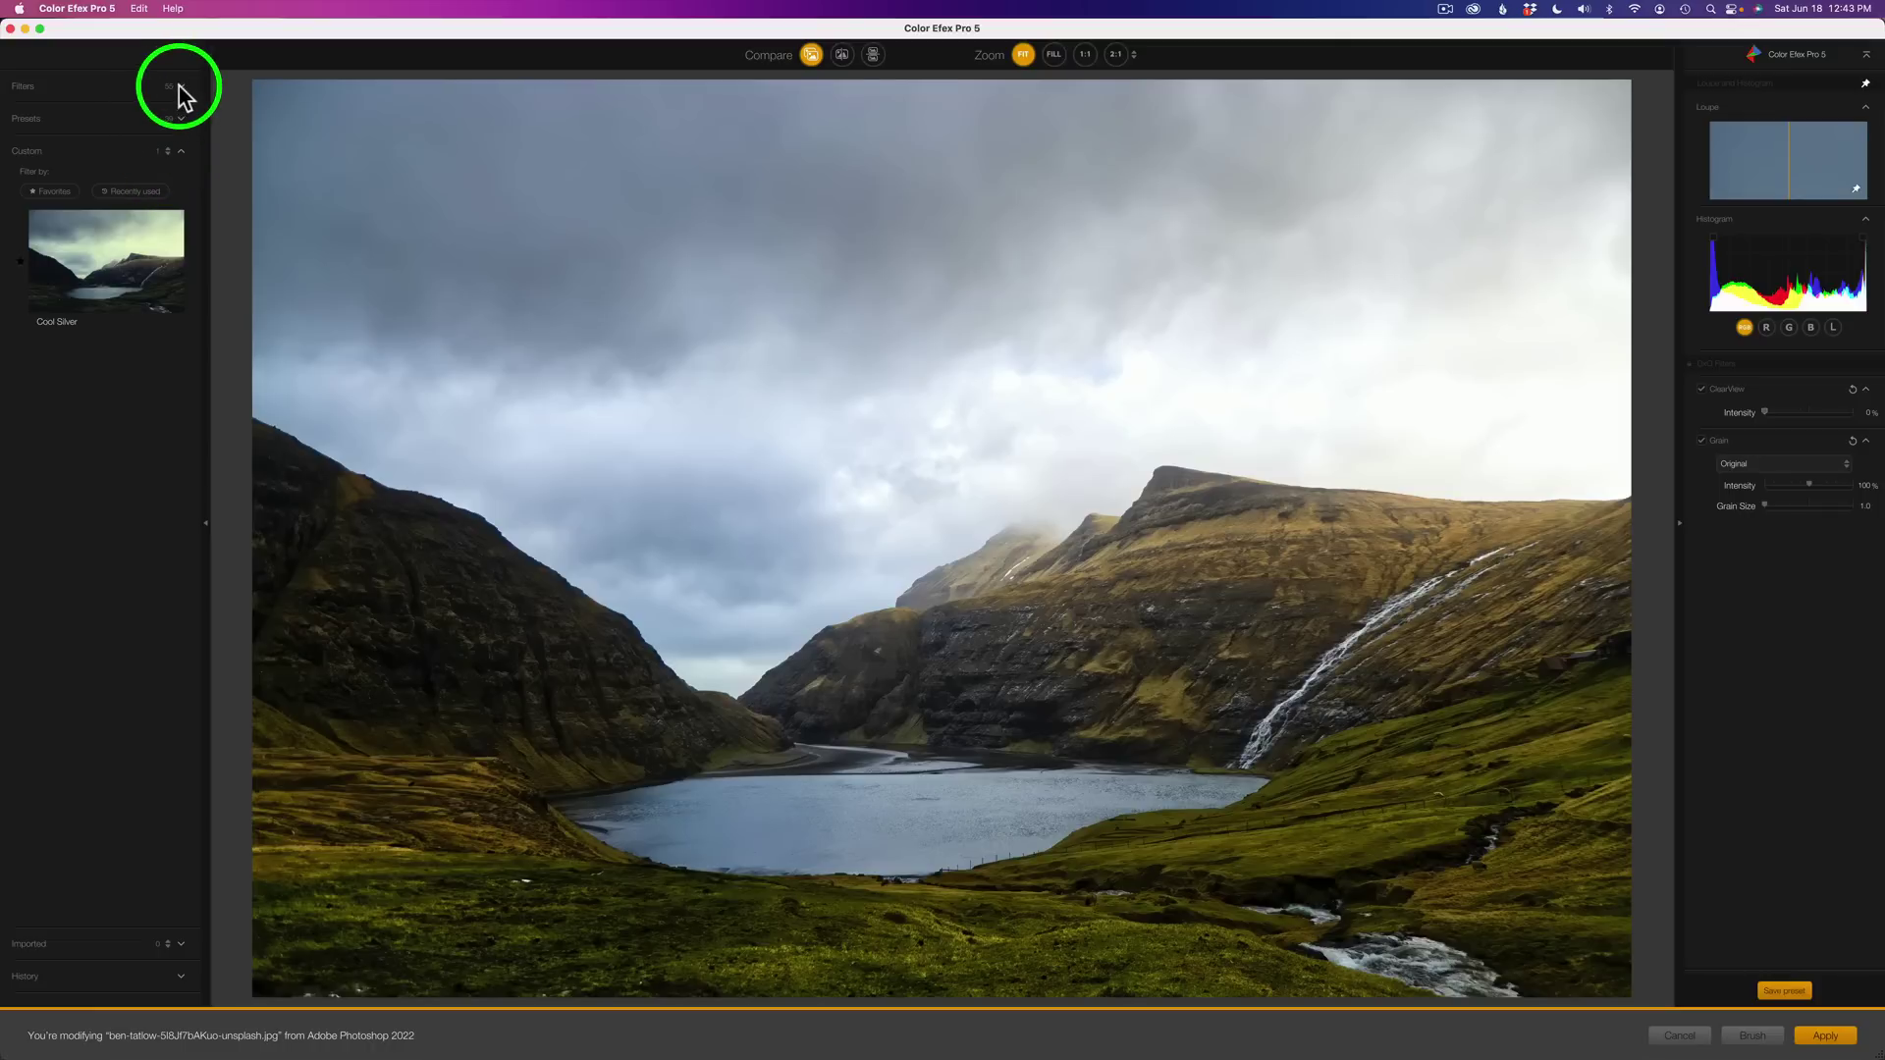
{"action": "left_click", "coordinate": [180, 87]}
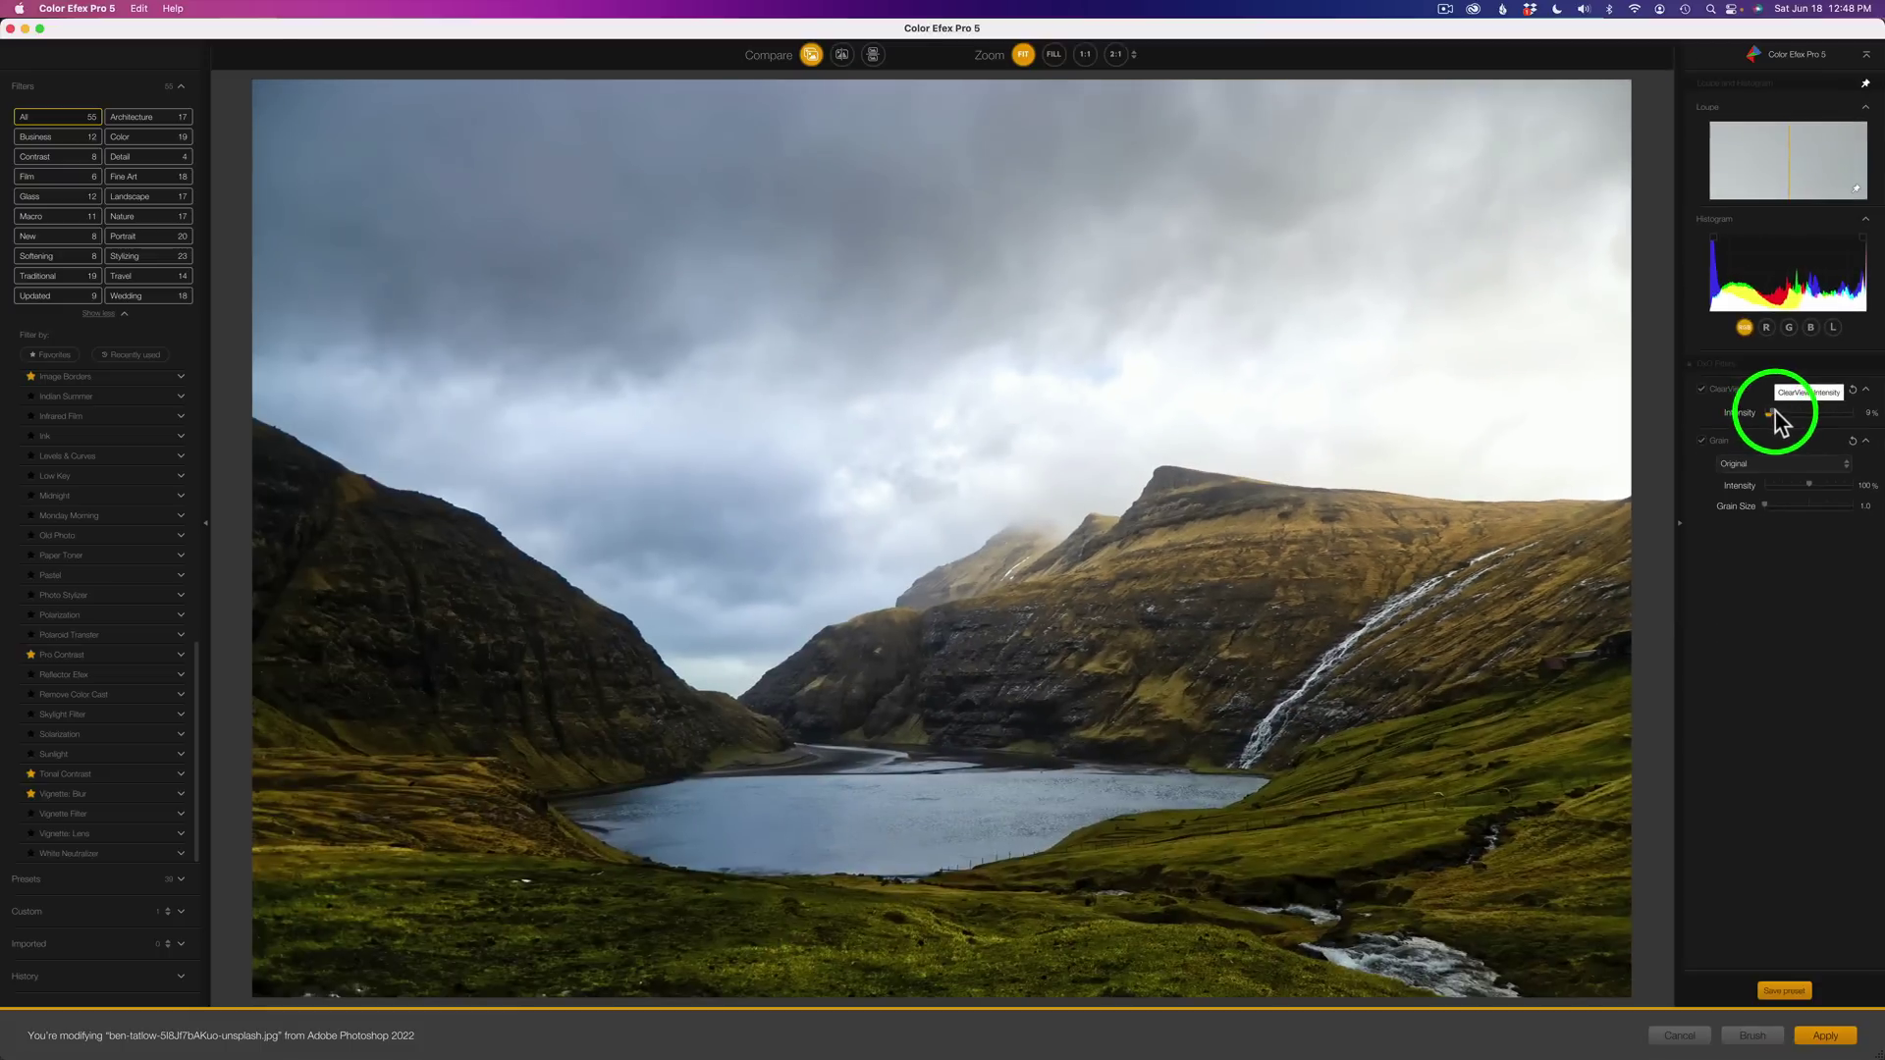
Set the ClearView intensity to 100% and compare the result with the original image.
{"action": "left_click_drag", "start_coordinate": [1773, 412], "coordinate": [1872, 414]}
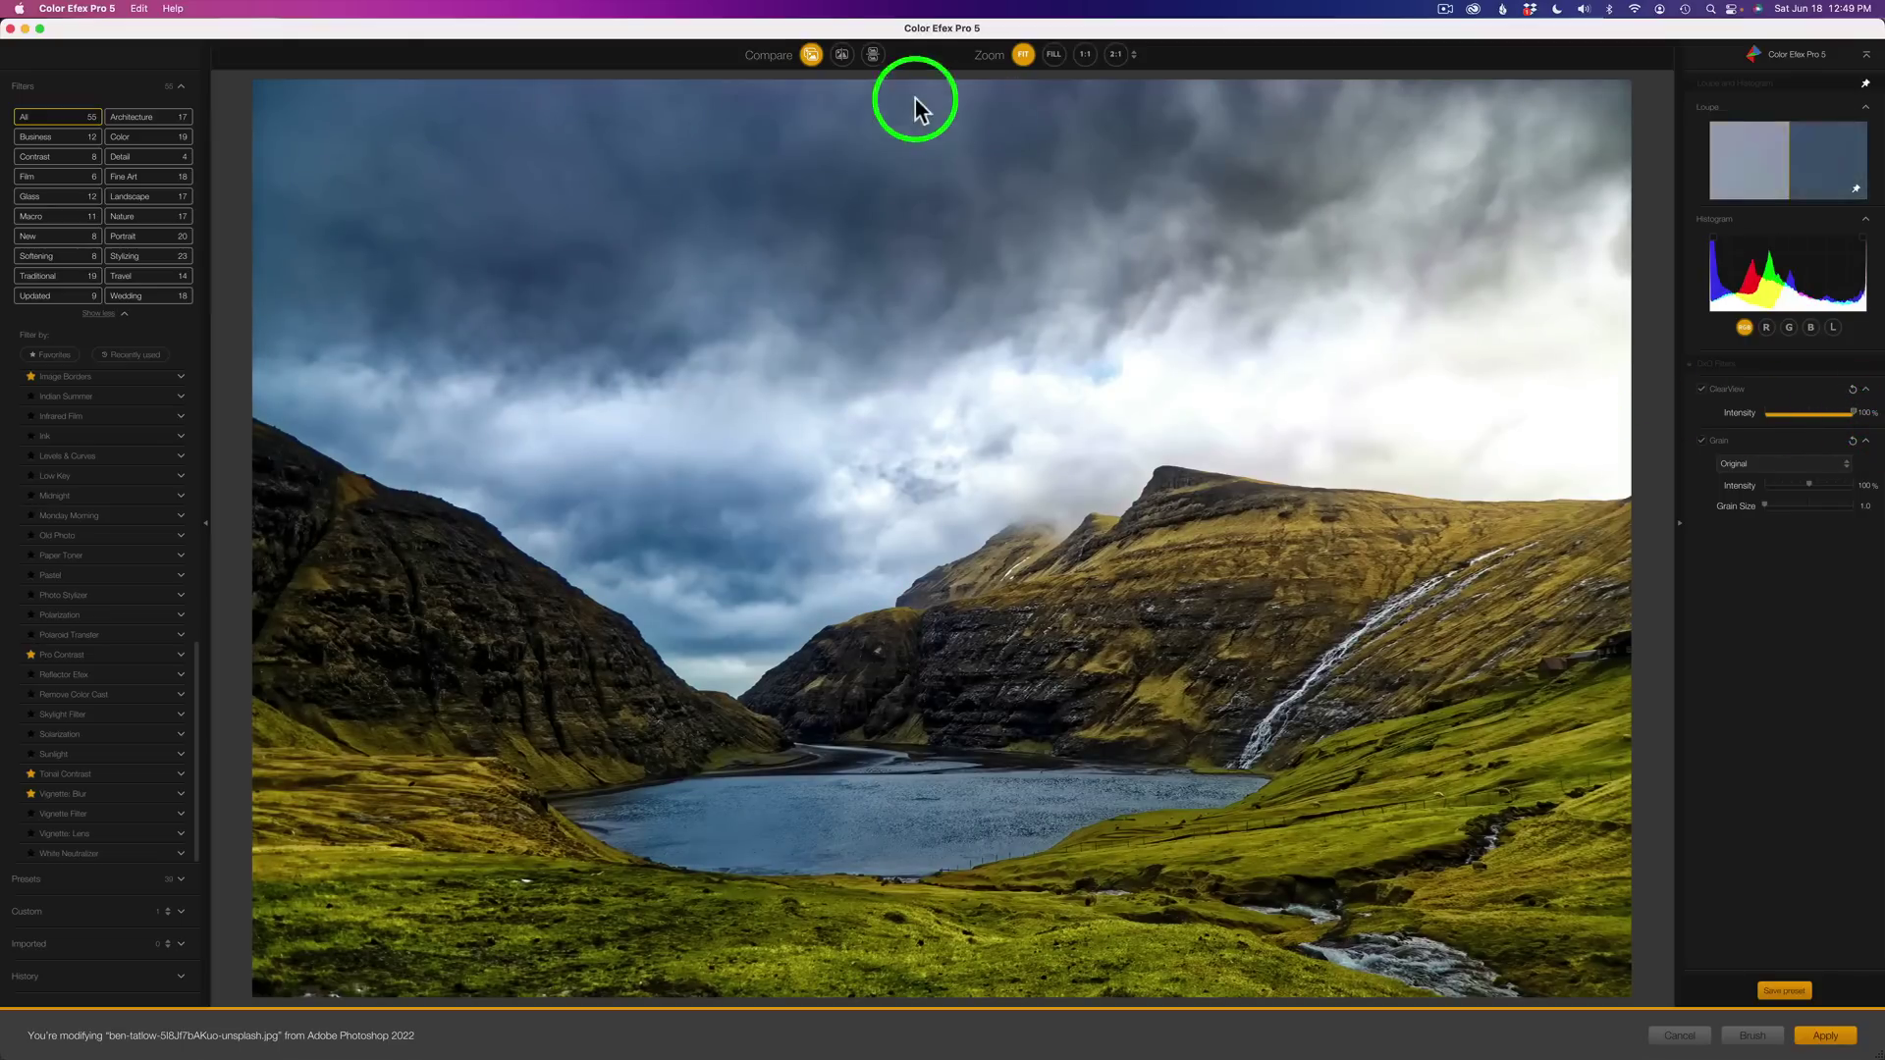
{"action": "left_click", "coordinate": [811, 55]}
{"action": "left_click", "coordinate": [811, 55]}
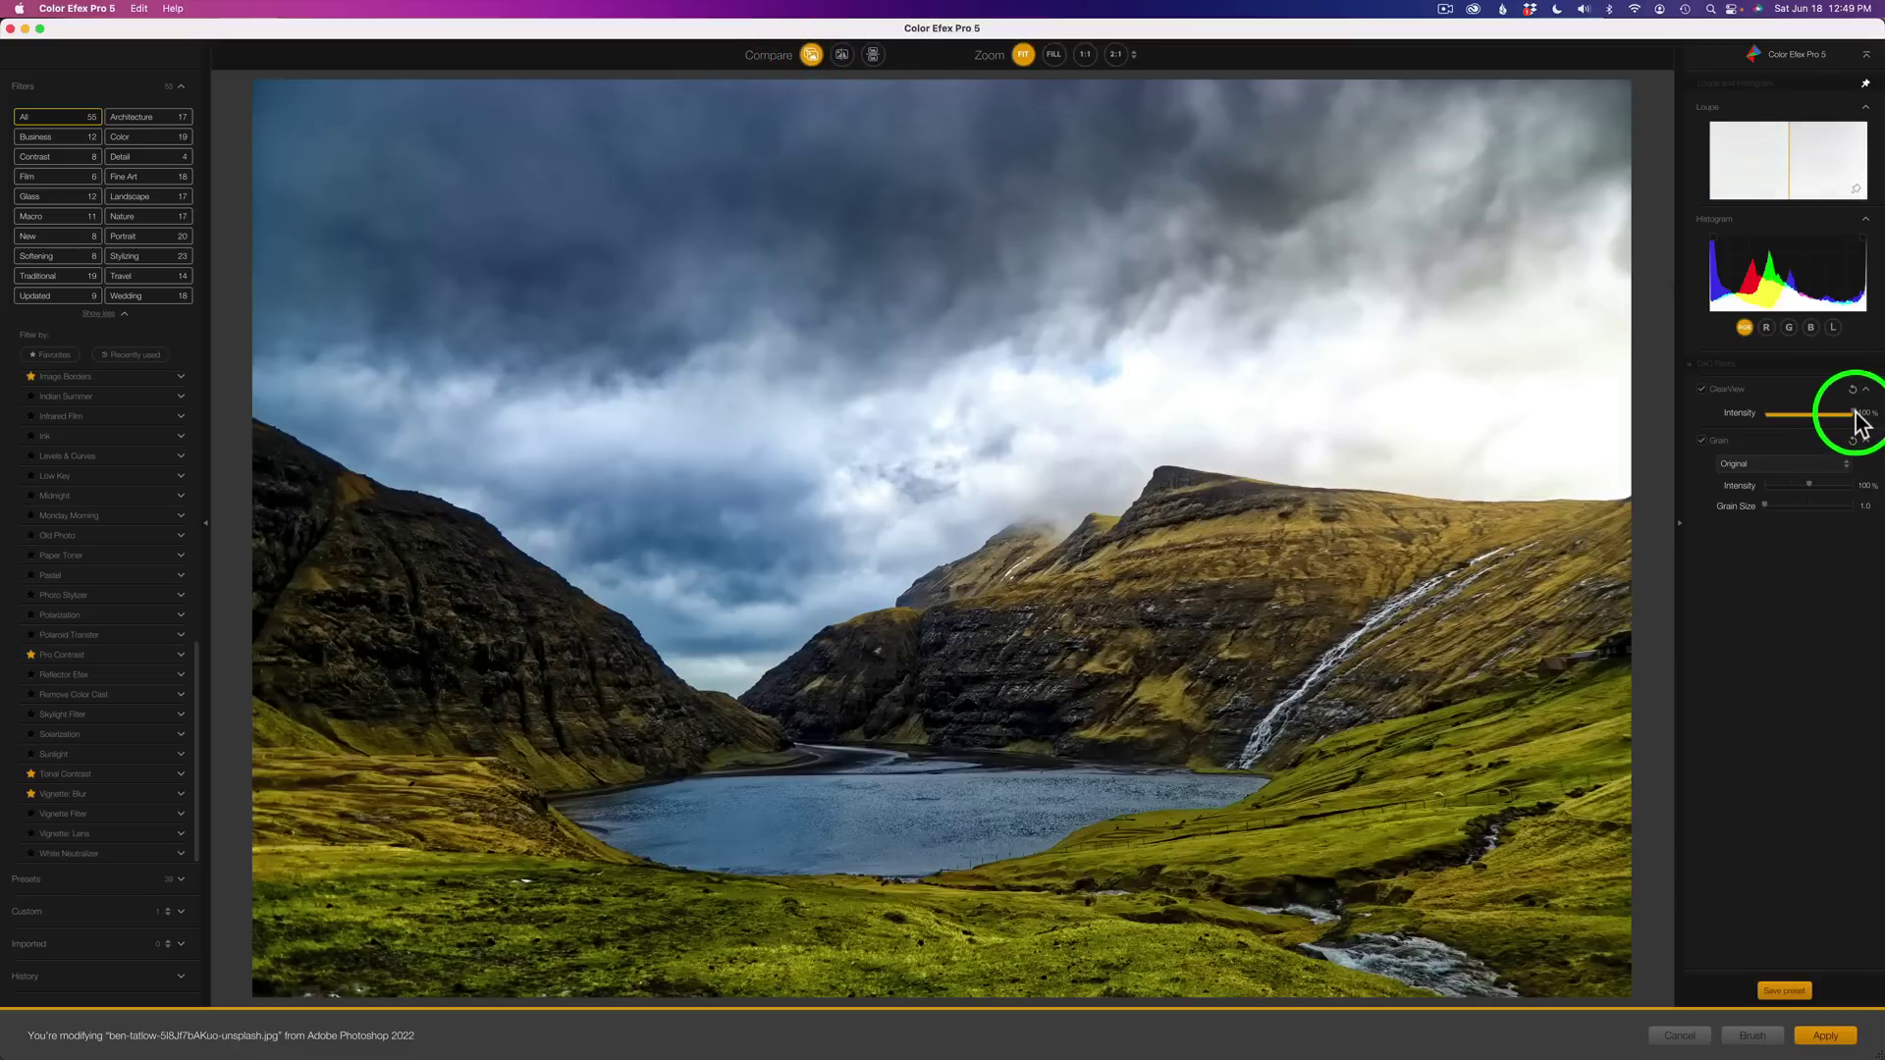
Set the ClearView intensity to 38% and compare the effect with the original image.
{"action": "left_click_drag", "start_coordinate": [1852, 416], "coordinate": [1799, 416]}
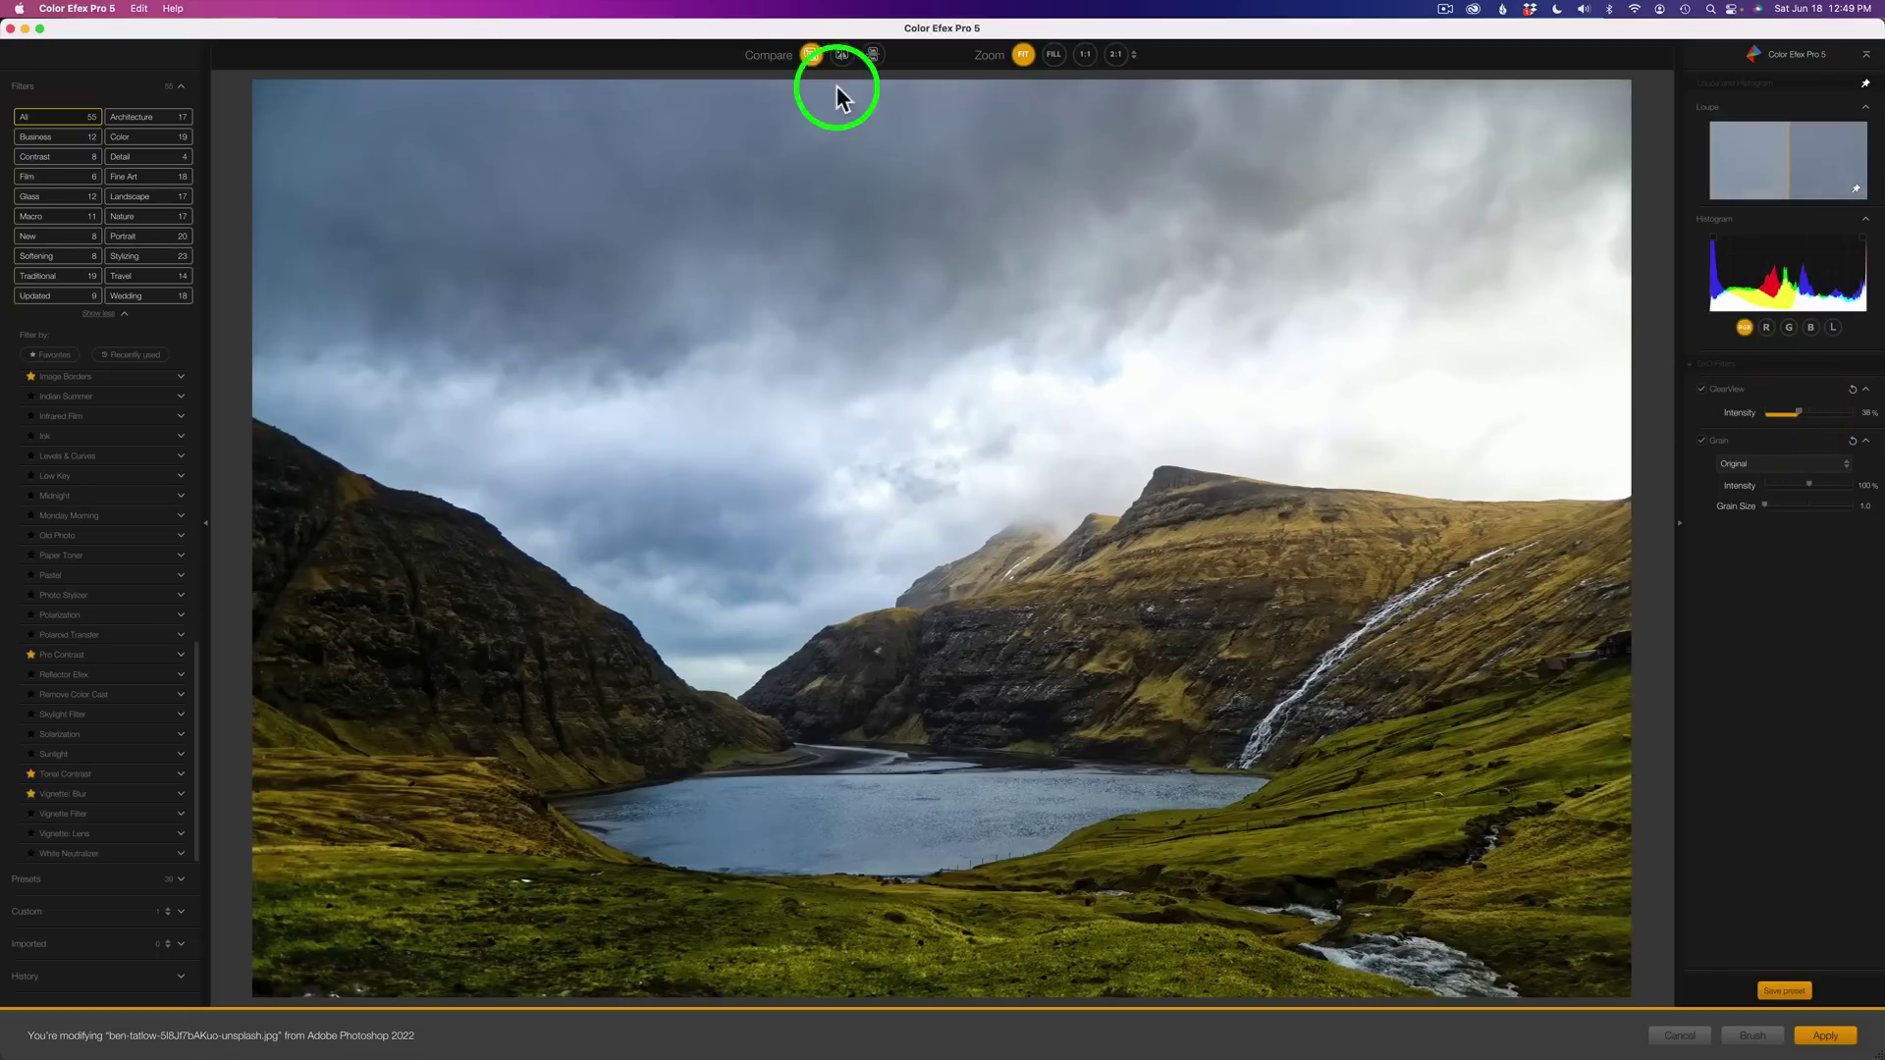
{"action": "left_click", "coordinate": [811, 56]}
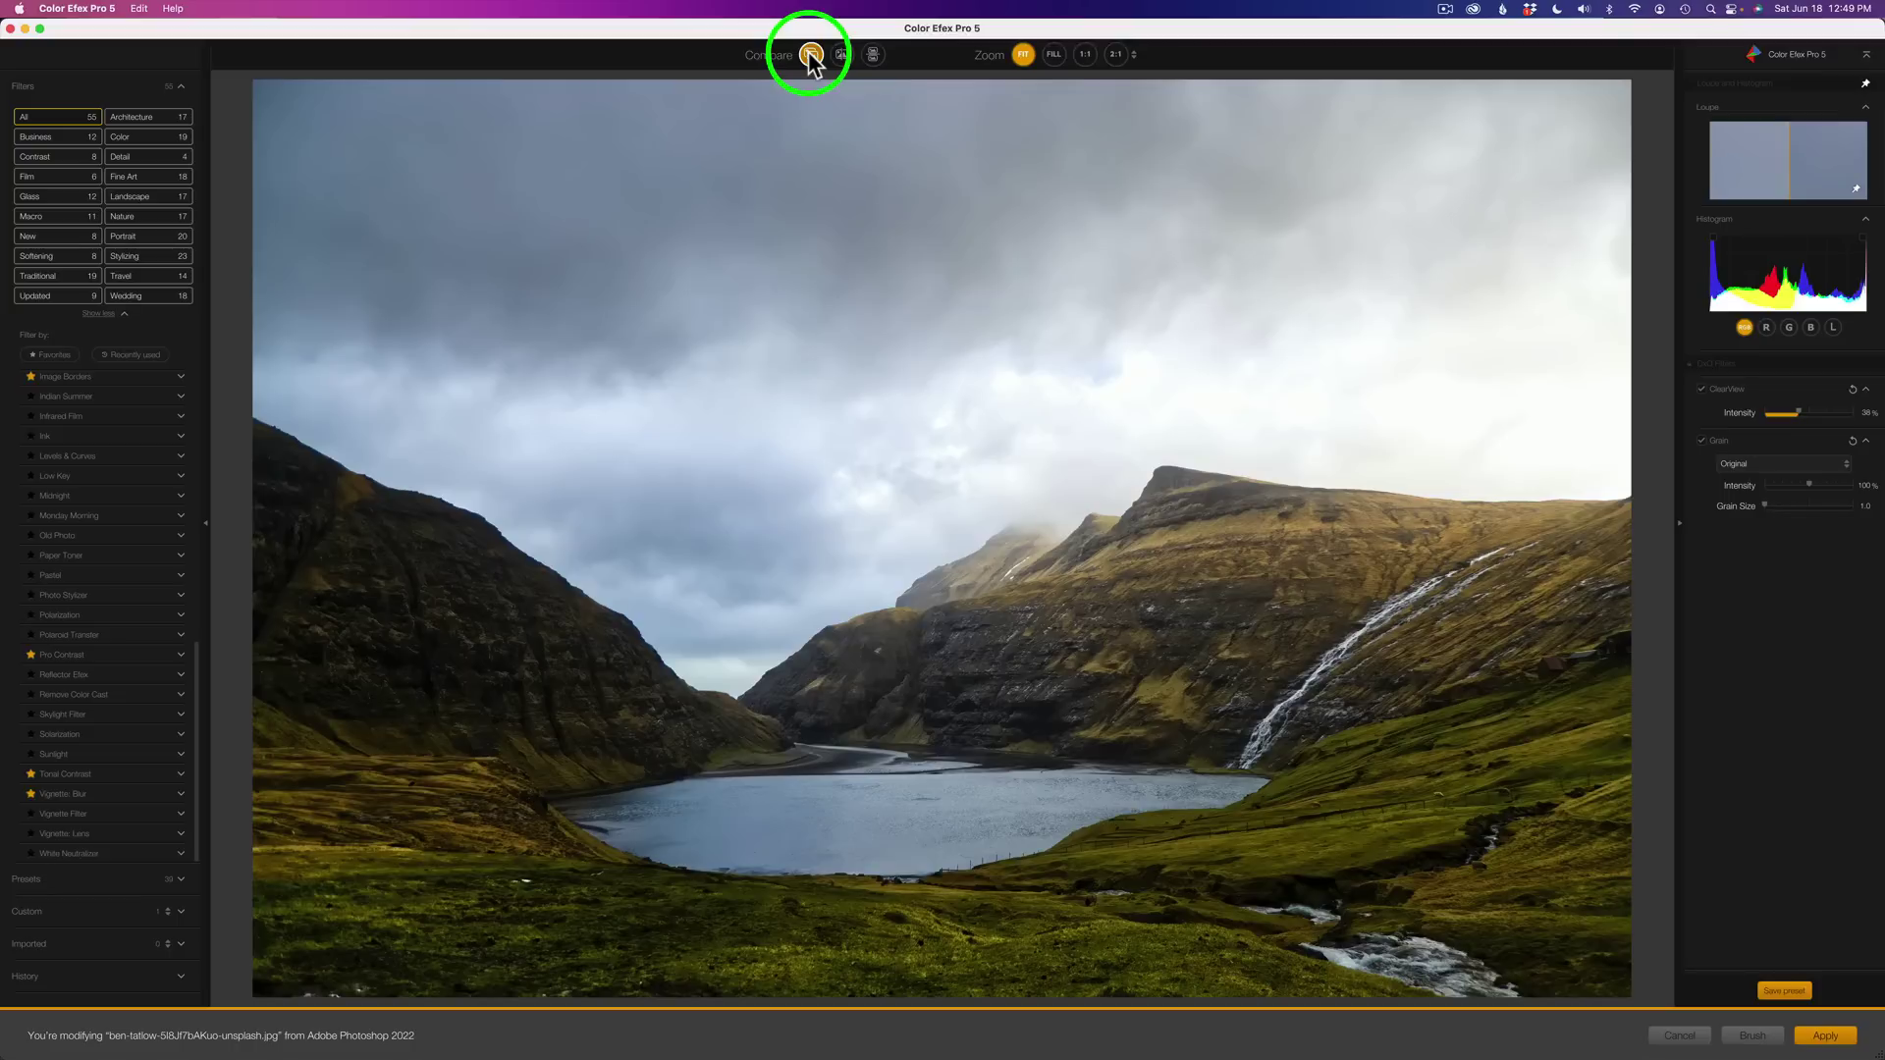
{"action": "left_click", "coordinate": [811, 56]}
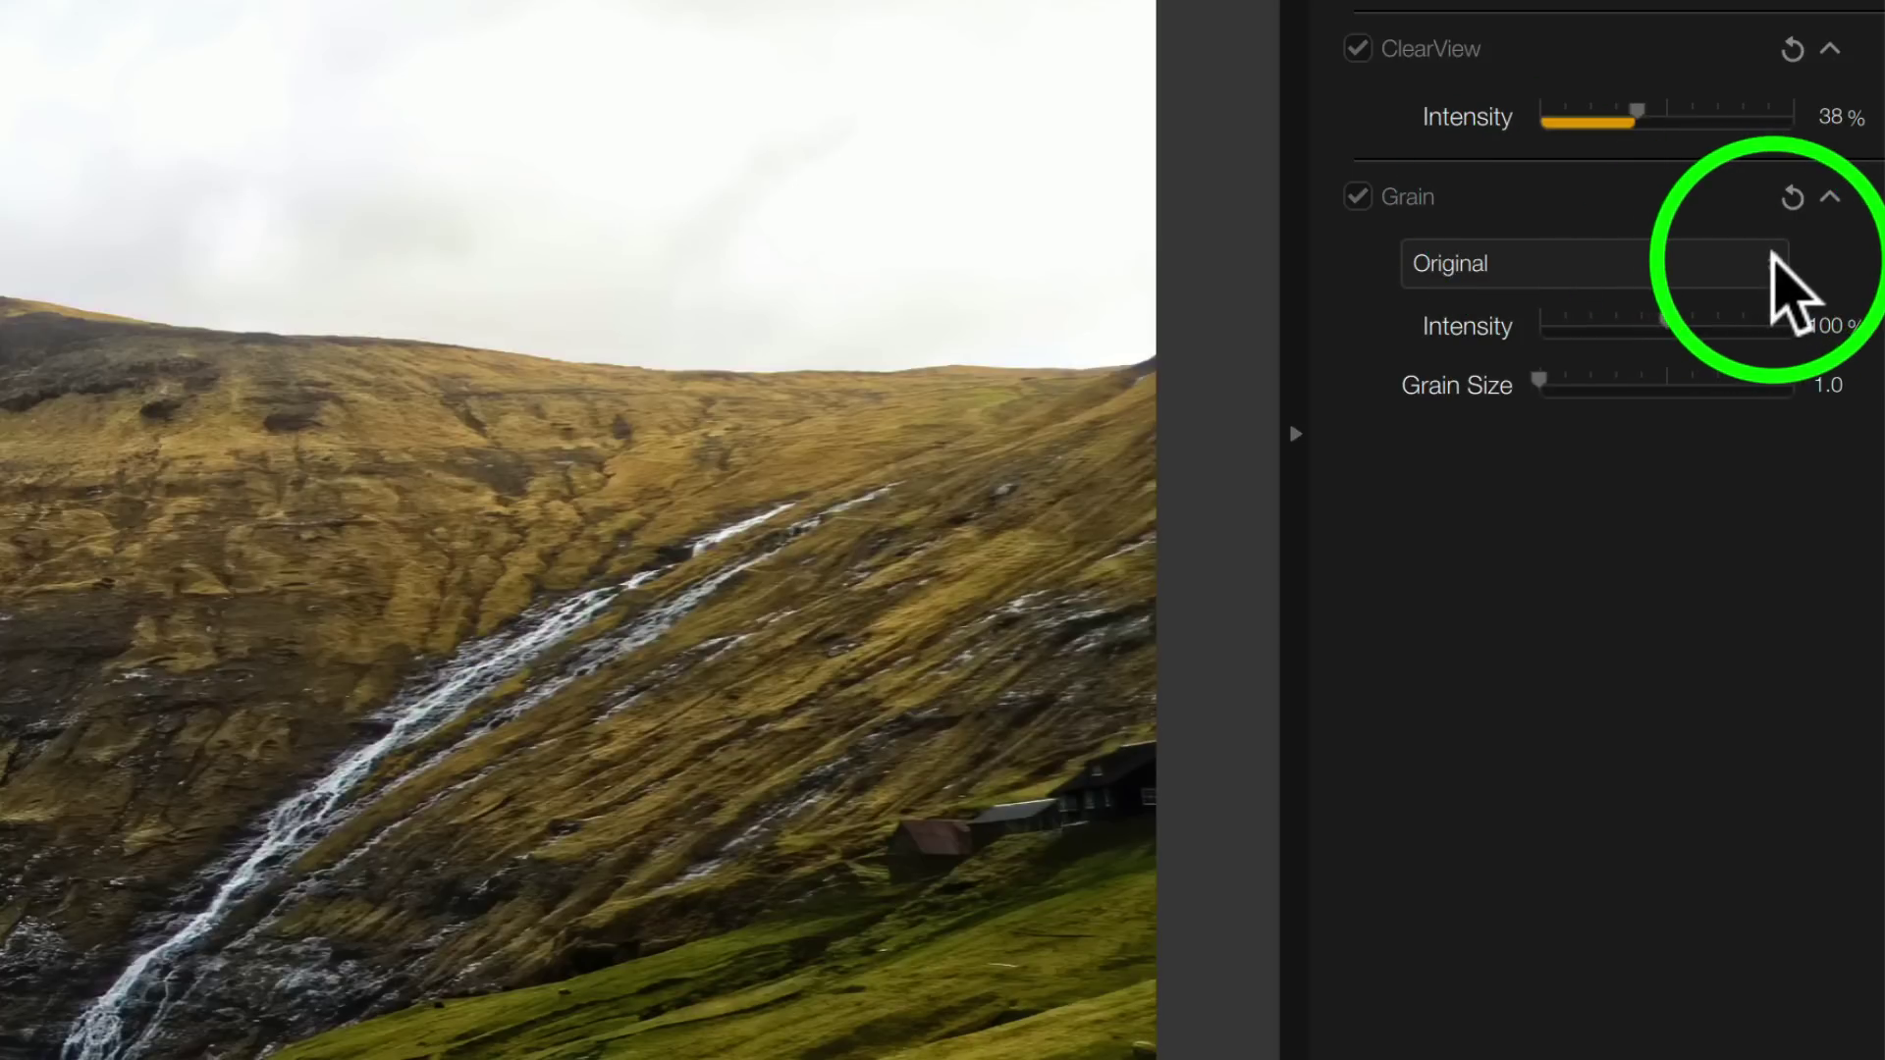
Examine the film types offered for the Grain setting and leave the choice at Original.
{"action": "left_click", "coordinate": [1772, 258]}
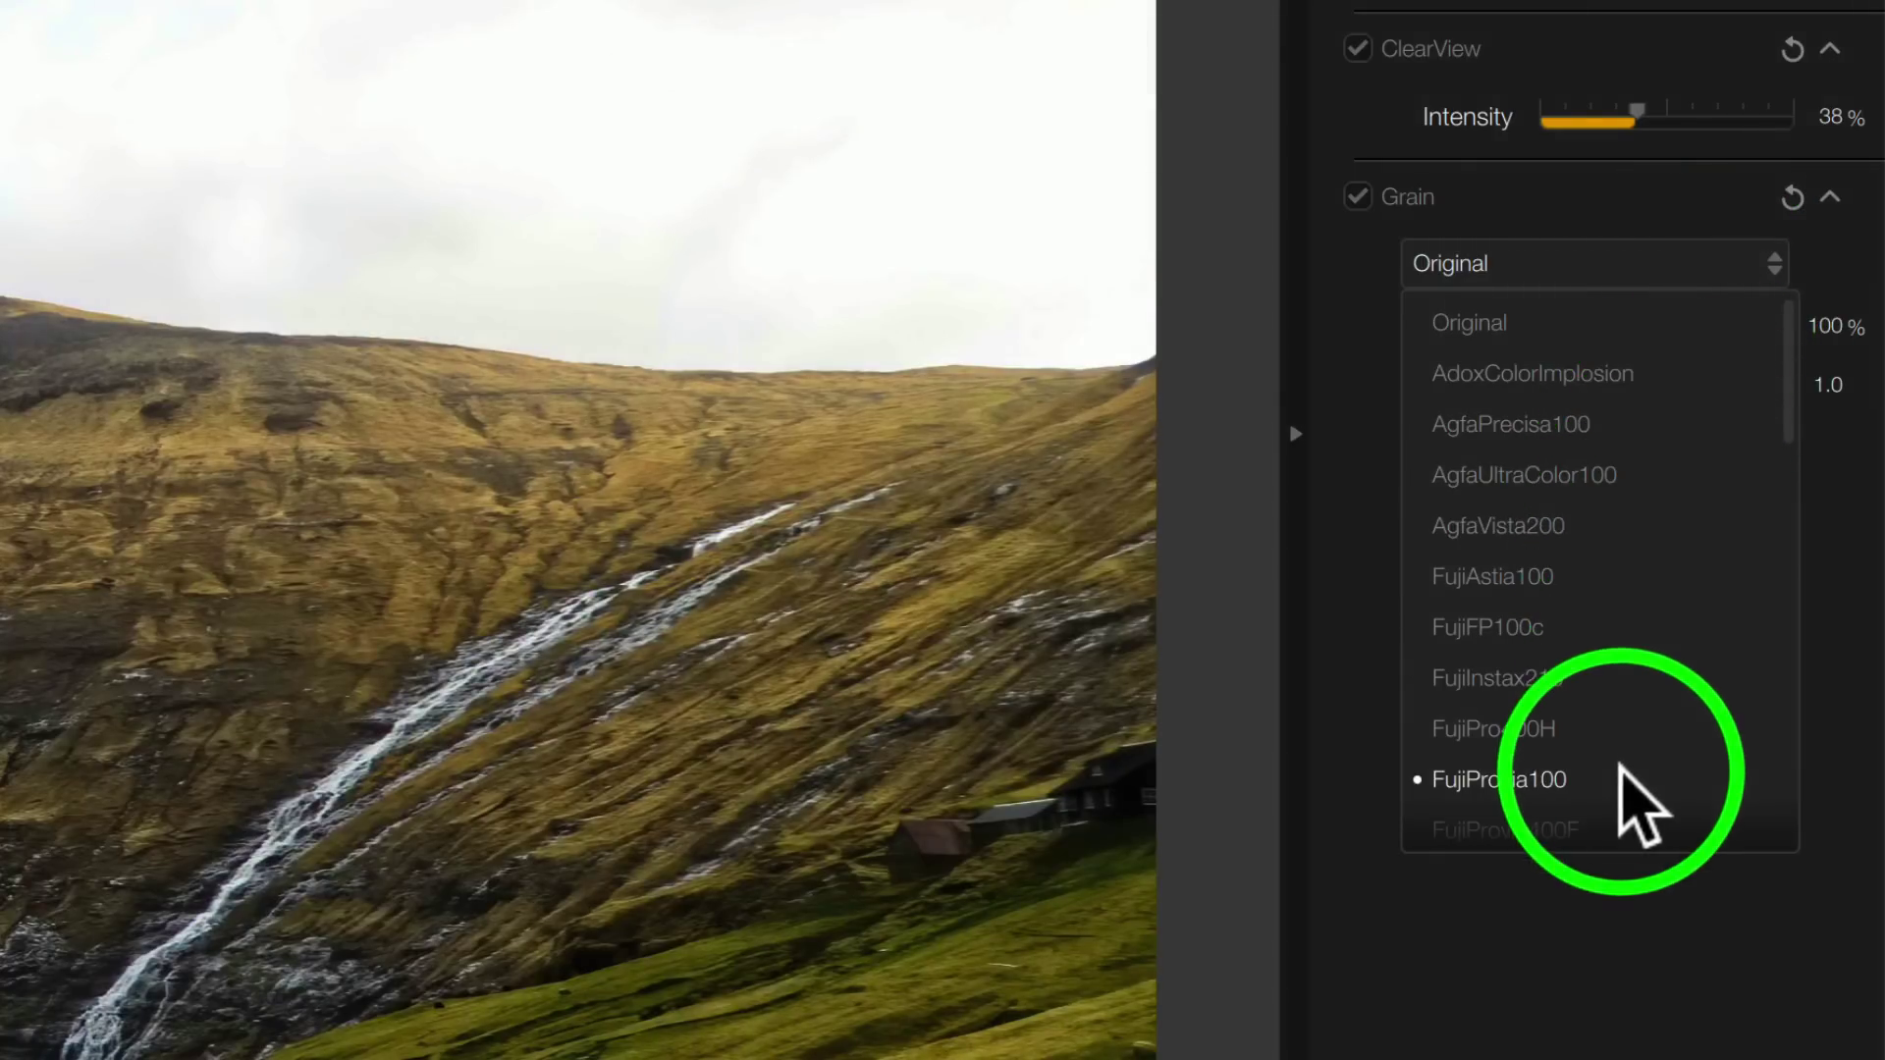
{"action": "left_click_drag", "start_coordinate": [1788, 400], "coordinate": [1824, 263]}
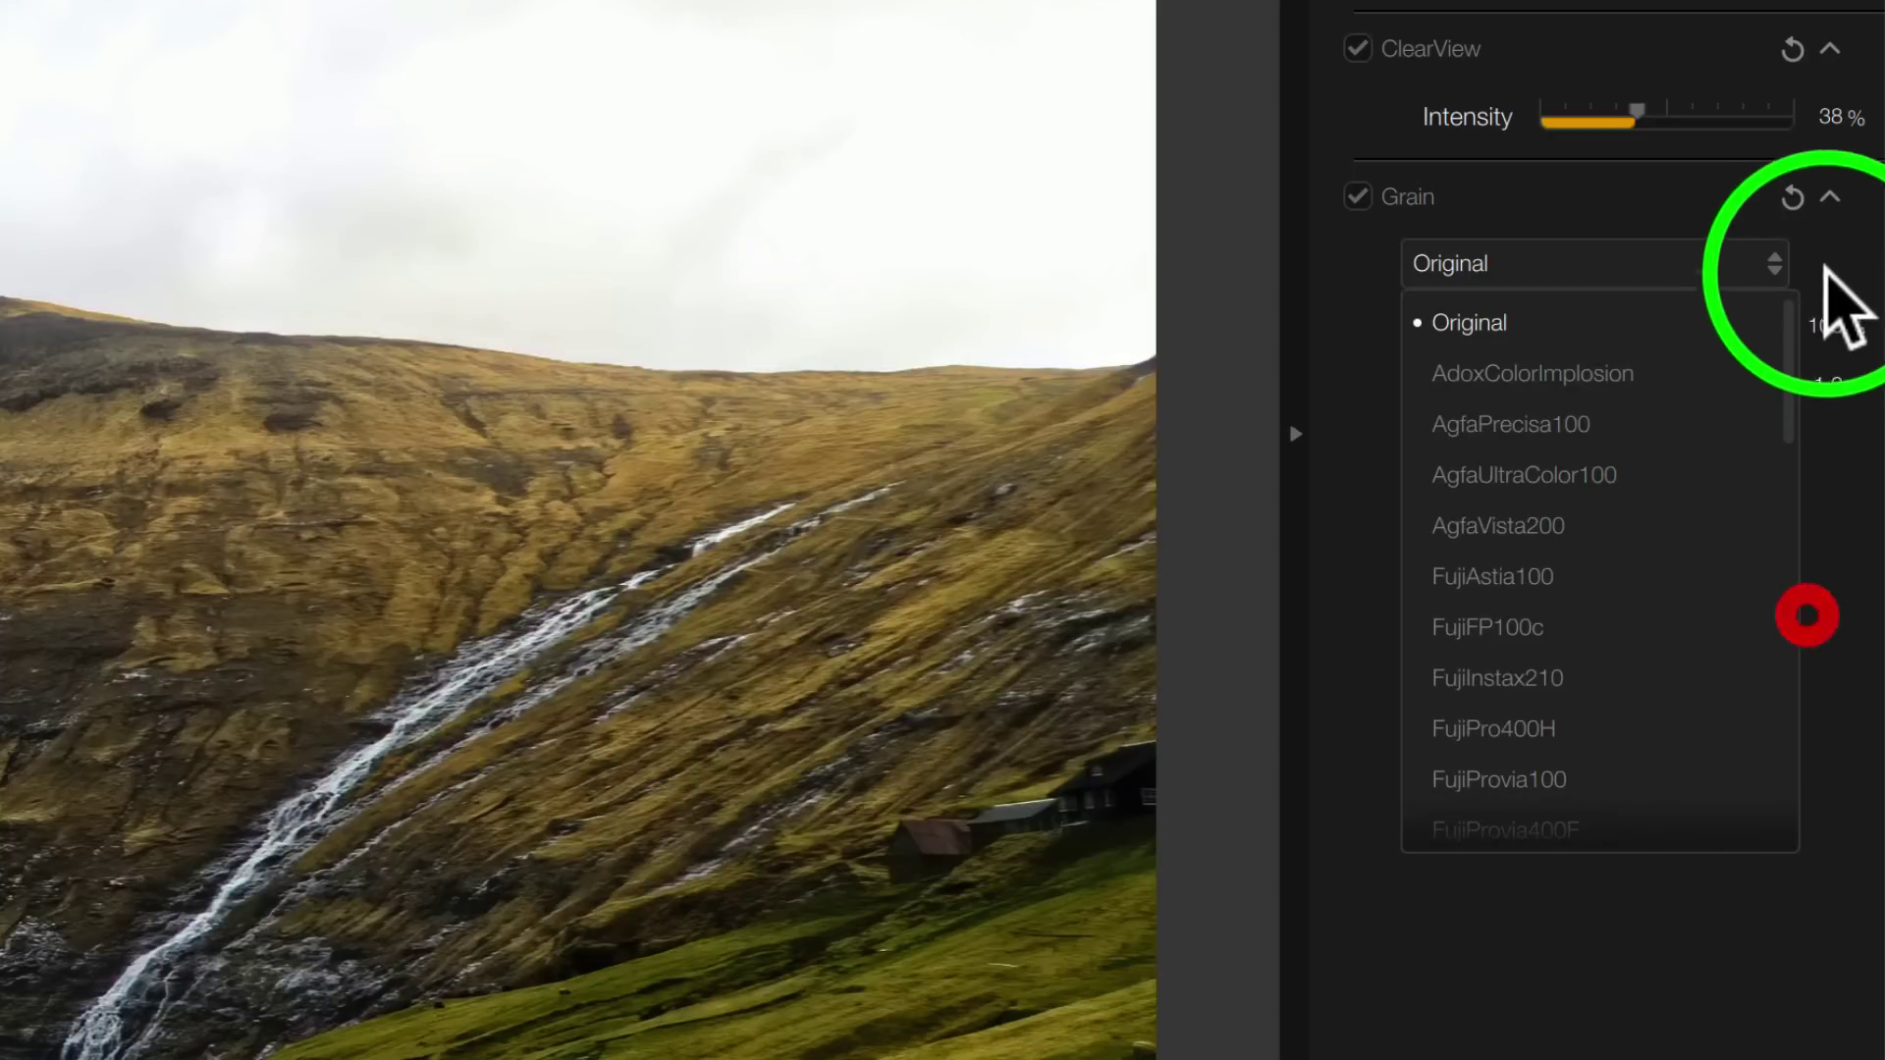
{"action": "left_click", "coordinate": [1826, 269]}
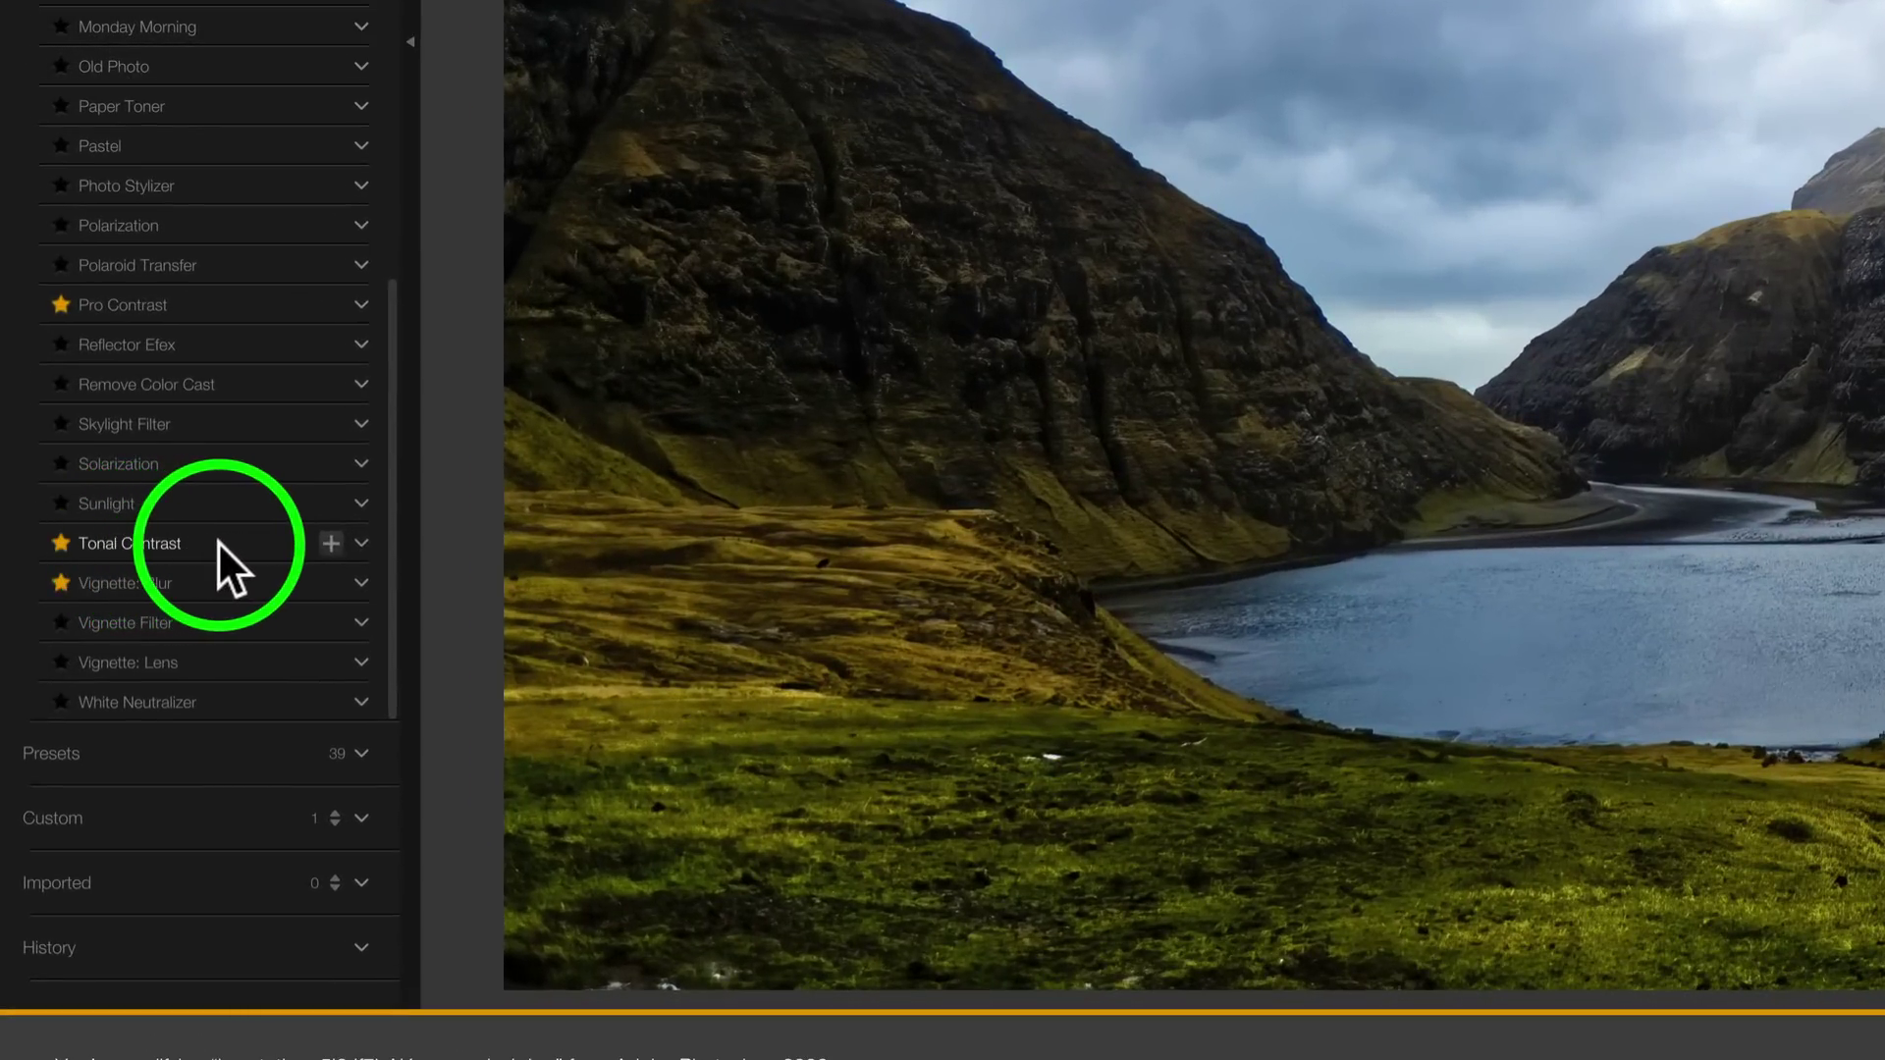
Add the Tonal Contrast filter to the photo.
{"action": "left_click", "coordinate": [332, 544]}
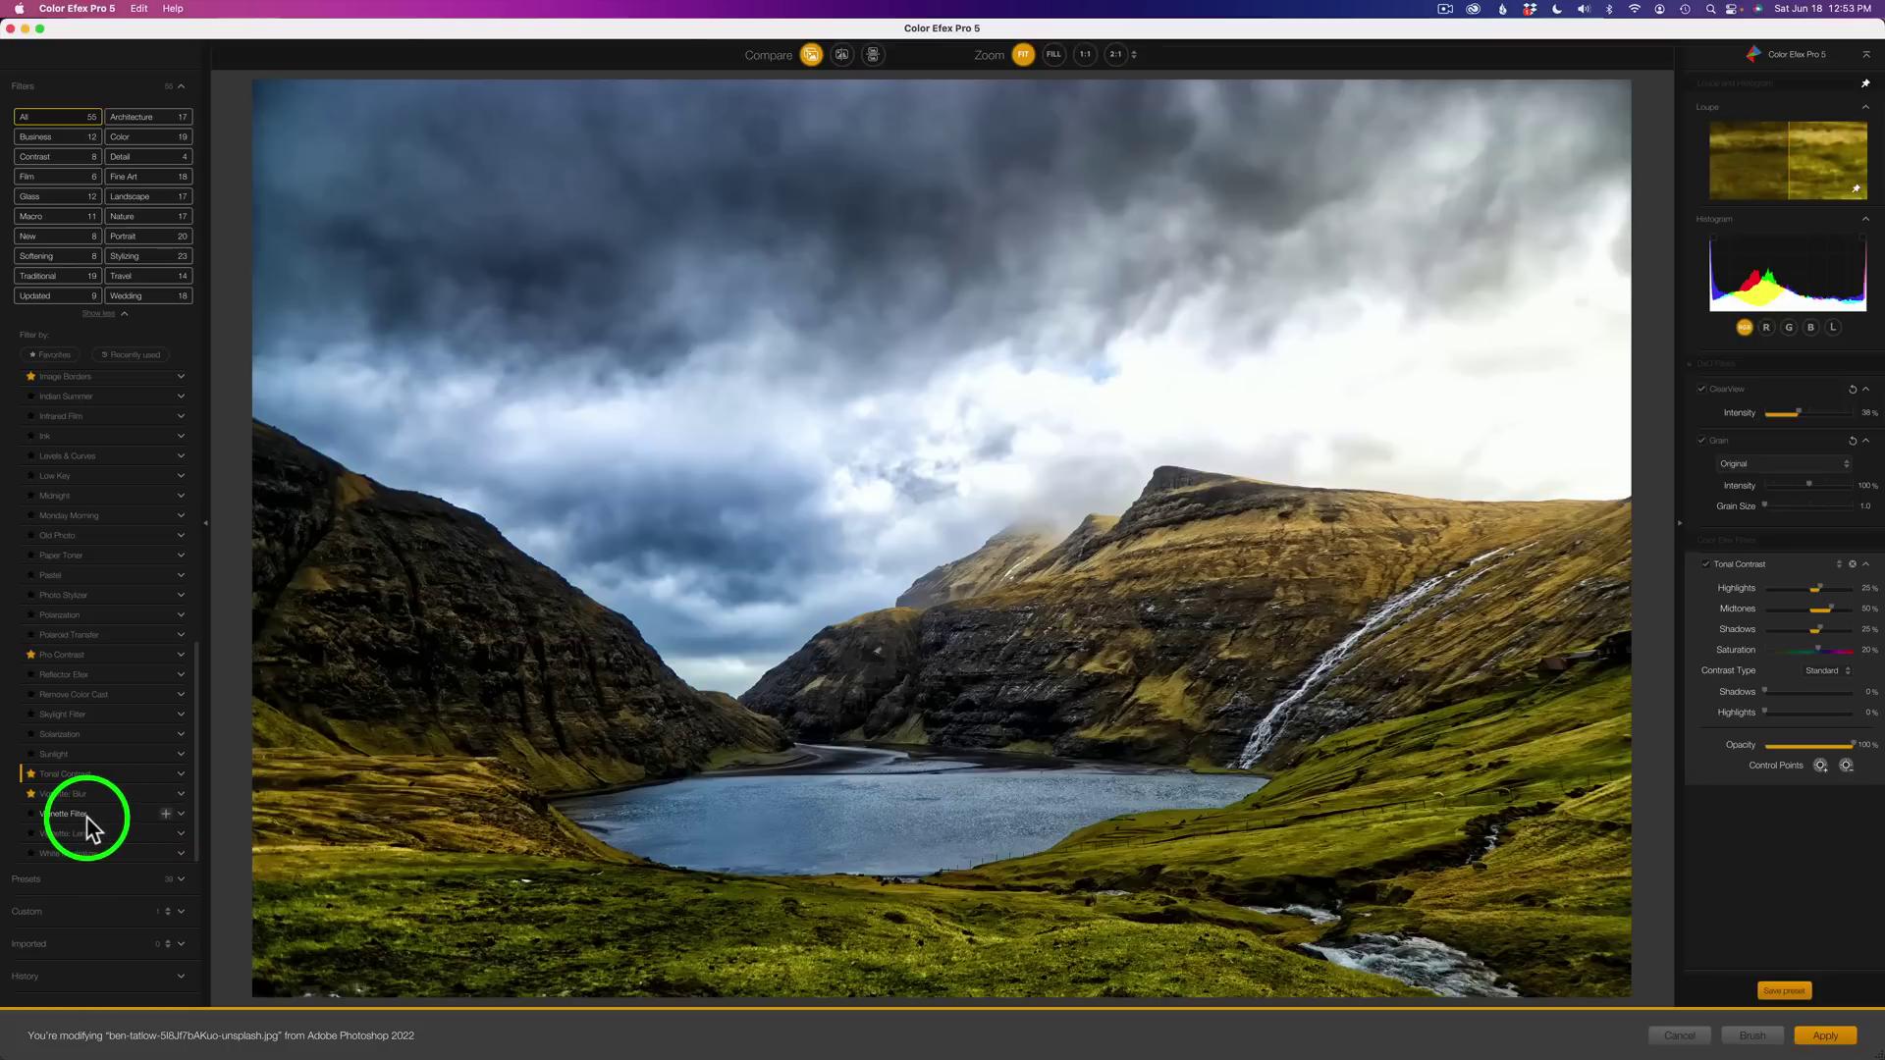
Try stacking the Vignette Filter with Tonal Contrast and remove it again.
{"action": "left_click", "coordinate": [167, 816]}
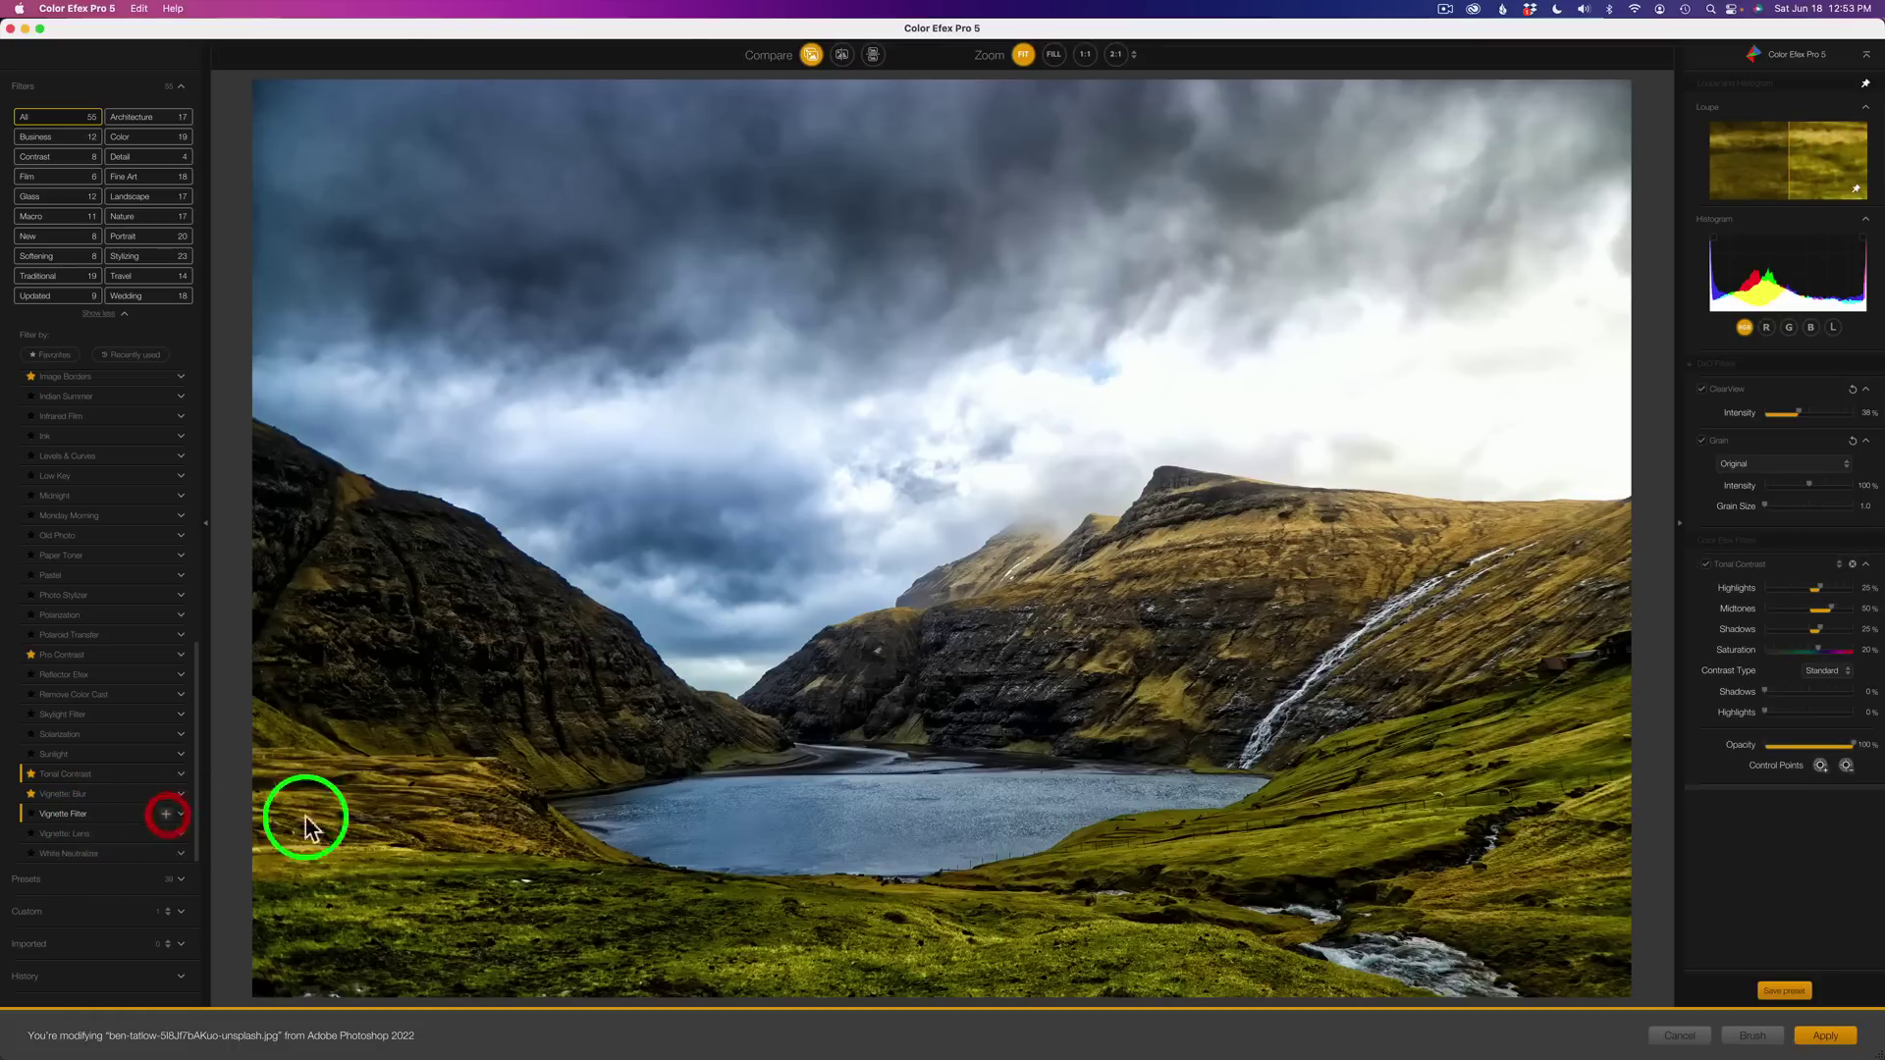
{"action": "scroll", "coordinate": [1771, 674], "scroll_direction": "down", "scroll_amount": 3}
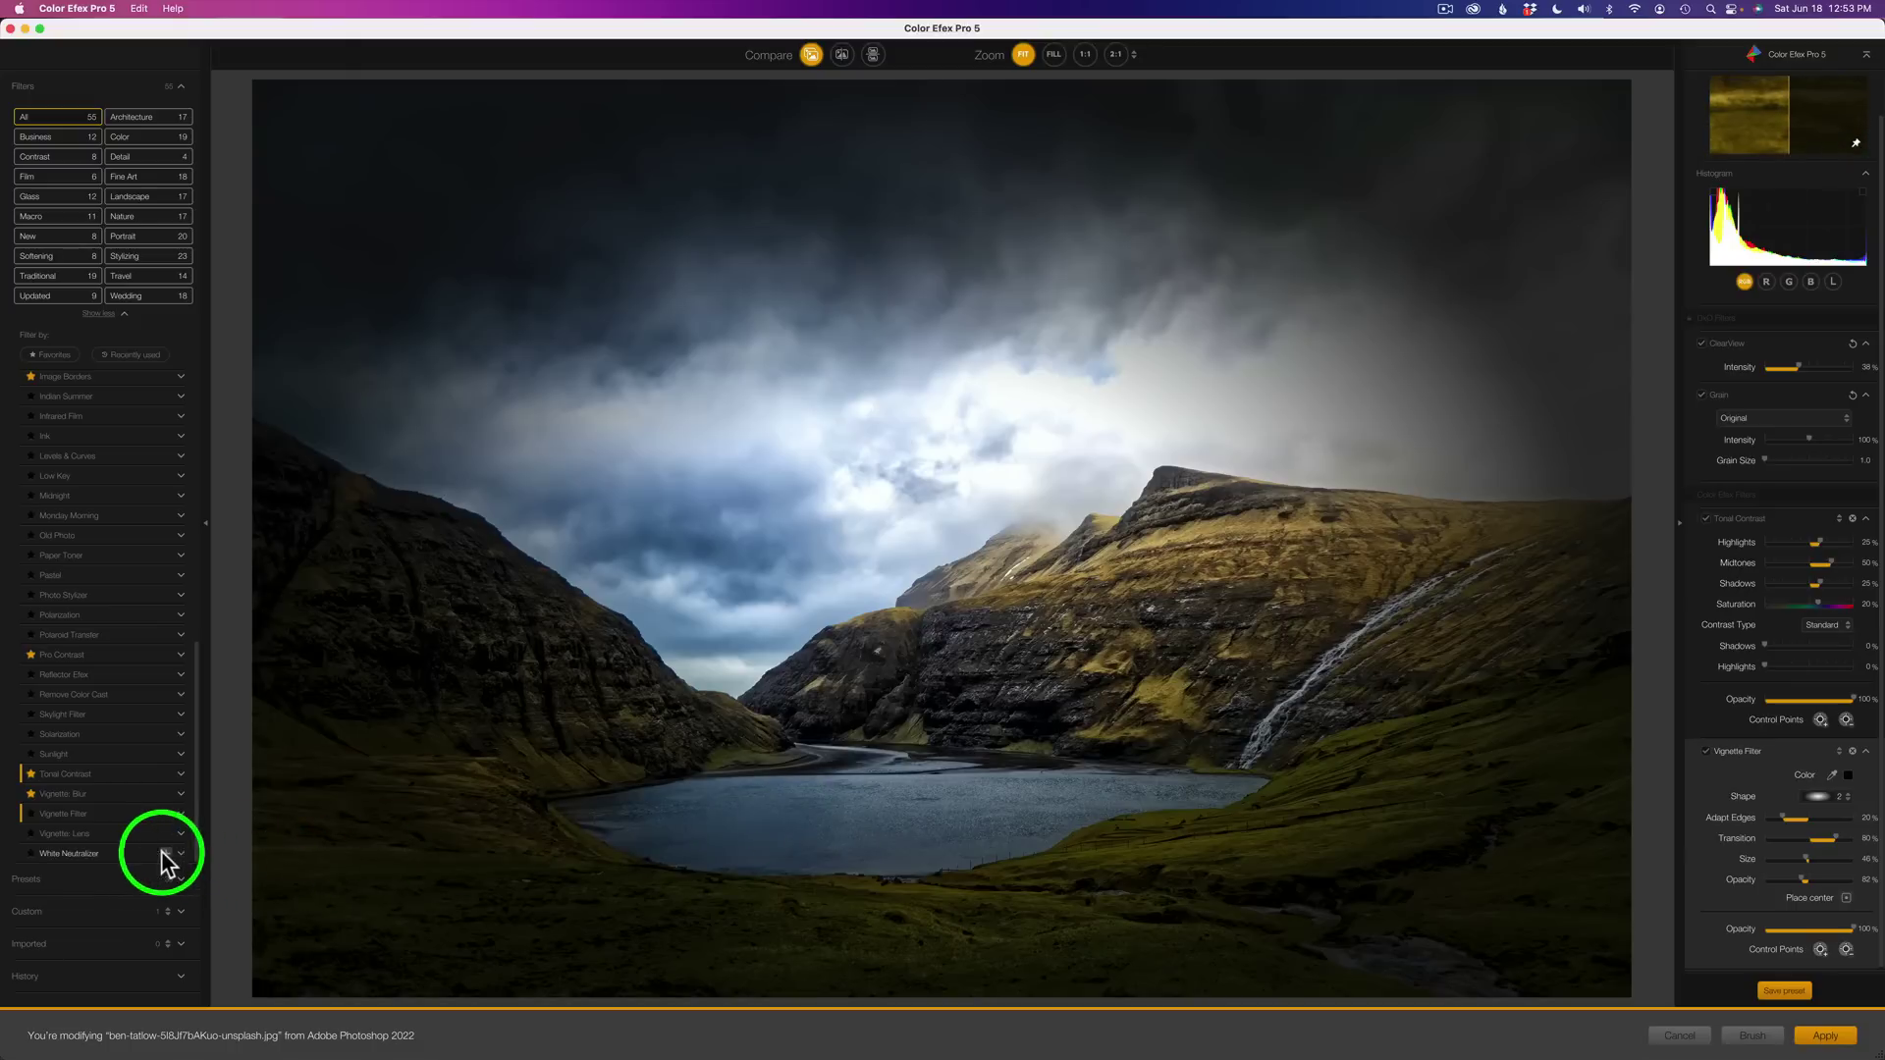
{"action": "left_click", "coordinate": [1853, 752]}
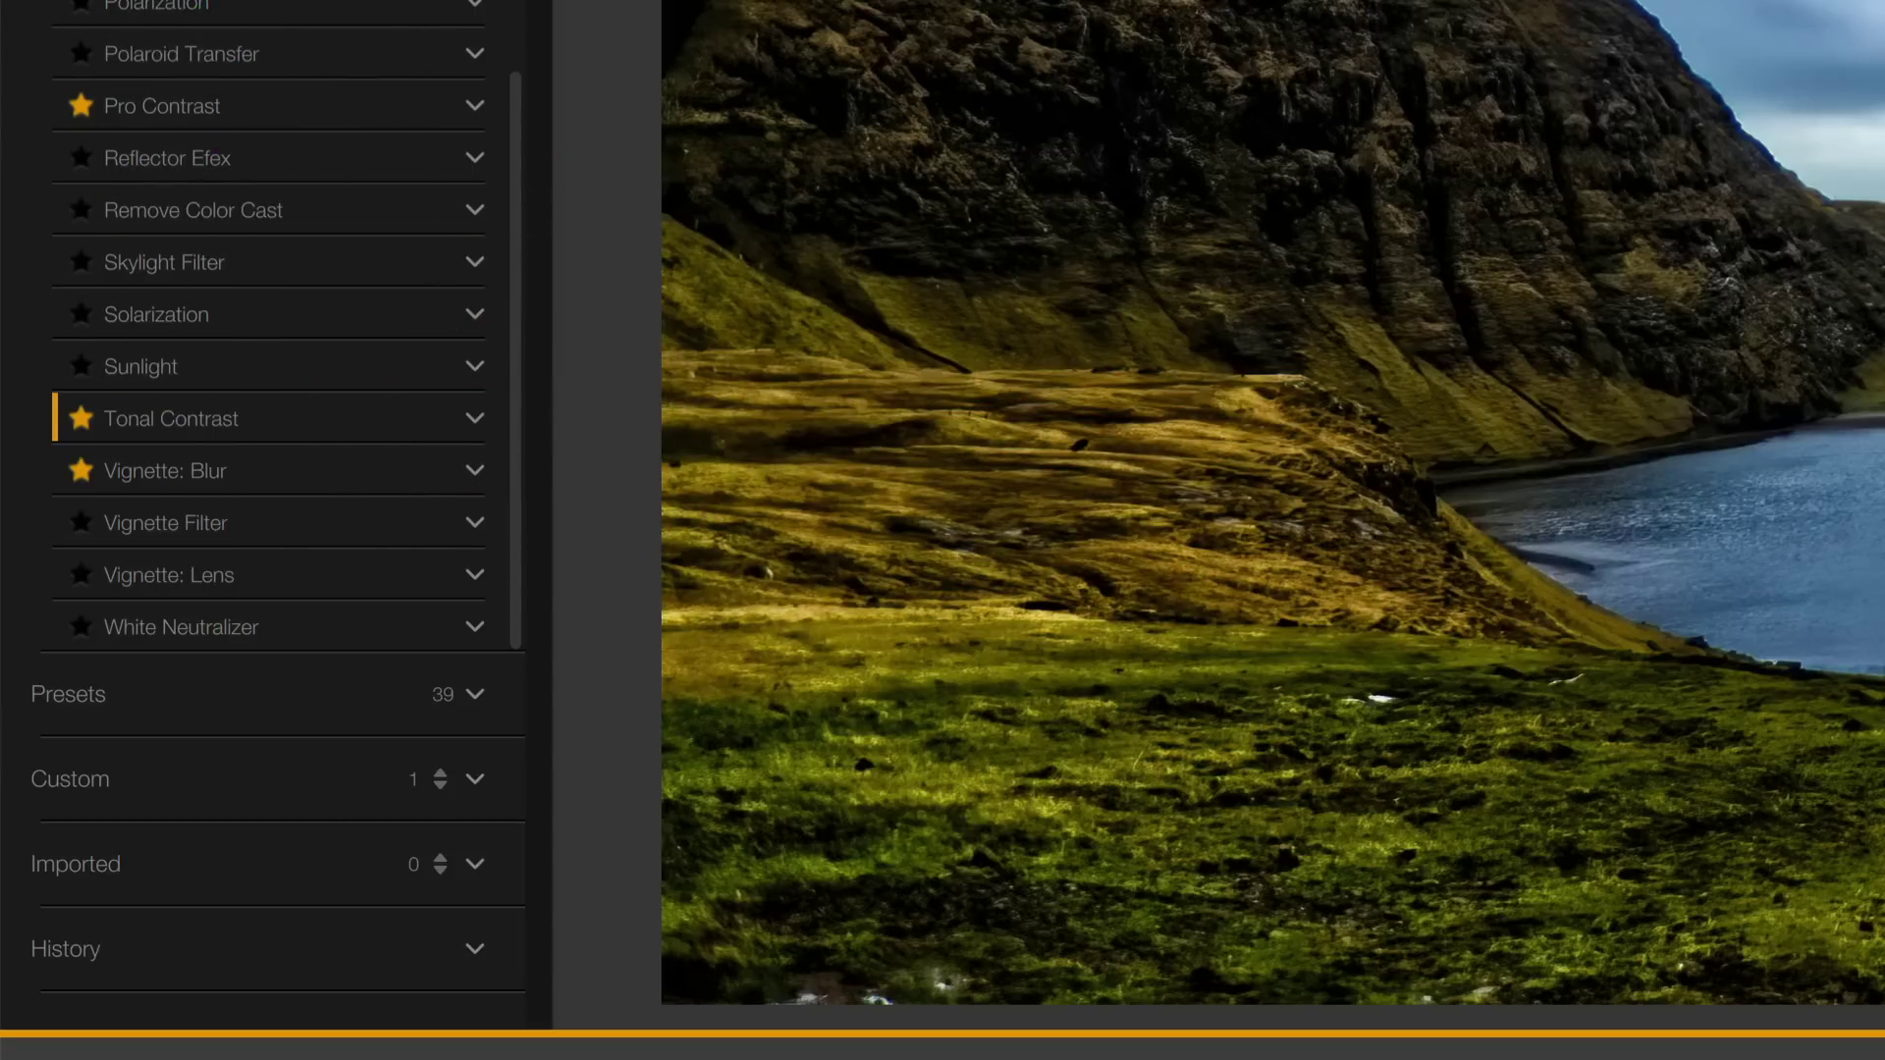
Expand the Tonal Contrast filter's preset variations and look through Default, Strong and High Pass.
{"action": "mouse_move", "coordinate": [433, 421]}
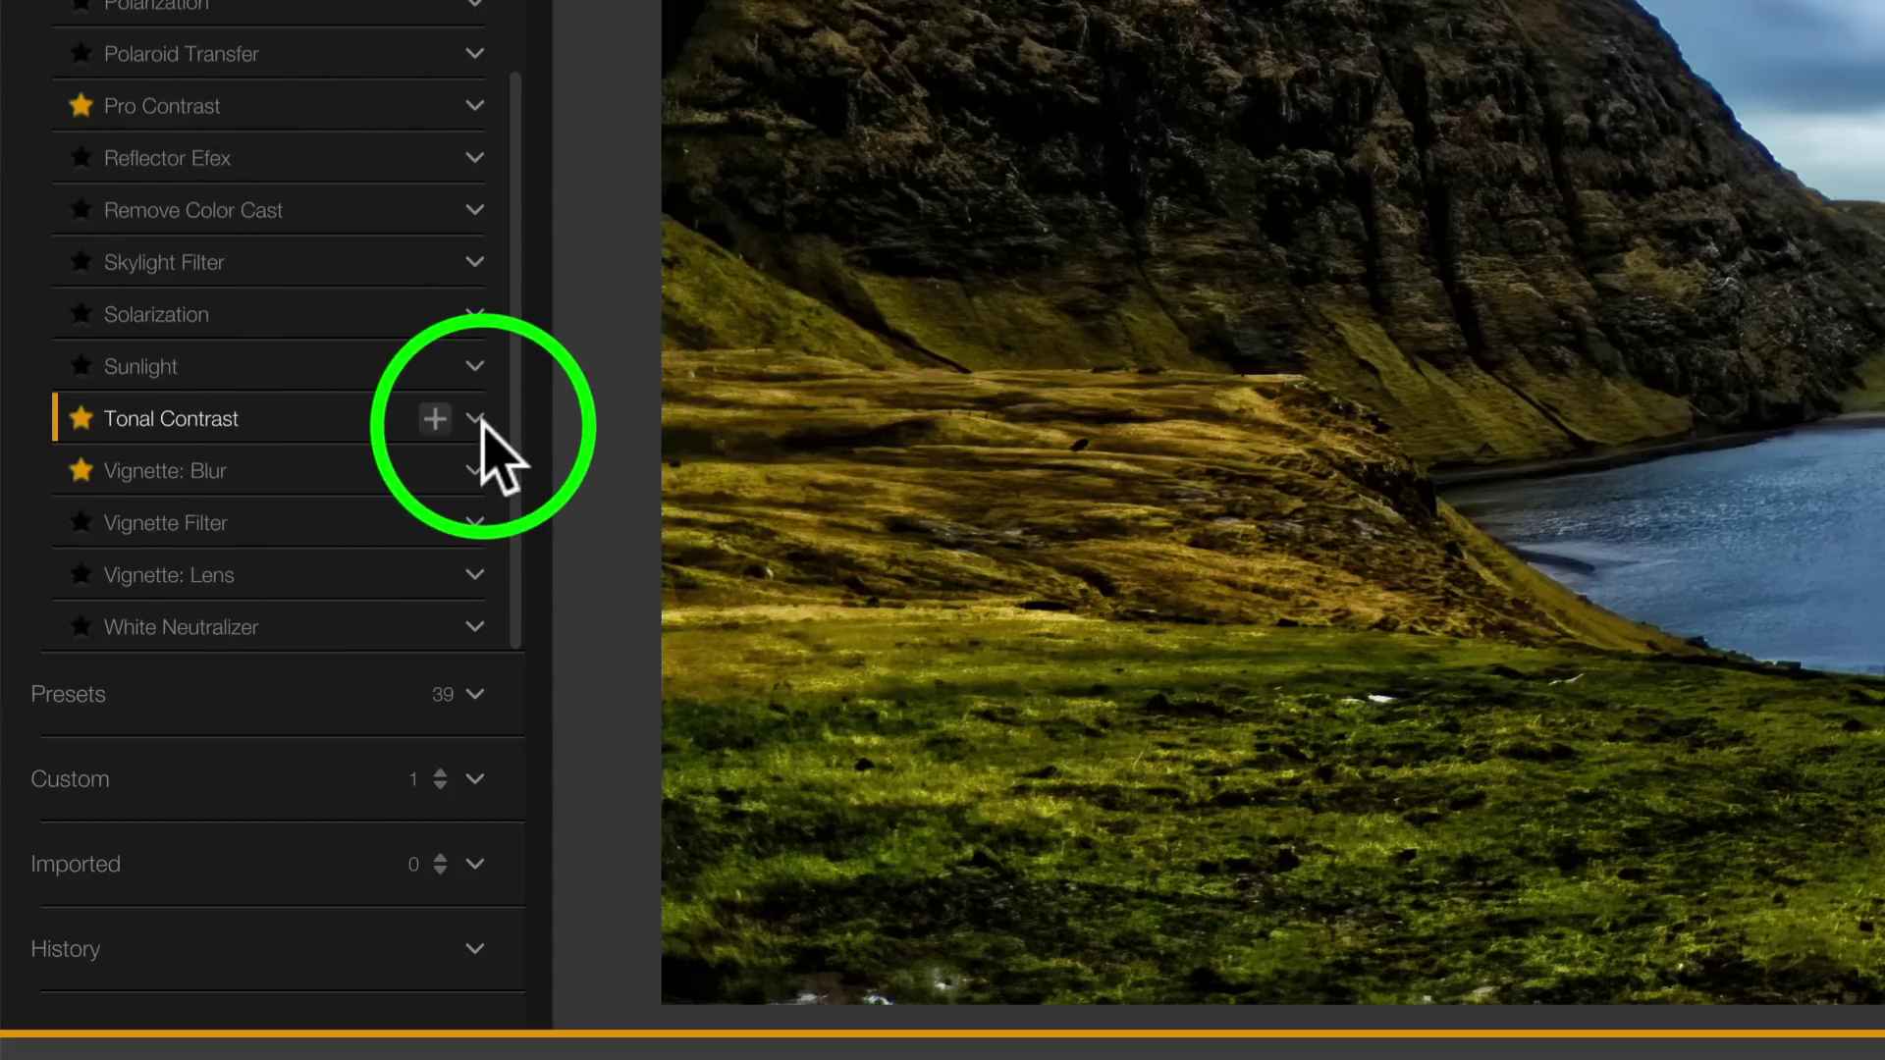
{"action": "left_click", "coordinate": [475, 419]}
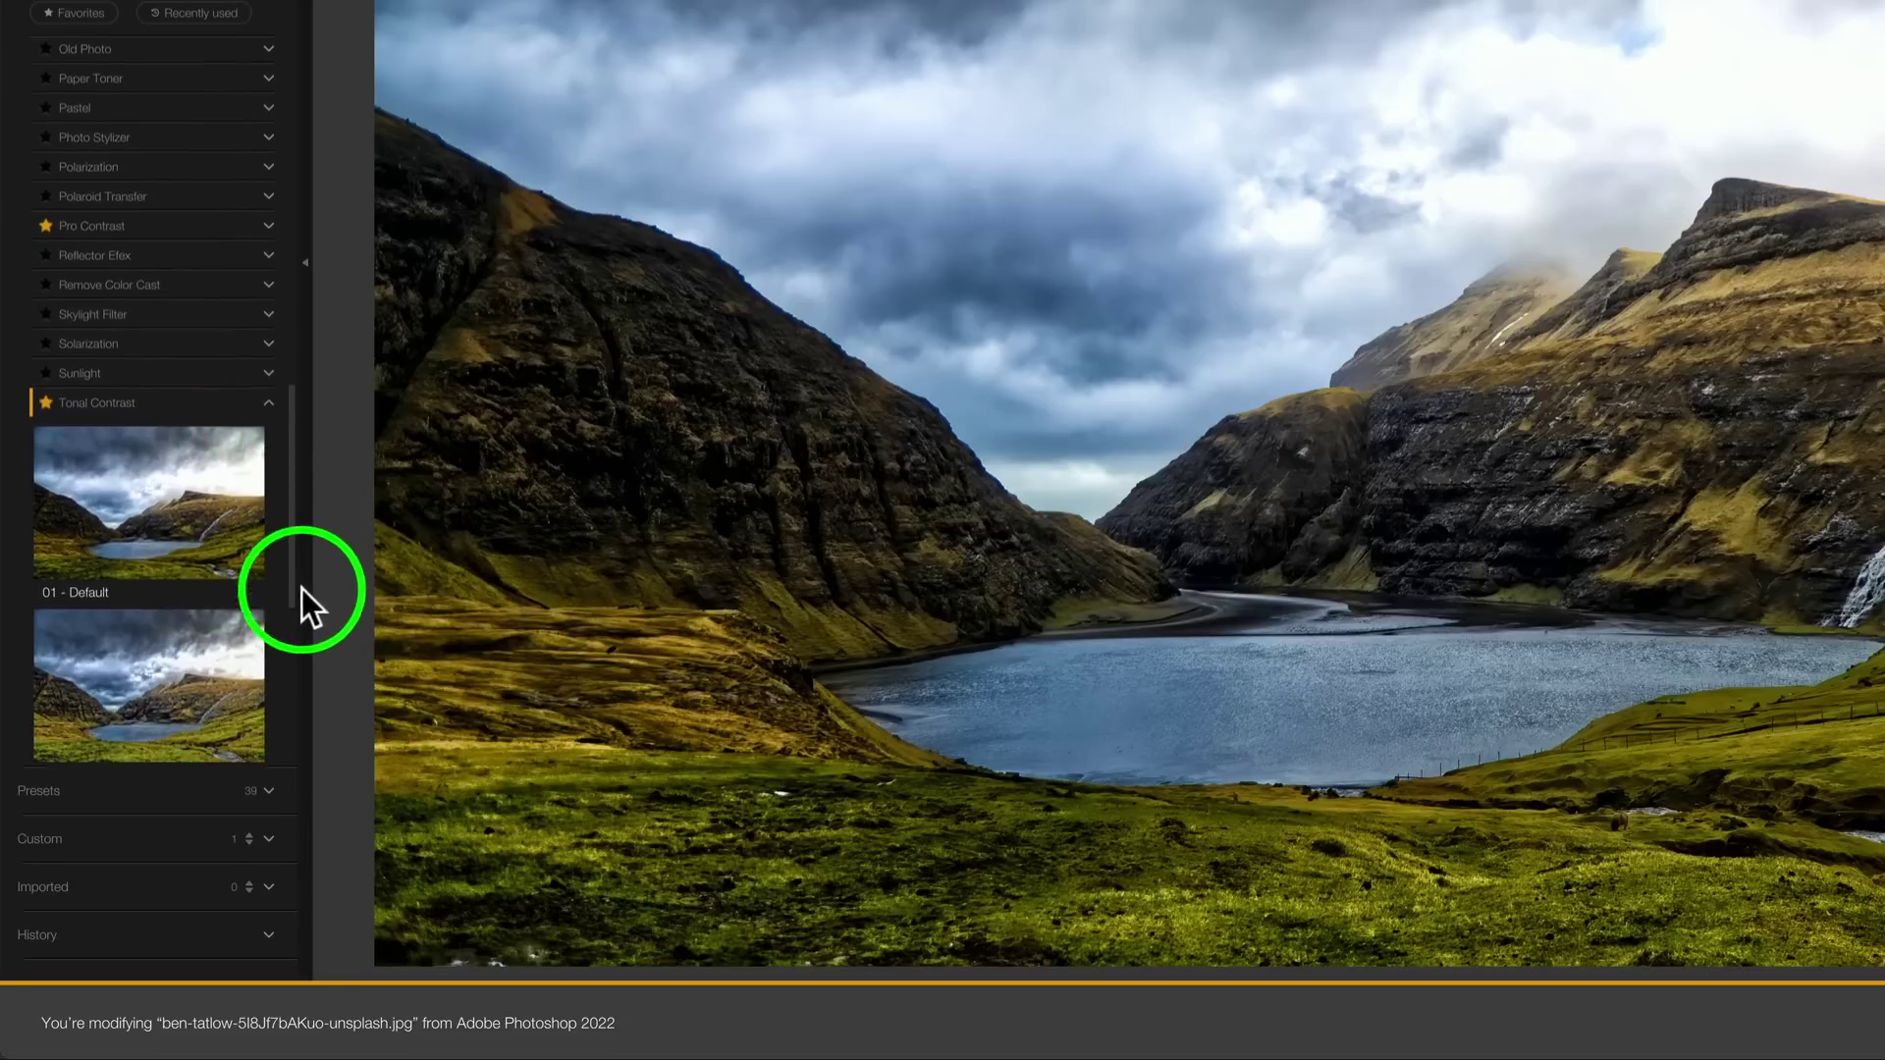
{"action": "left_click_drag", "start_coordinate": [302, 587], "coordinate": [307, 681]}
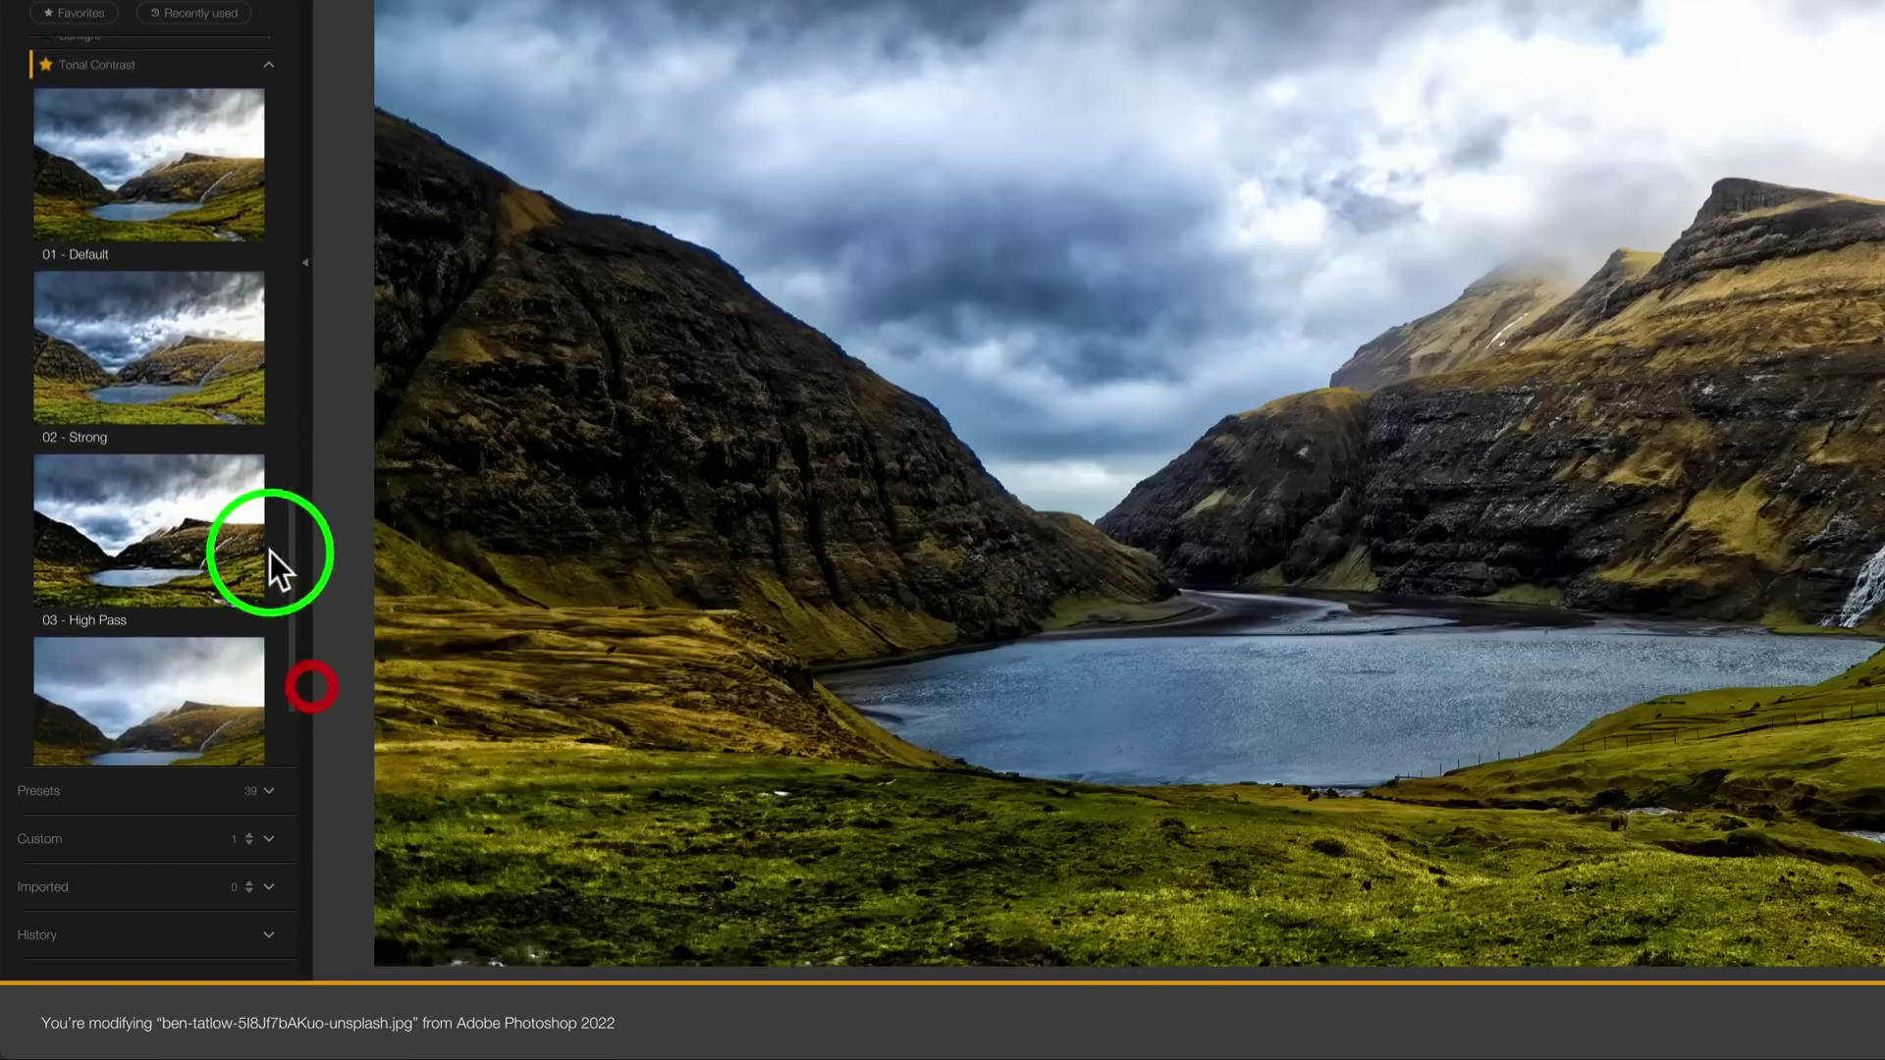
{"action": "left_click", "coordinate": [162, 404]}
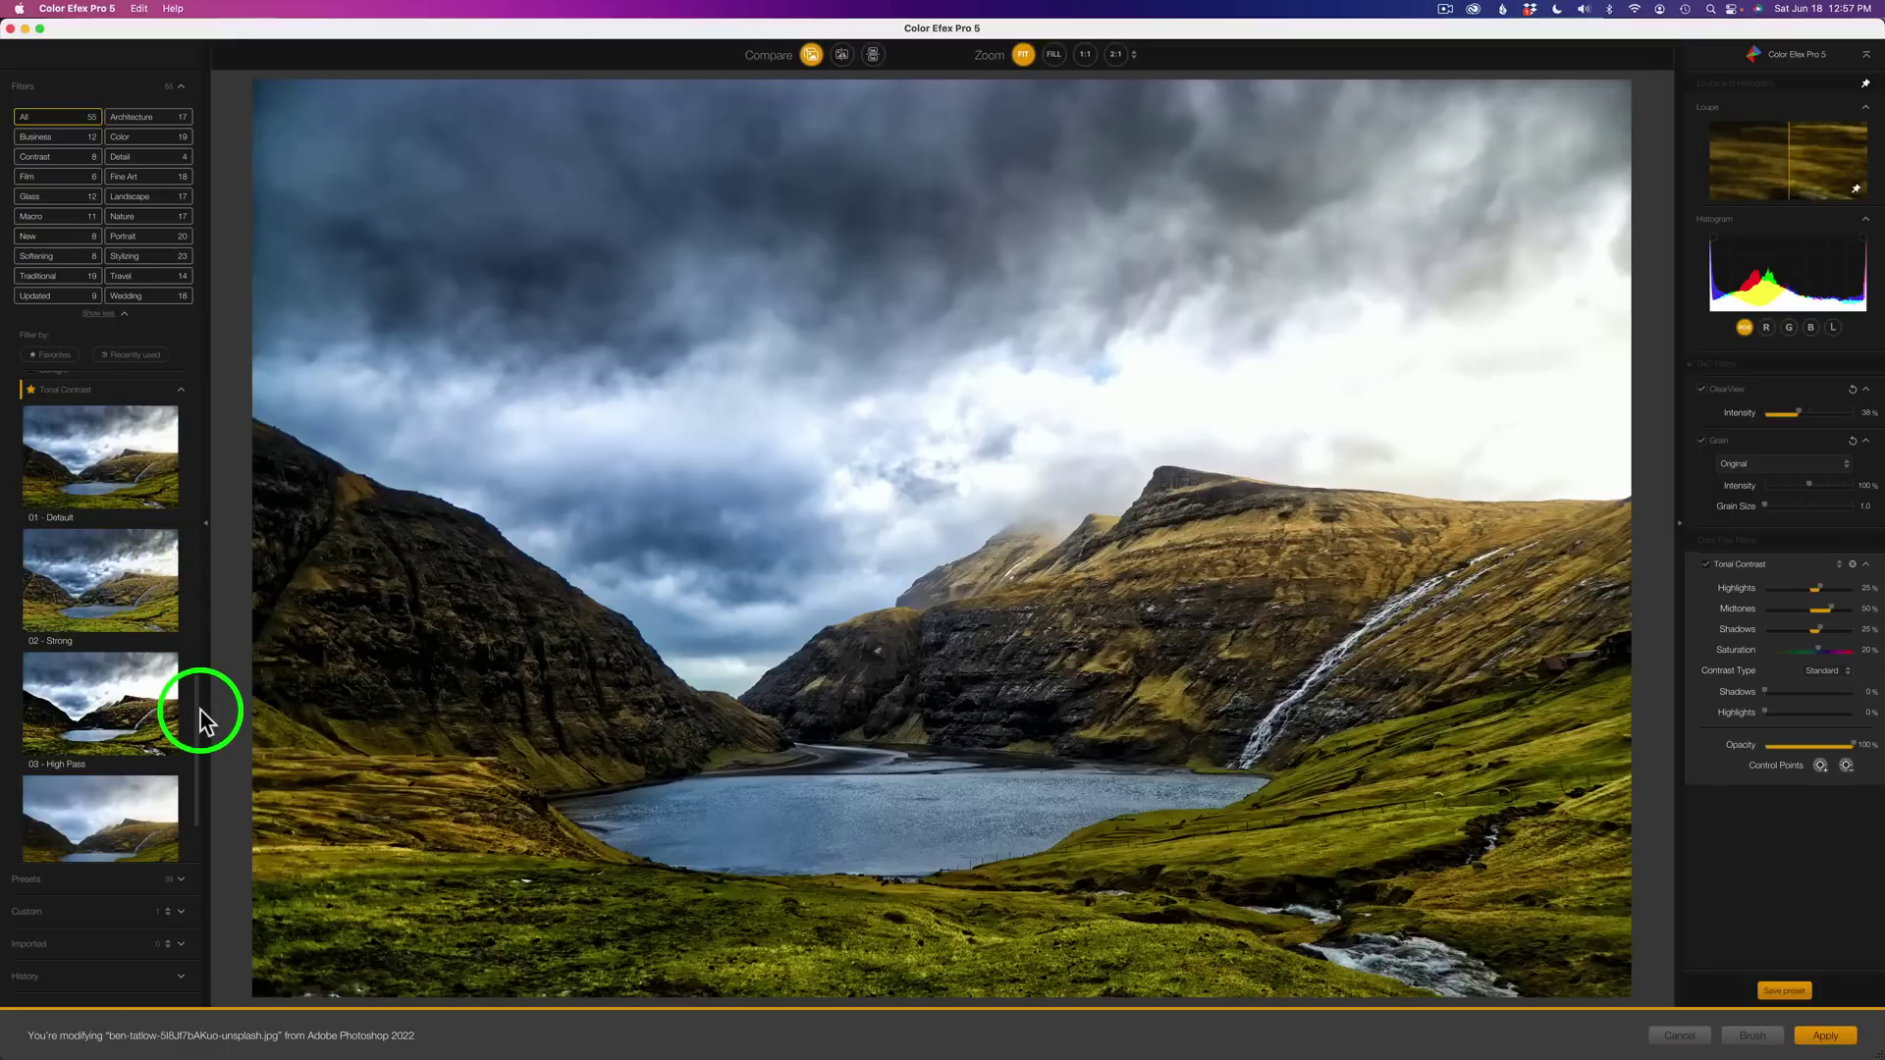
Compare the photo with Tonal Contrast switched off and on, and review its contrast types, leaving Standard selected.
{"action": "scroll", "coordinate": [198, 710], "scroll_direction": "down", "scroll_amount": 2}
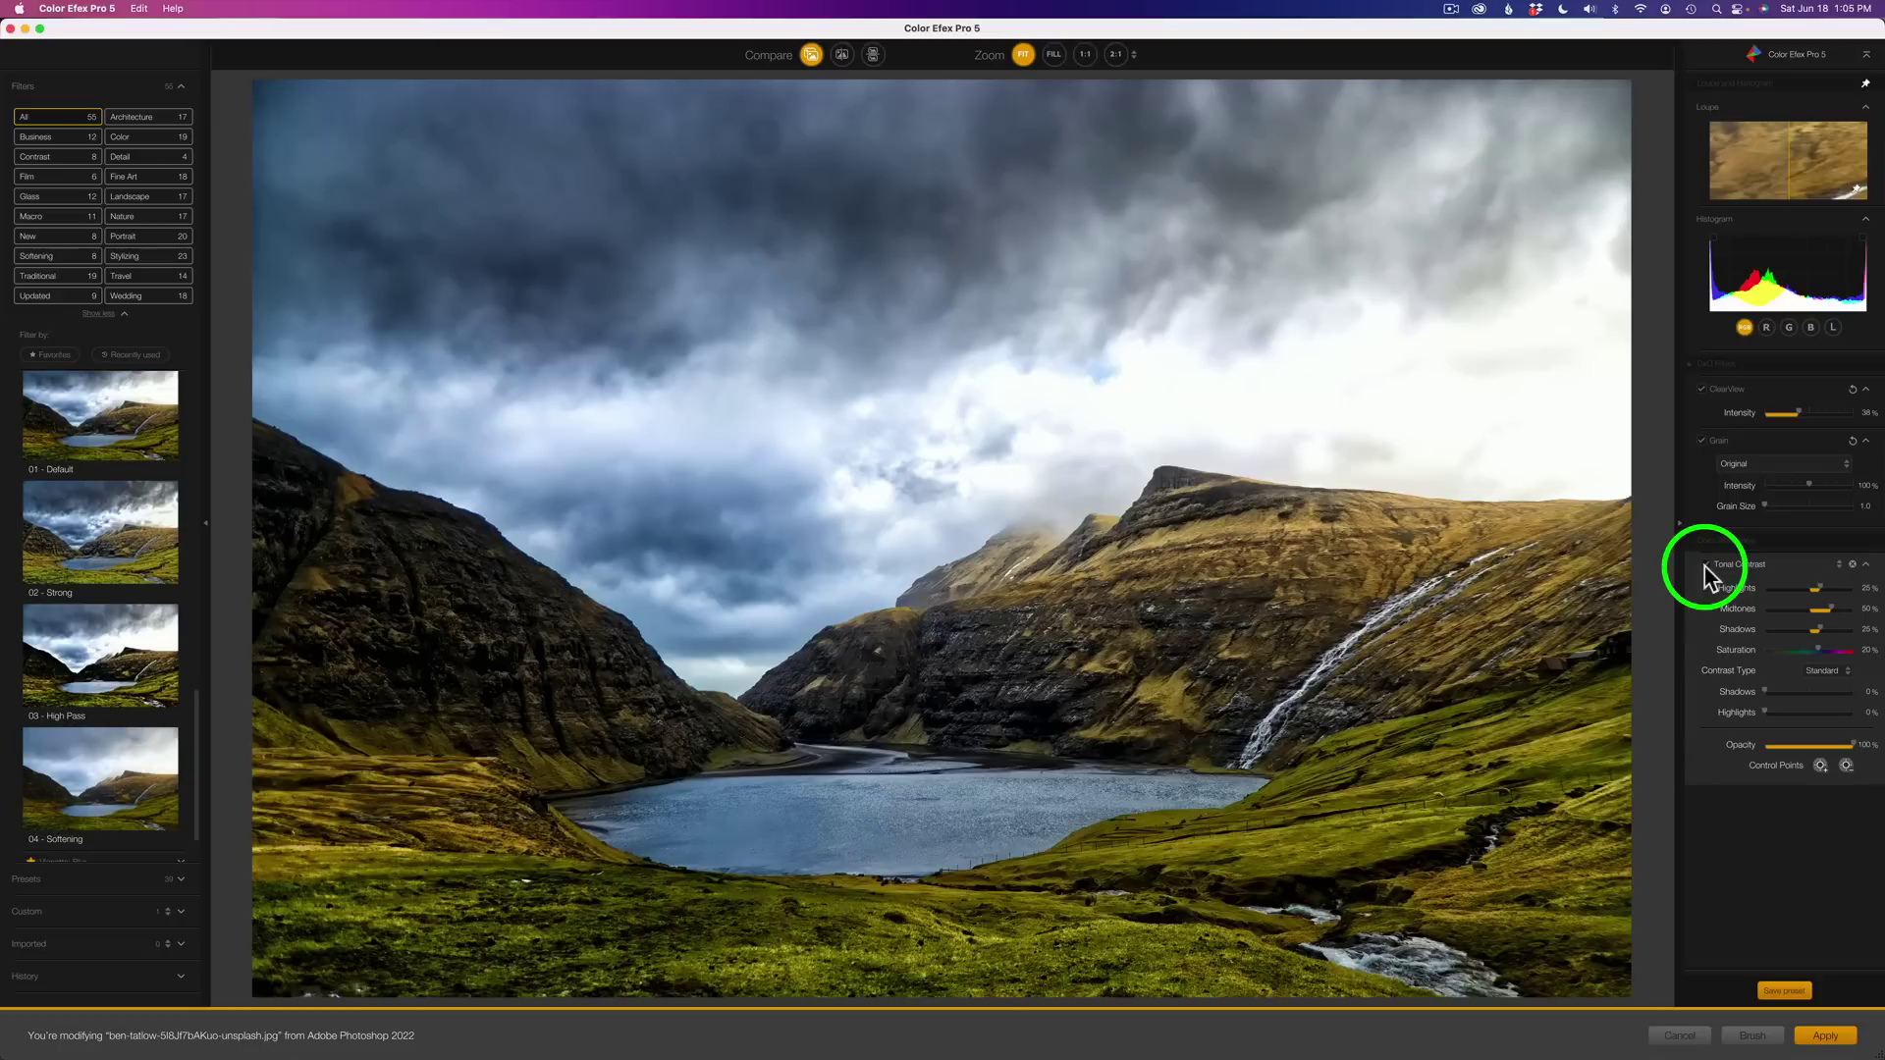
{"action": "left_click", "coordinate": [1706, 564]}
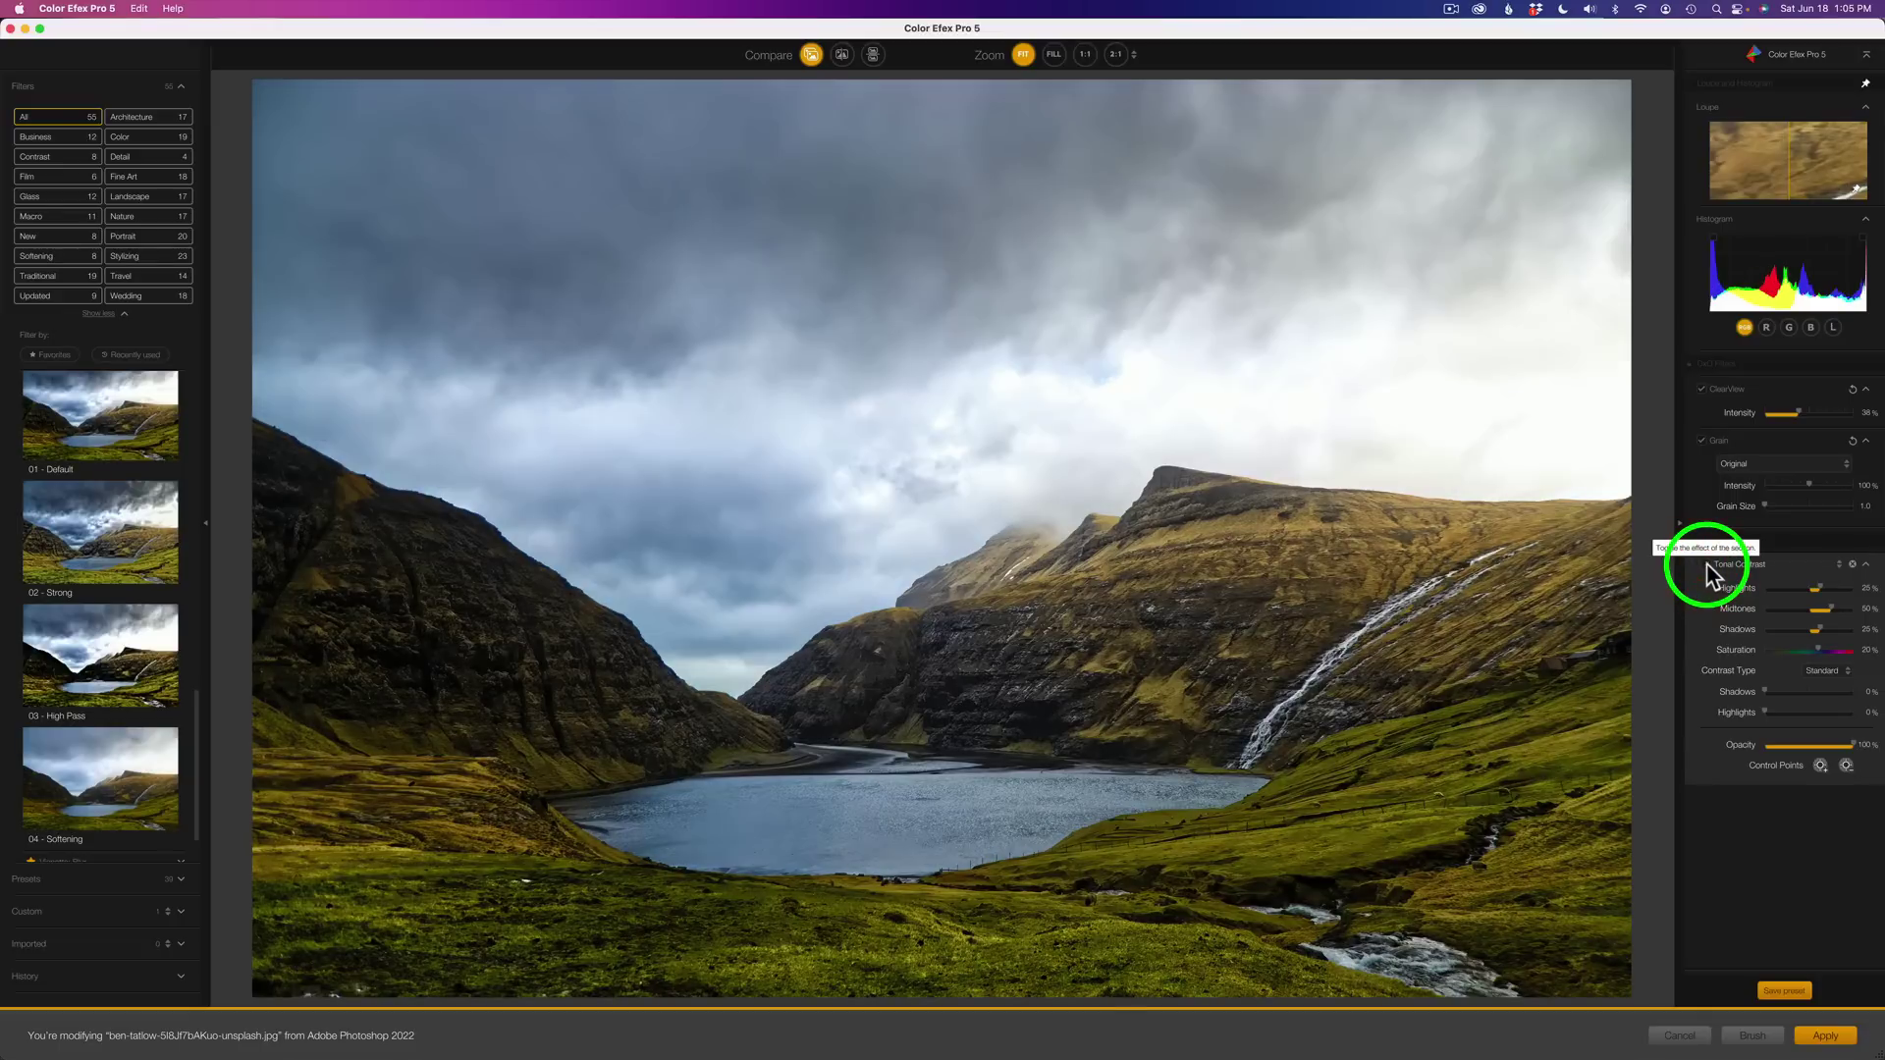
{"action": "left_click", "coordinate": [1706, 563]}
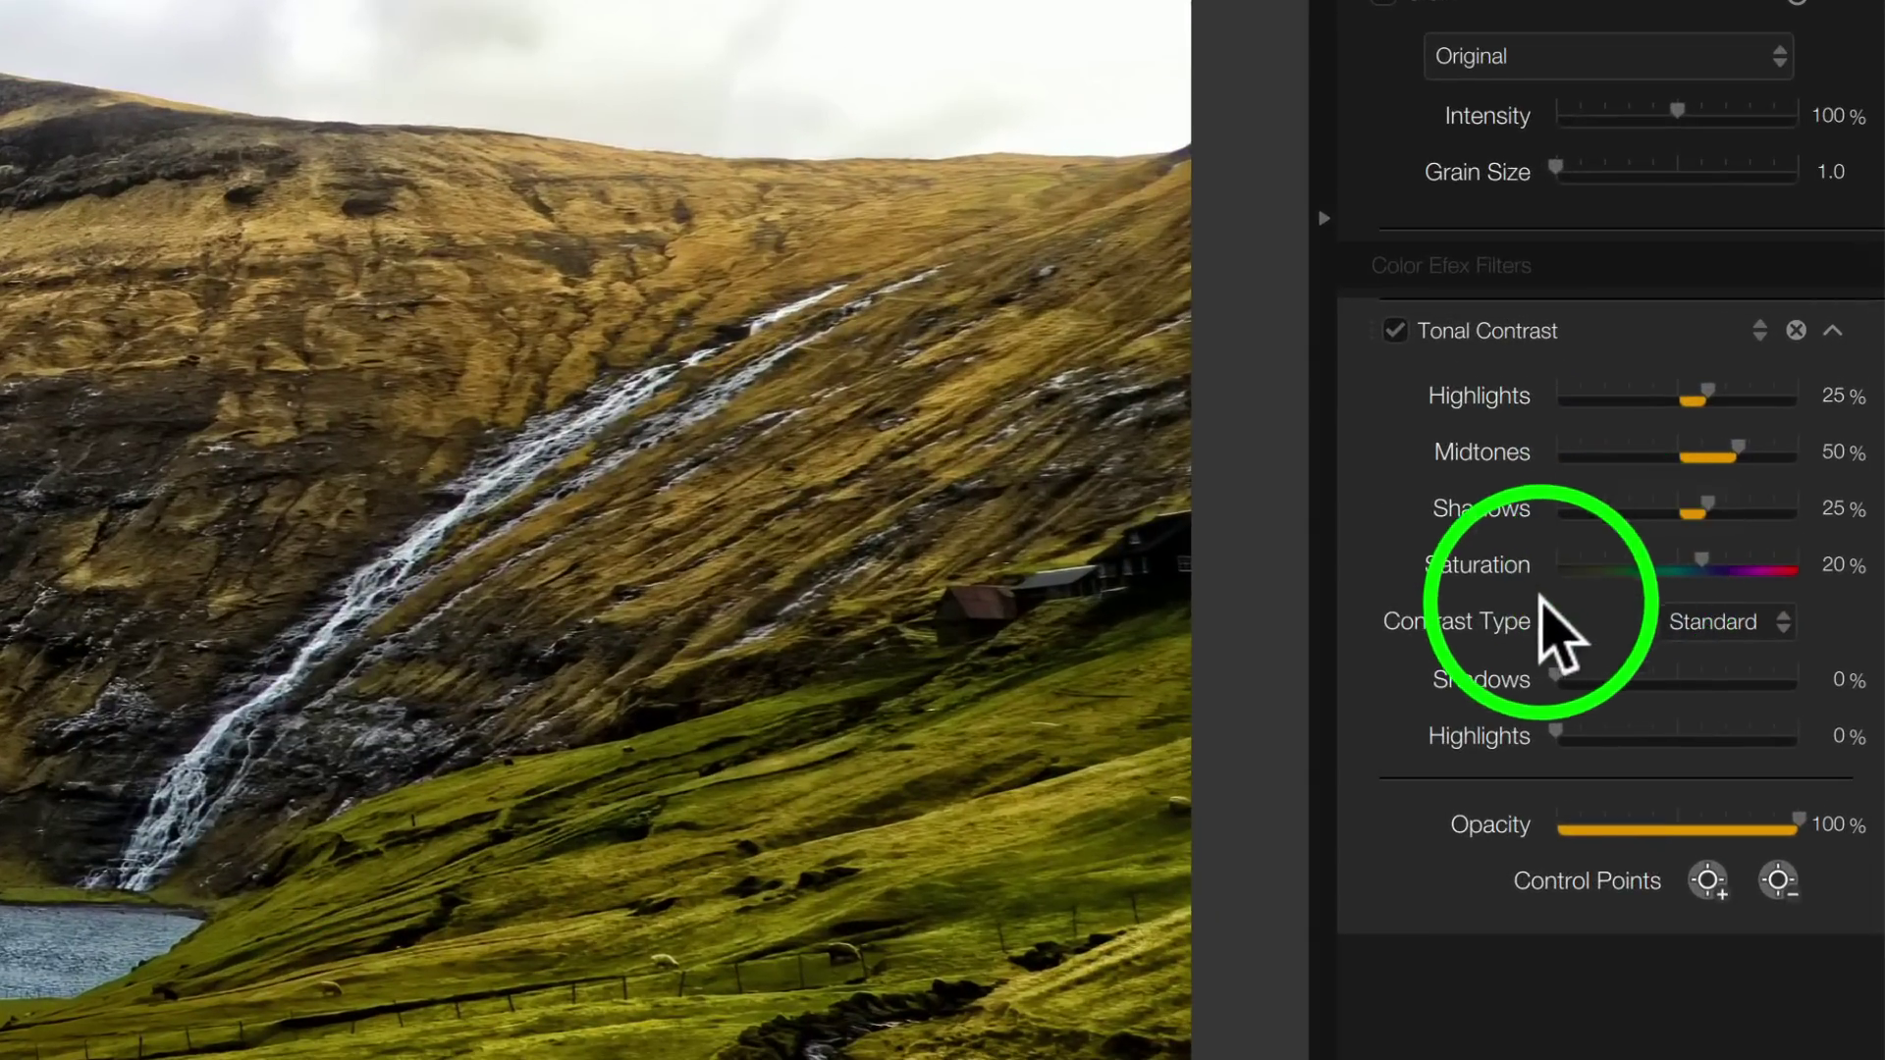
{"action": "left_click", "coordinate": [1785, 622]}
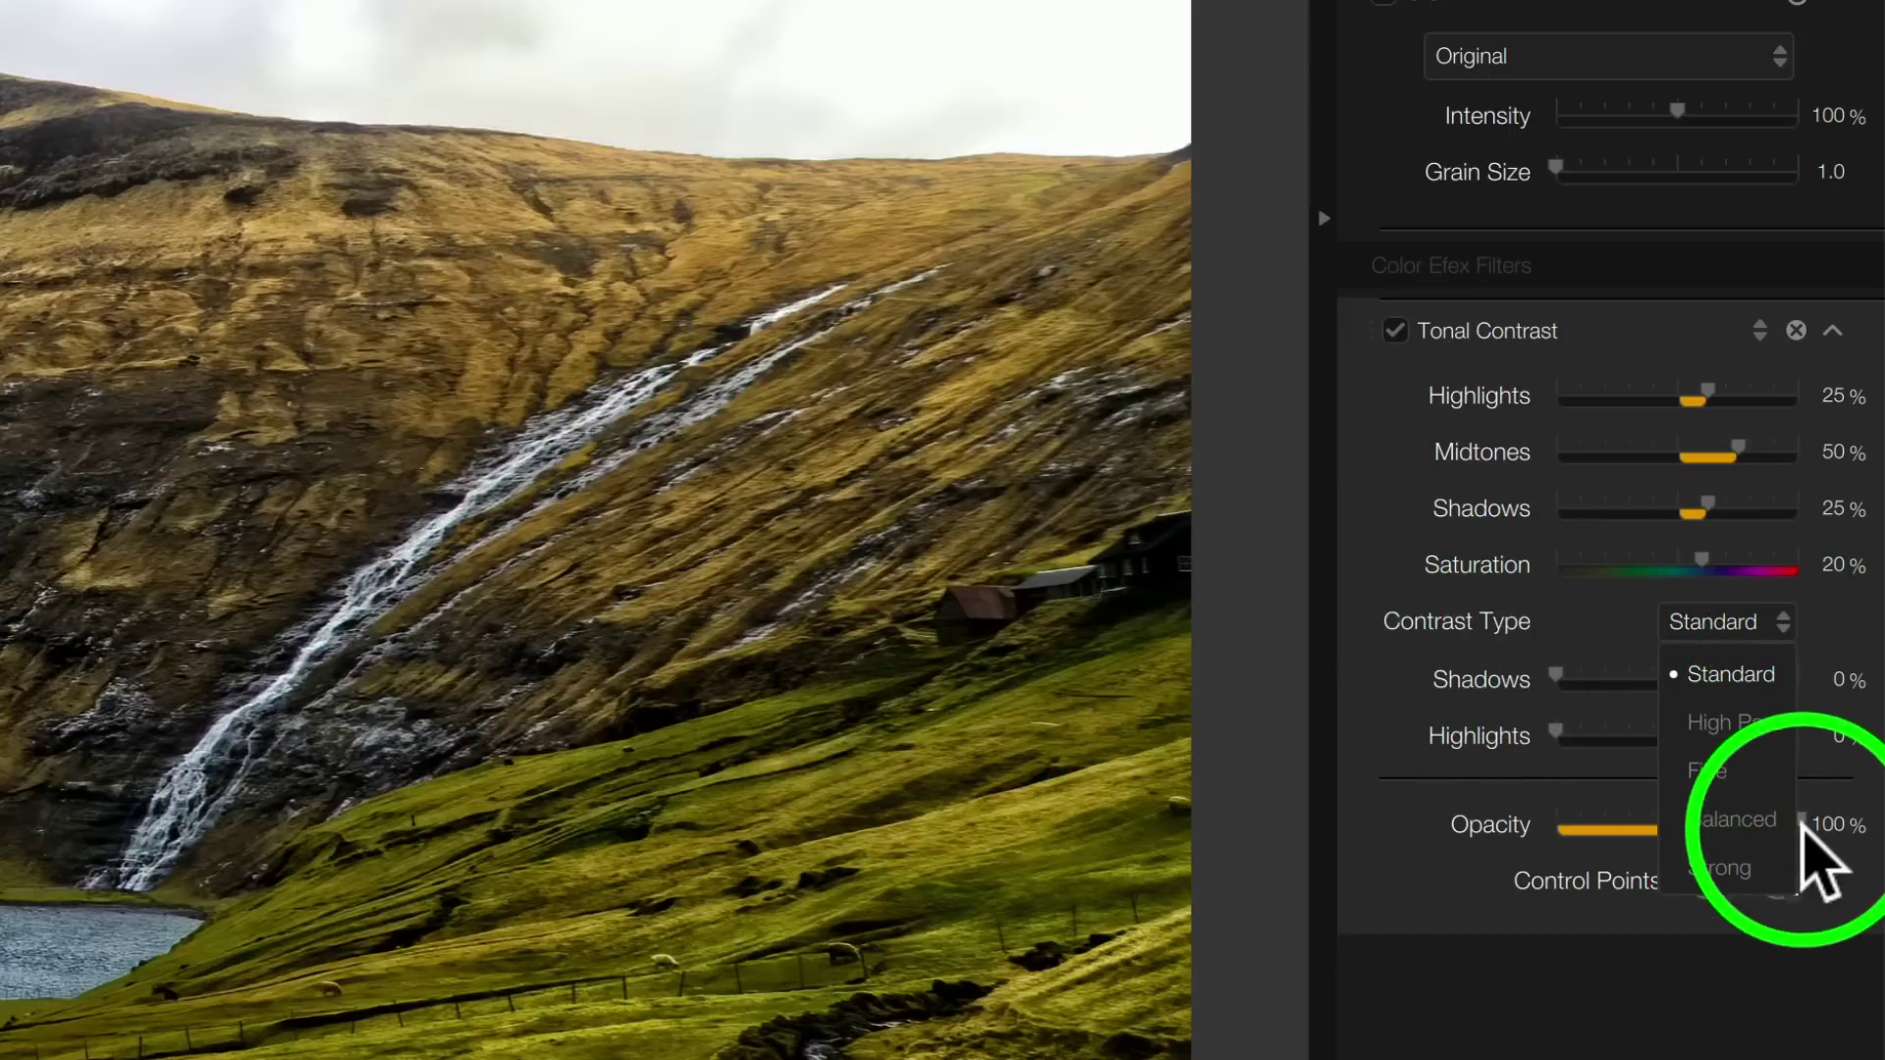
{"action": "left_click", "coordinate": [1840, 617]}
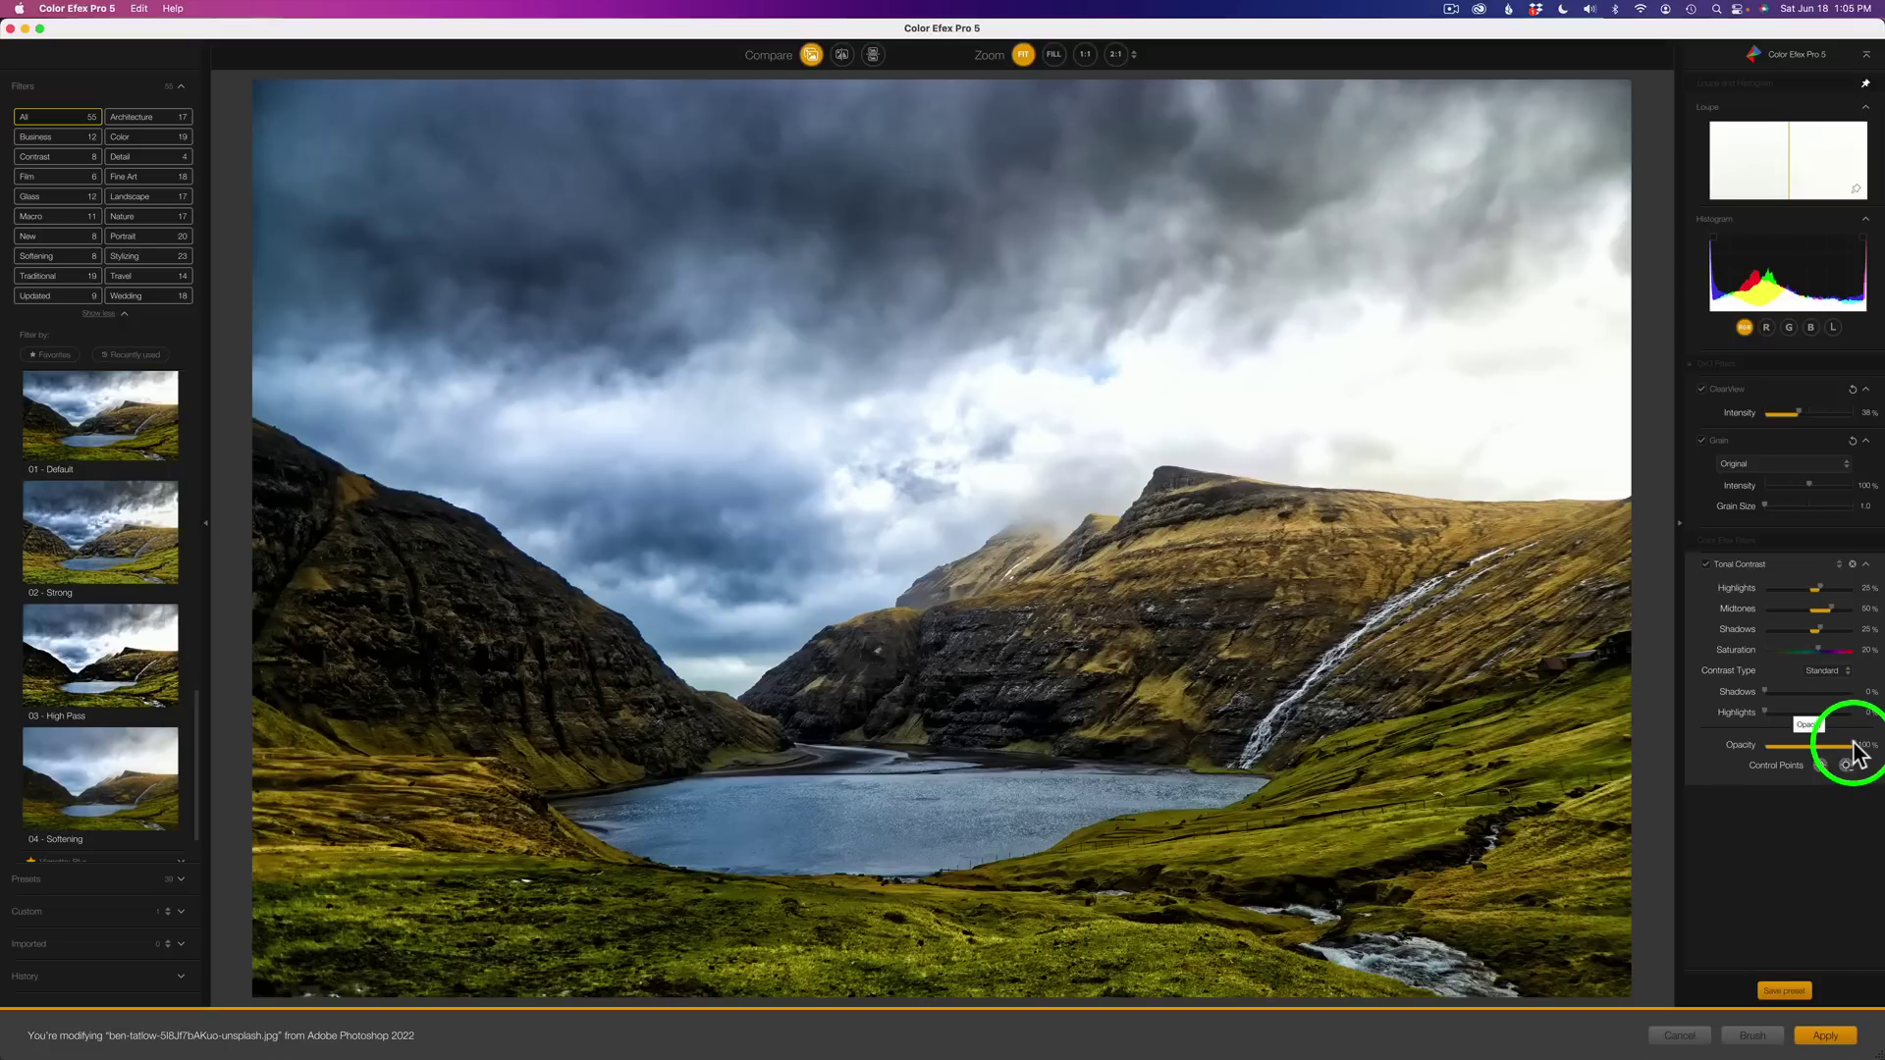
Try a slightly lower opacity for the Tonal Contrast filter and return it to 100%.
{"action": "left_click_drag", "start_coordinate": [1848, 746], "coordinate": [1832, 744]}
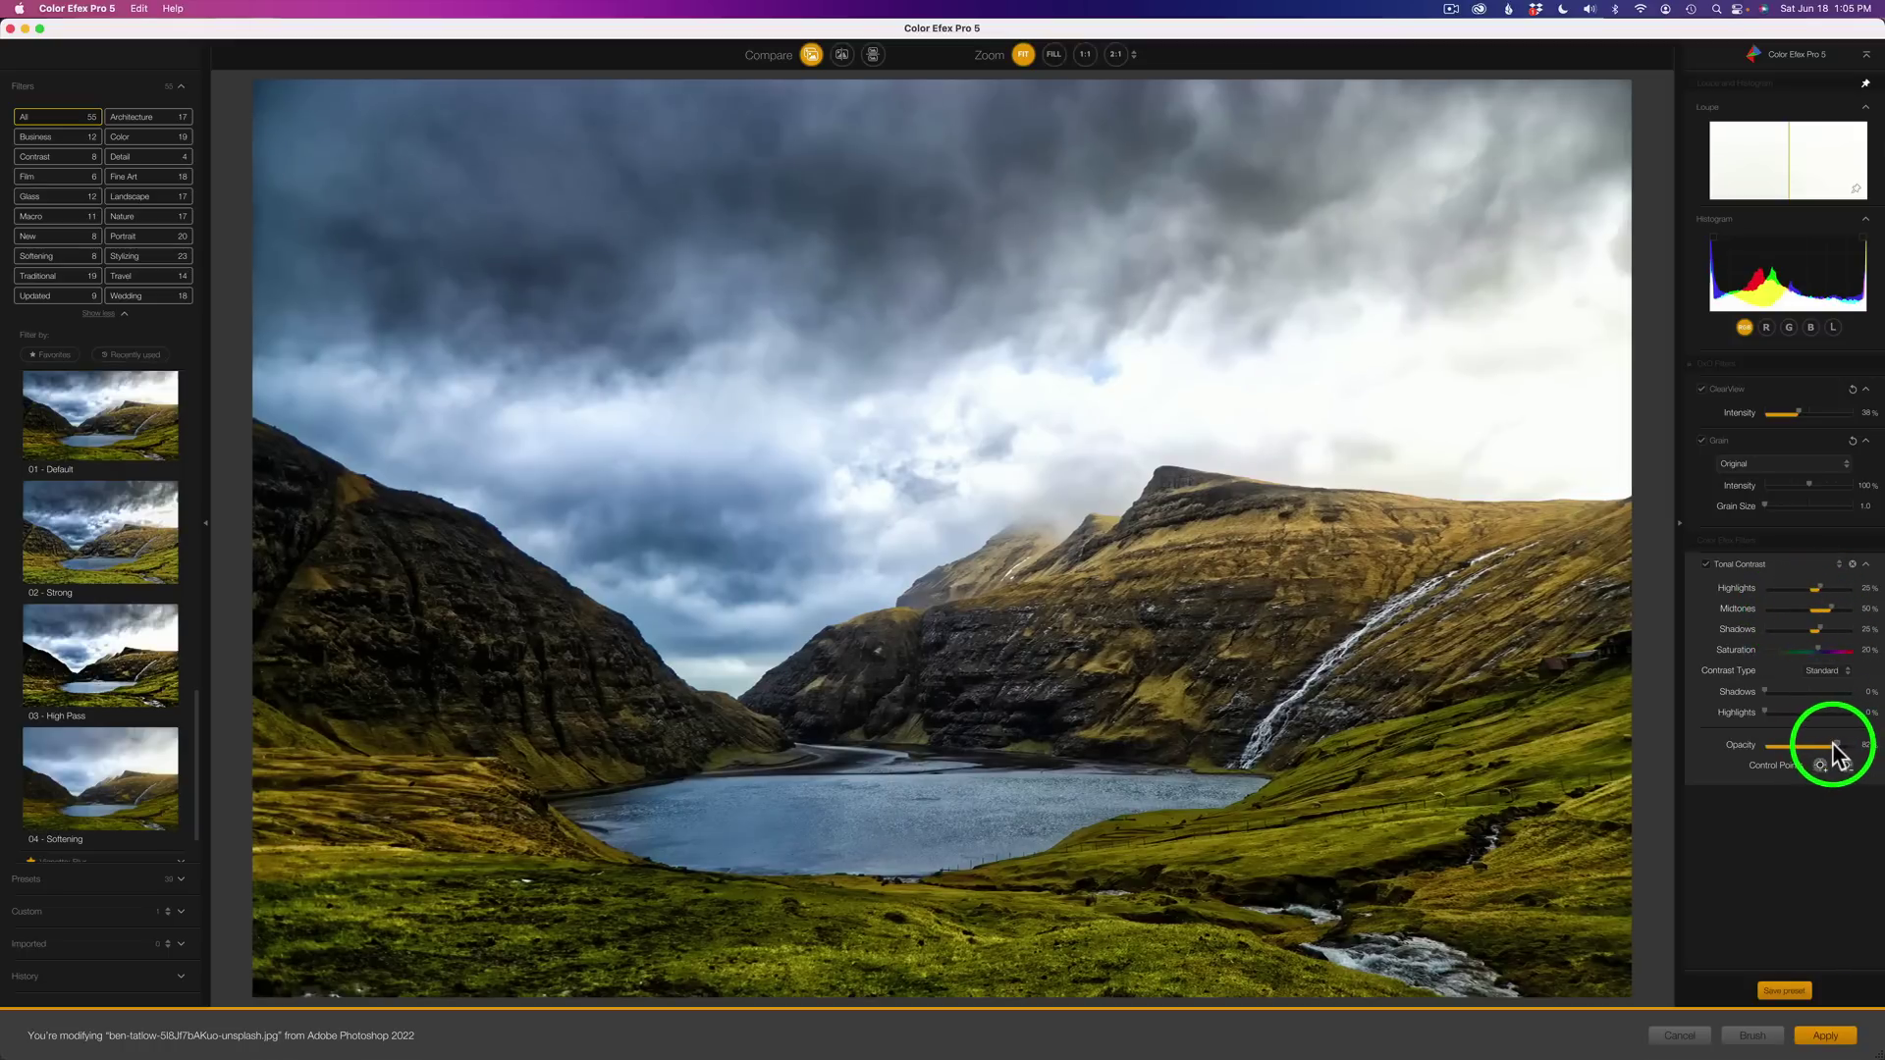
{"action": "left_click_drag", "start_coordinate": [1826, 748], "coordinate": [1862, 748]}
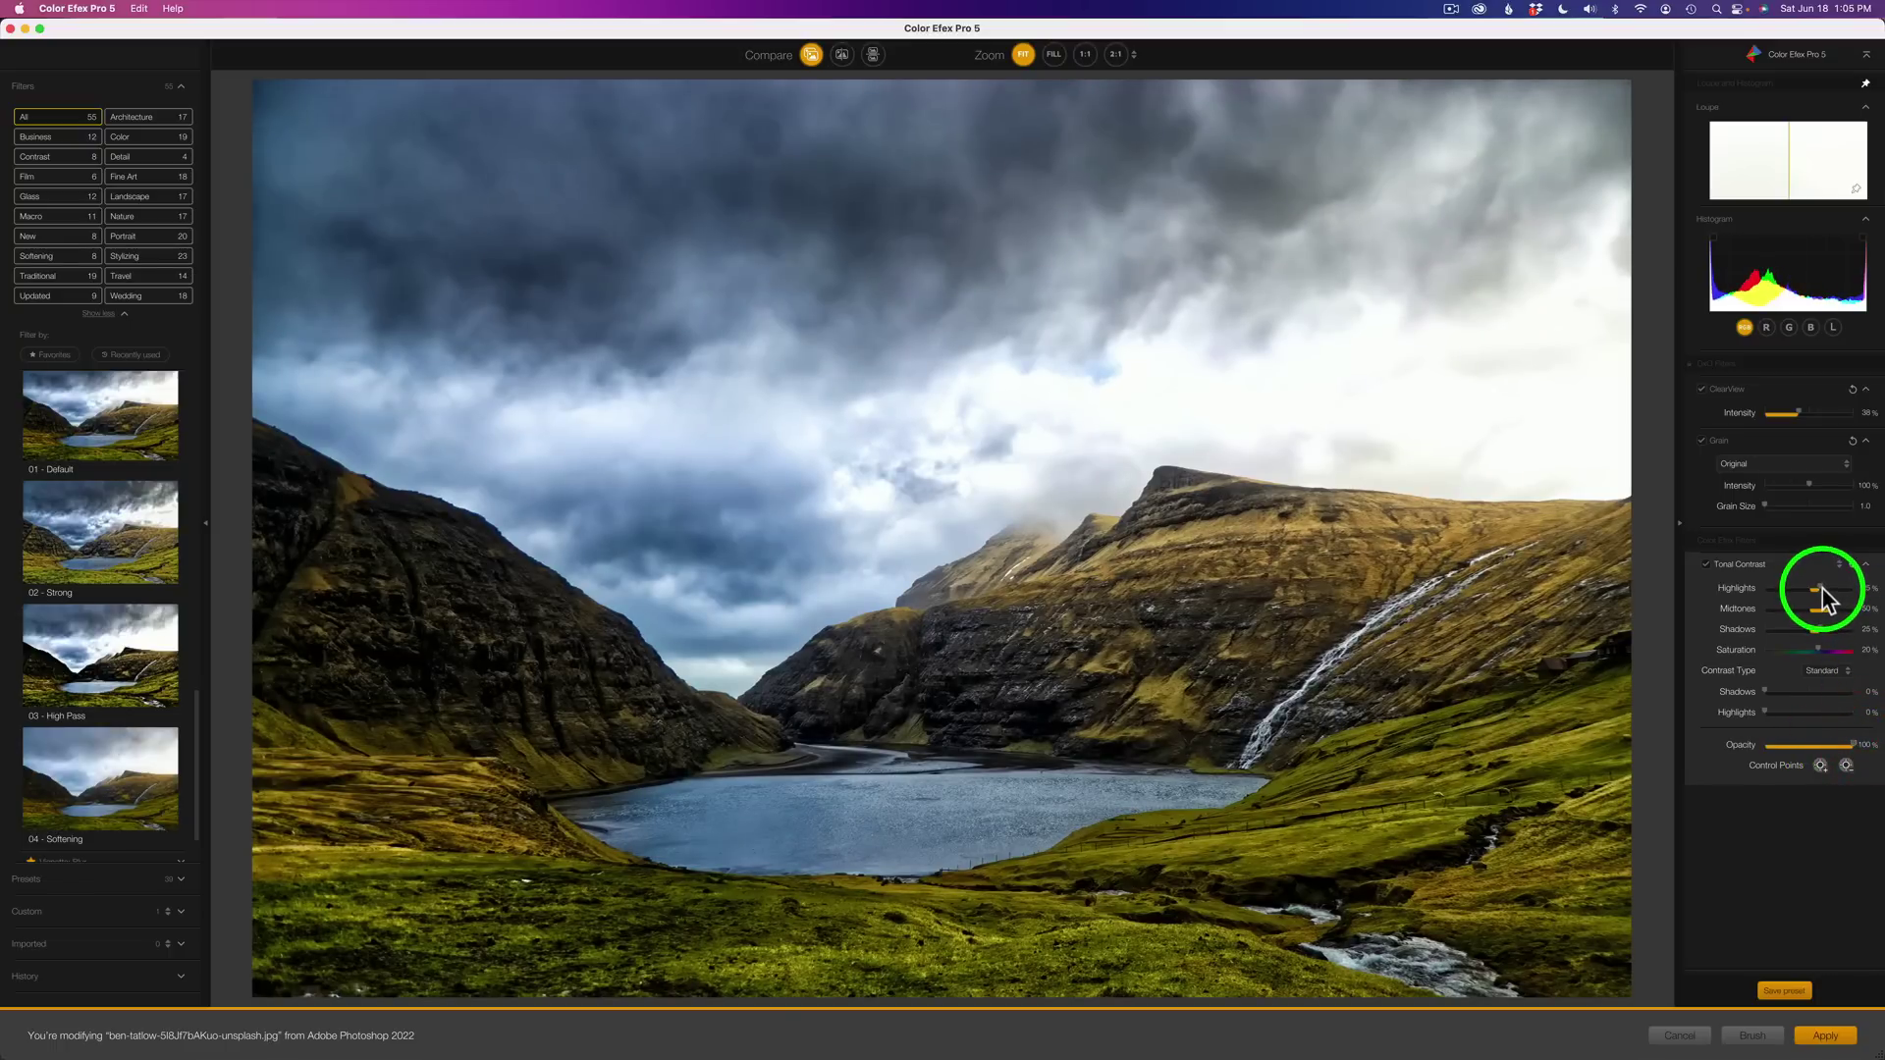
{"action": "left_click_drag", "start_coordinate": [1826, 605], "coordinate": [1826, 614]}
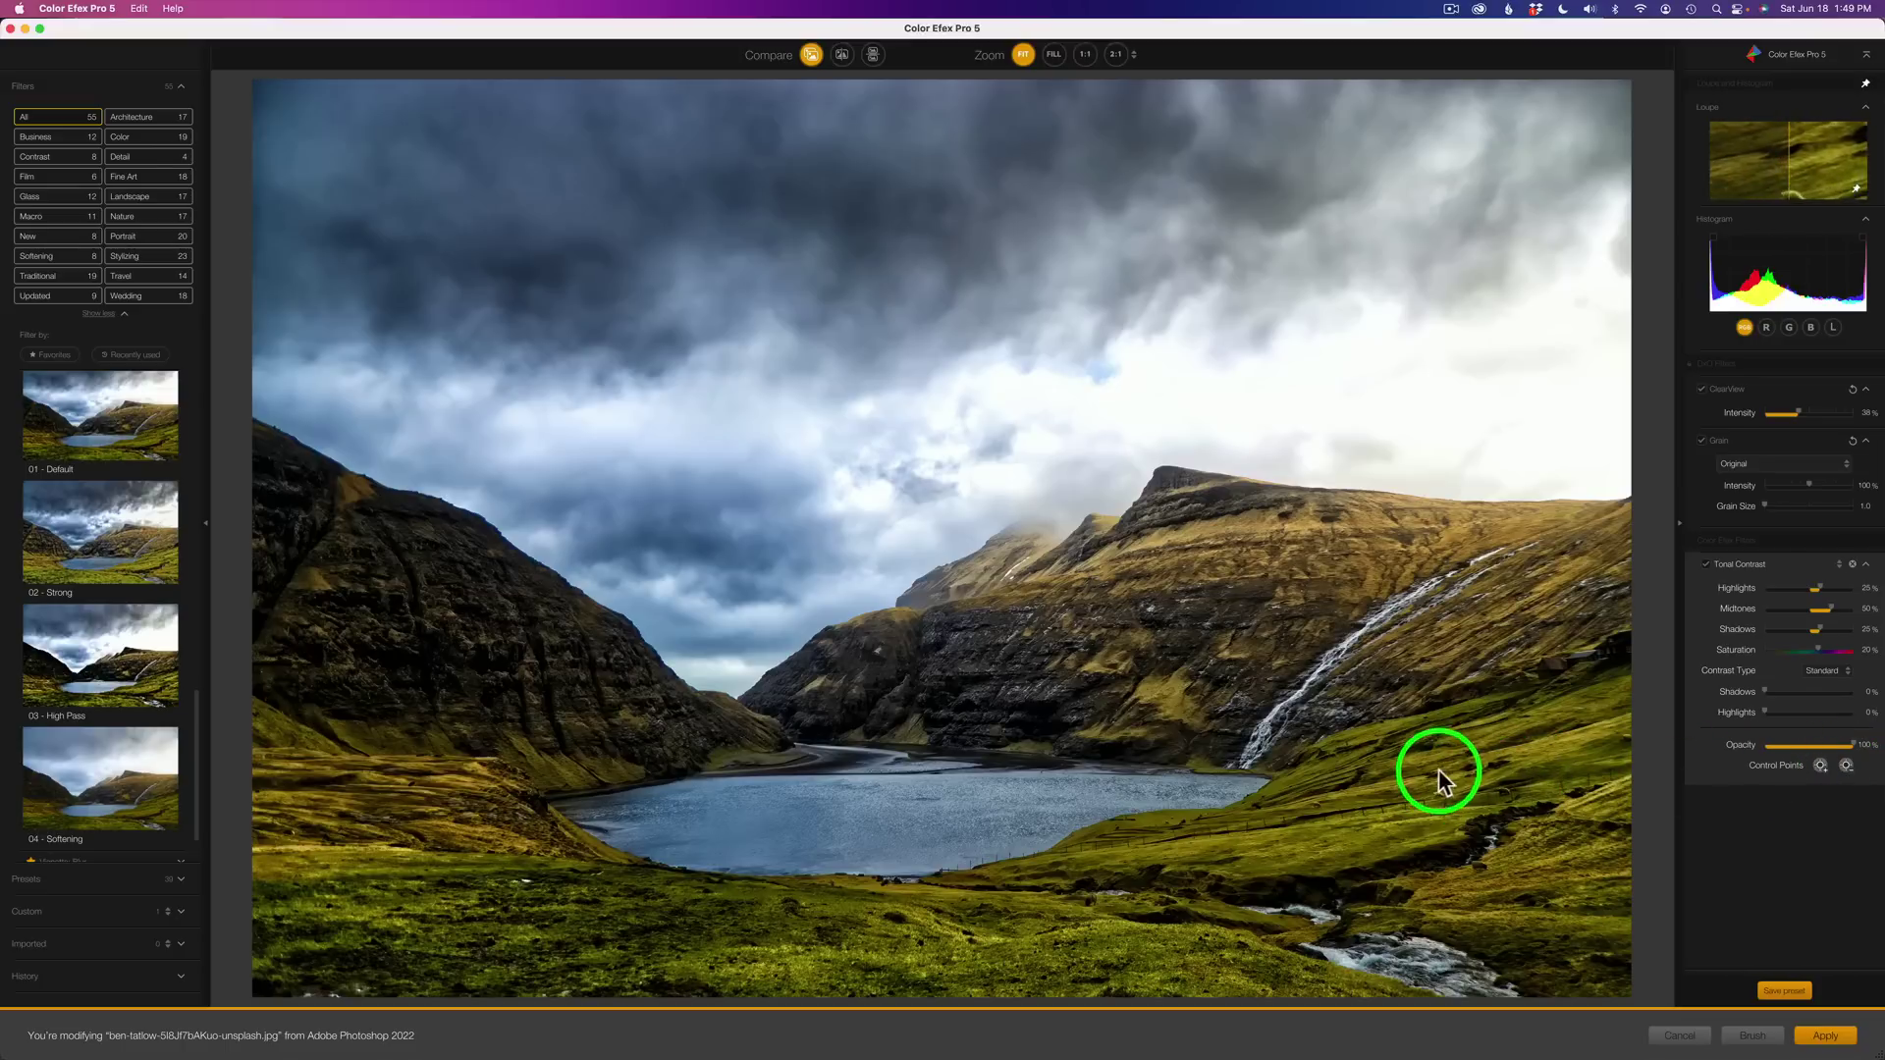
Add a Tonal Contrast control point on the green slope right of the lake and enlarge its radius to reach the mountain ridge.
{"action": "left_click", "coordinate": [1820, 763]}
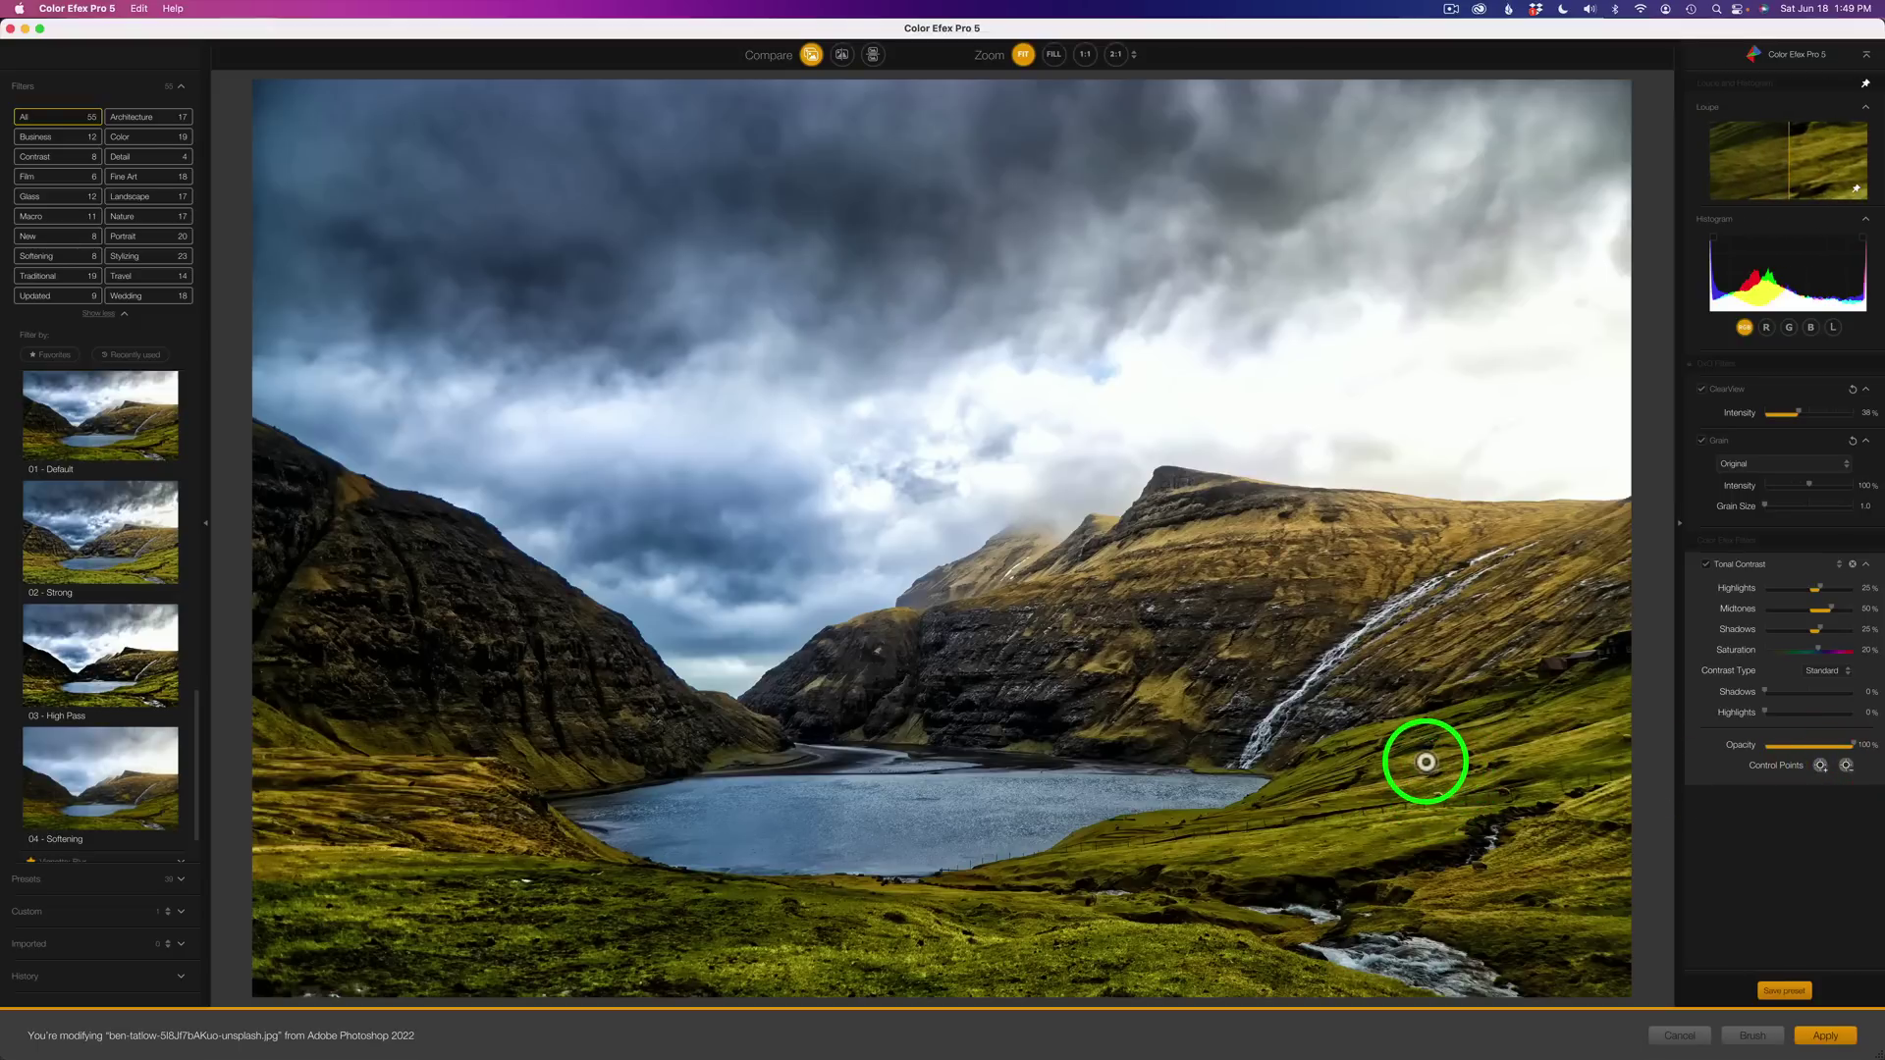
{"action": "left_click", "coordinate": [1425, 761]}
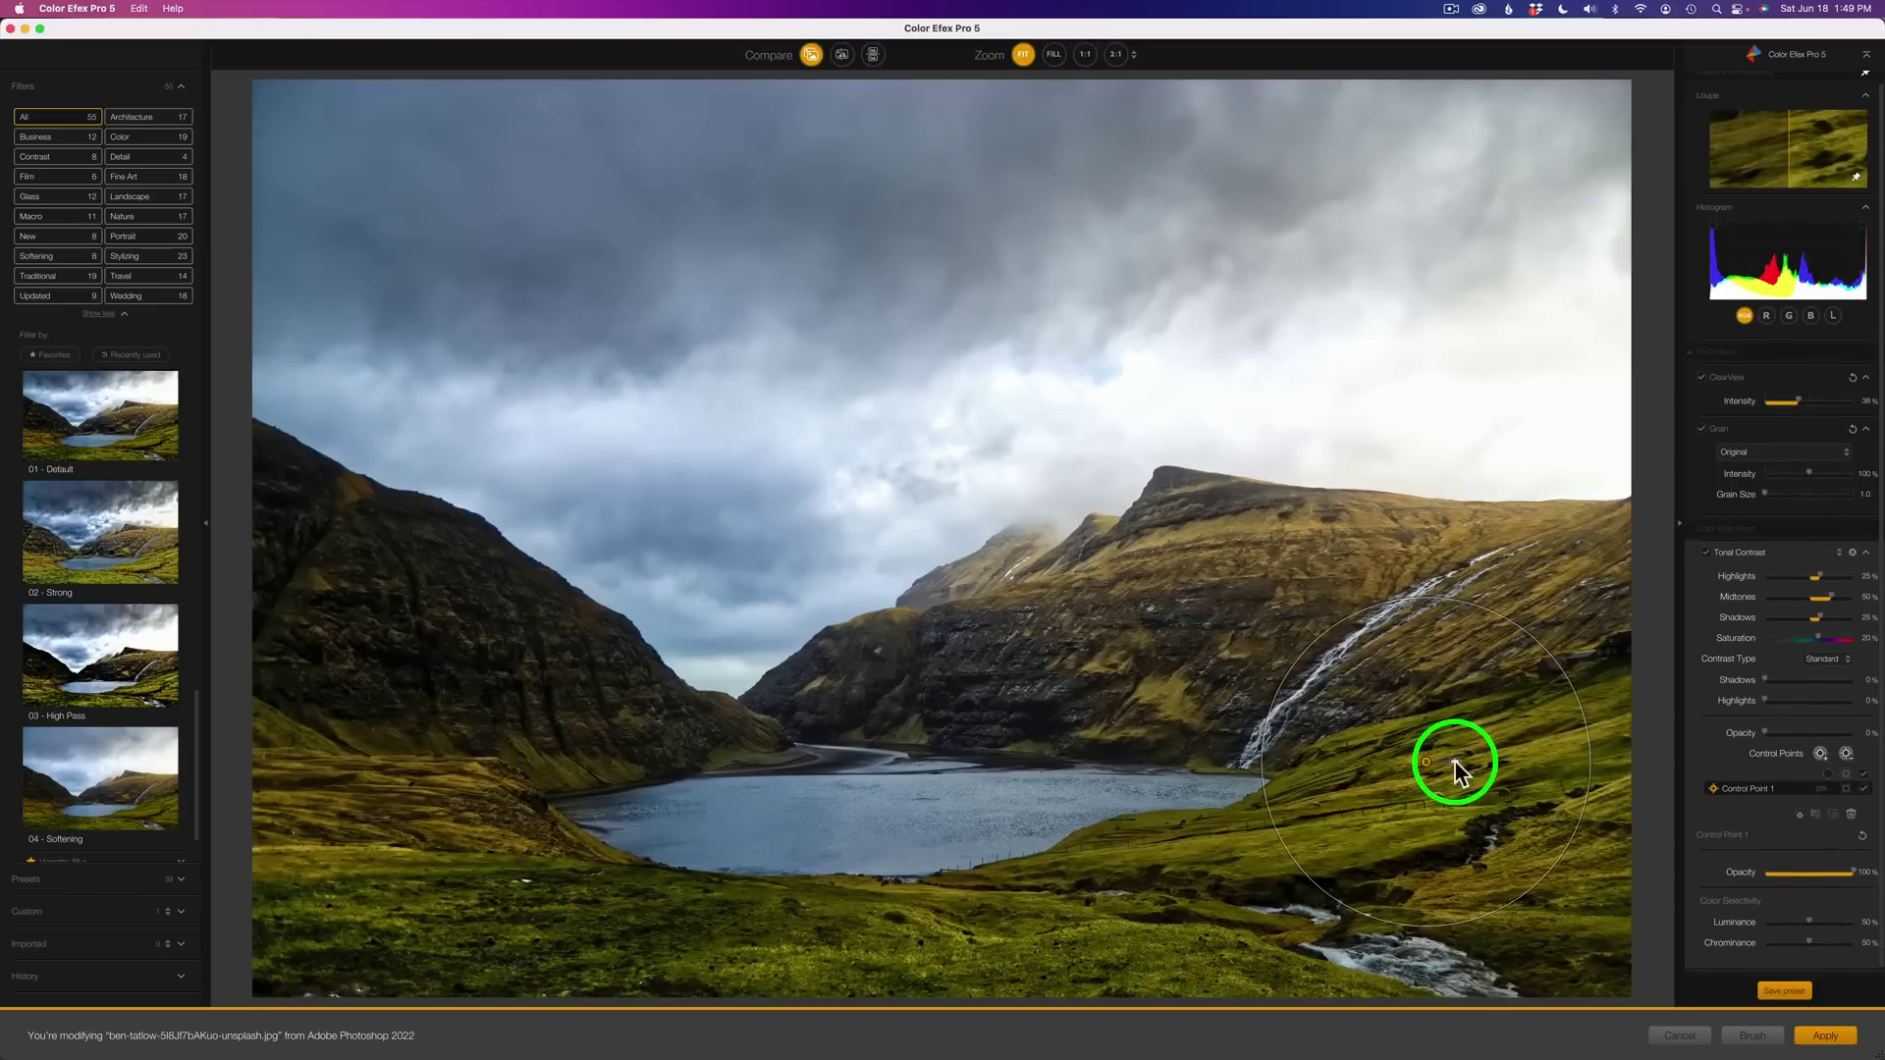
{"action": "left_click_drag", "start_coordinate": [1453, 758], "coordinate": [1466, 760]}
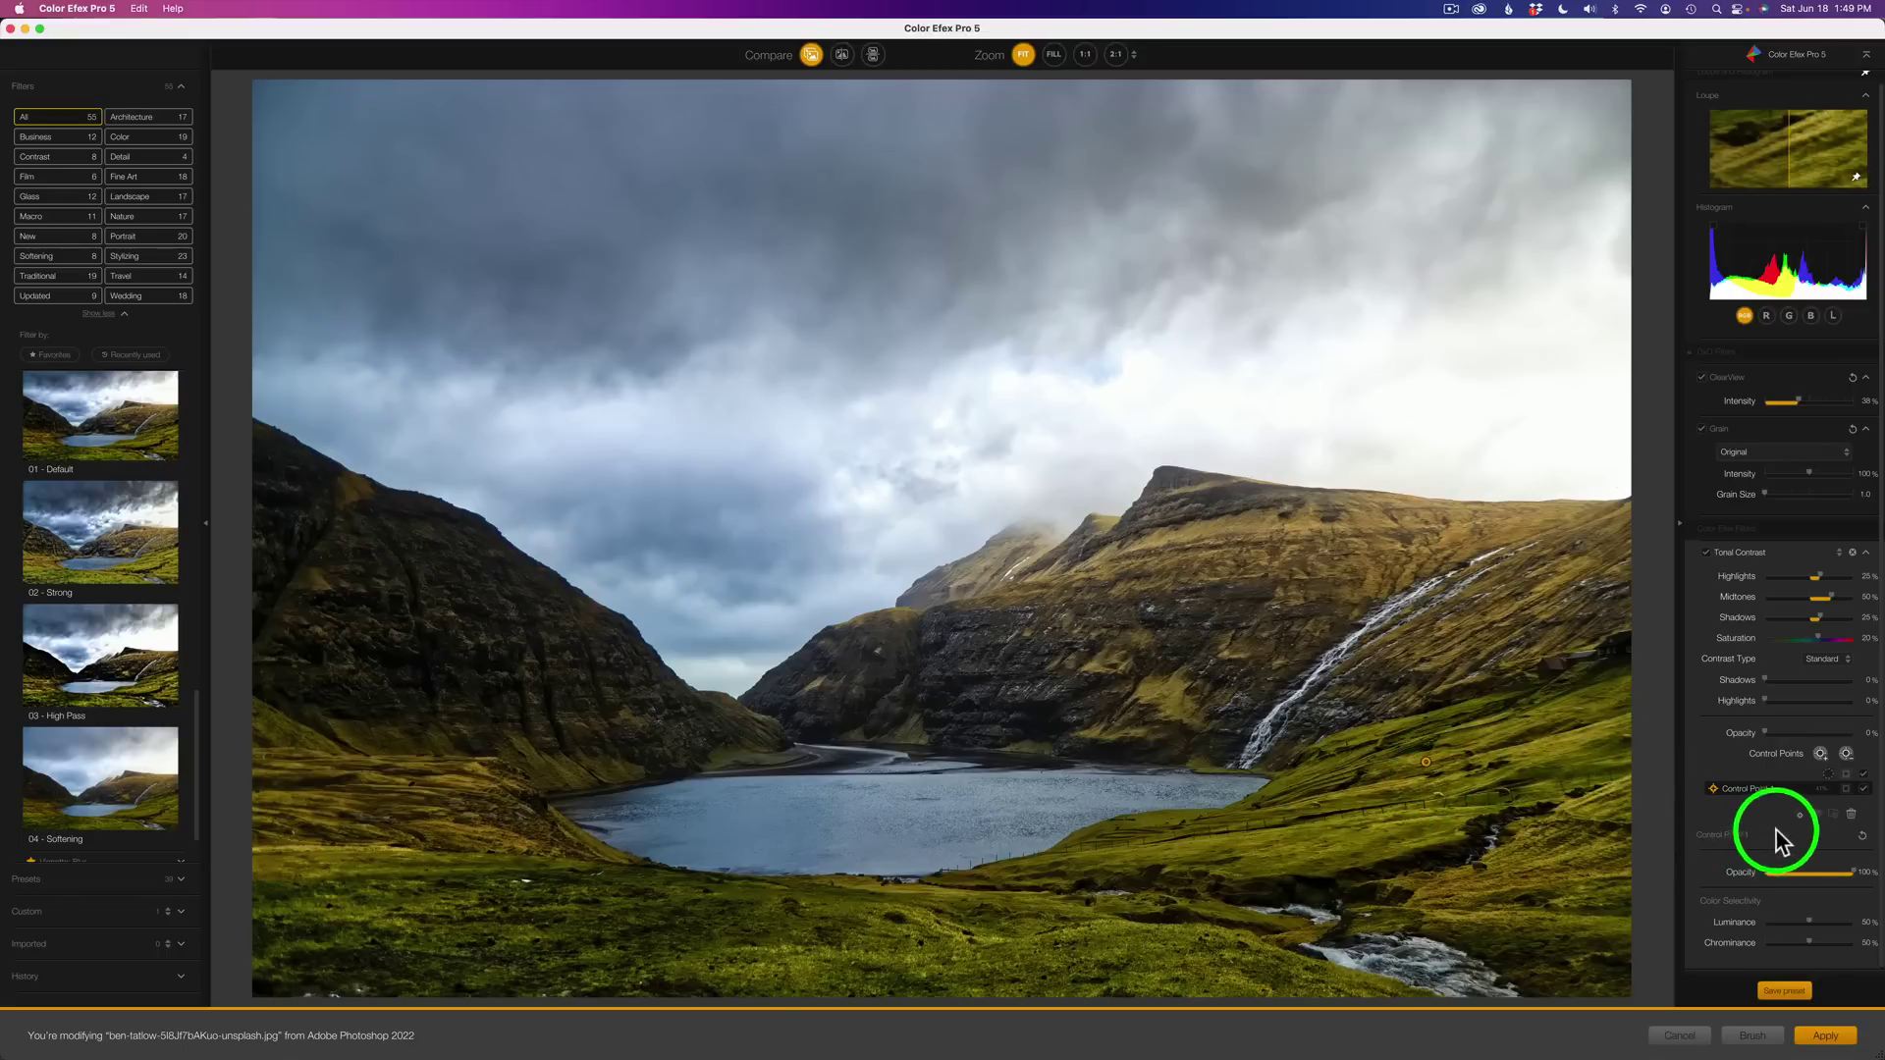
Display the control point's mask and lower its color selectivity to about 35% Luminance and about 25% Chrominance.
{"action": "left_click", "coordinate": [1845, 790]}
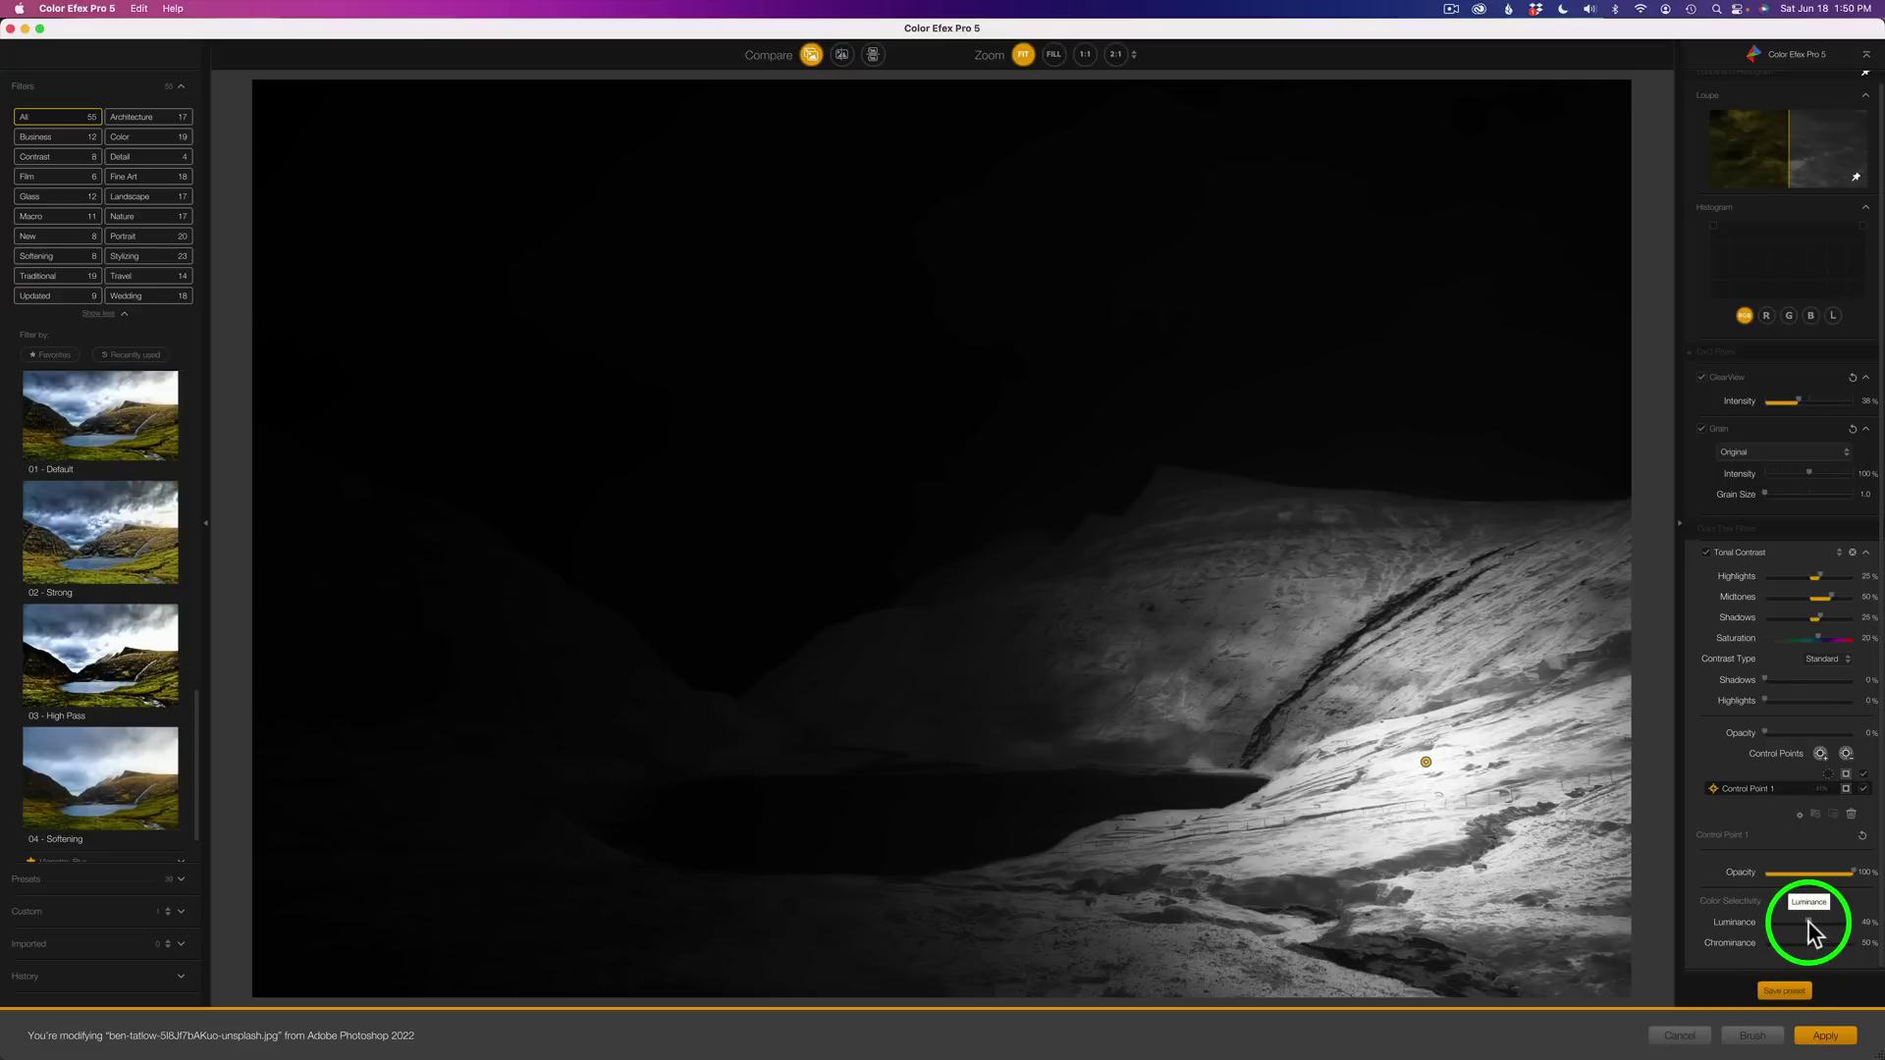
{"action": "mouse_move", "coordinate": [1809, 930]}
{"action": "left_mouse_down"}
{"action": "mouse_move", "coordinate": [1825, 934]}
{"action": "mouse_move", "coordinate": [1792, 933]}
{"action": "left_mouse_up"}
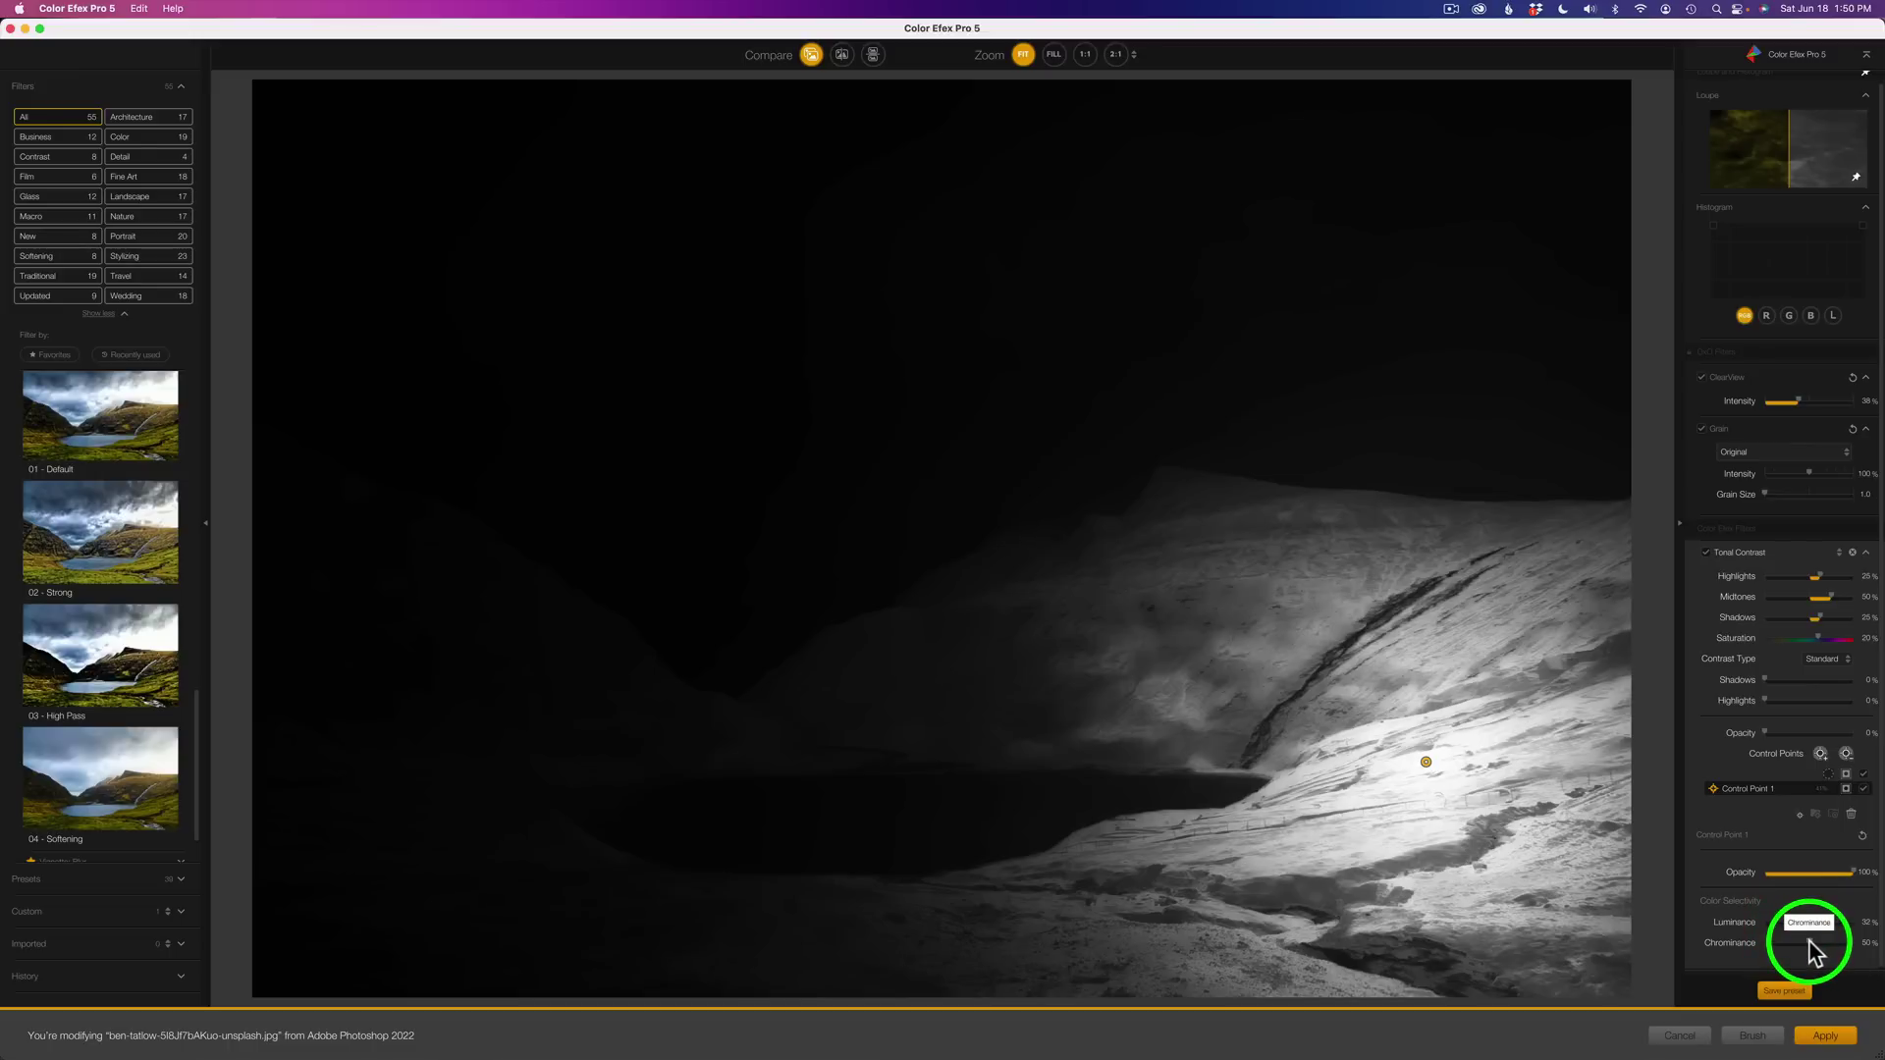
{"action": "left_click_drag", "start_coordinate": [1809, 942], "coordinate": [1791, 943]}
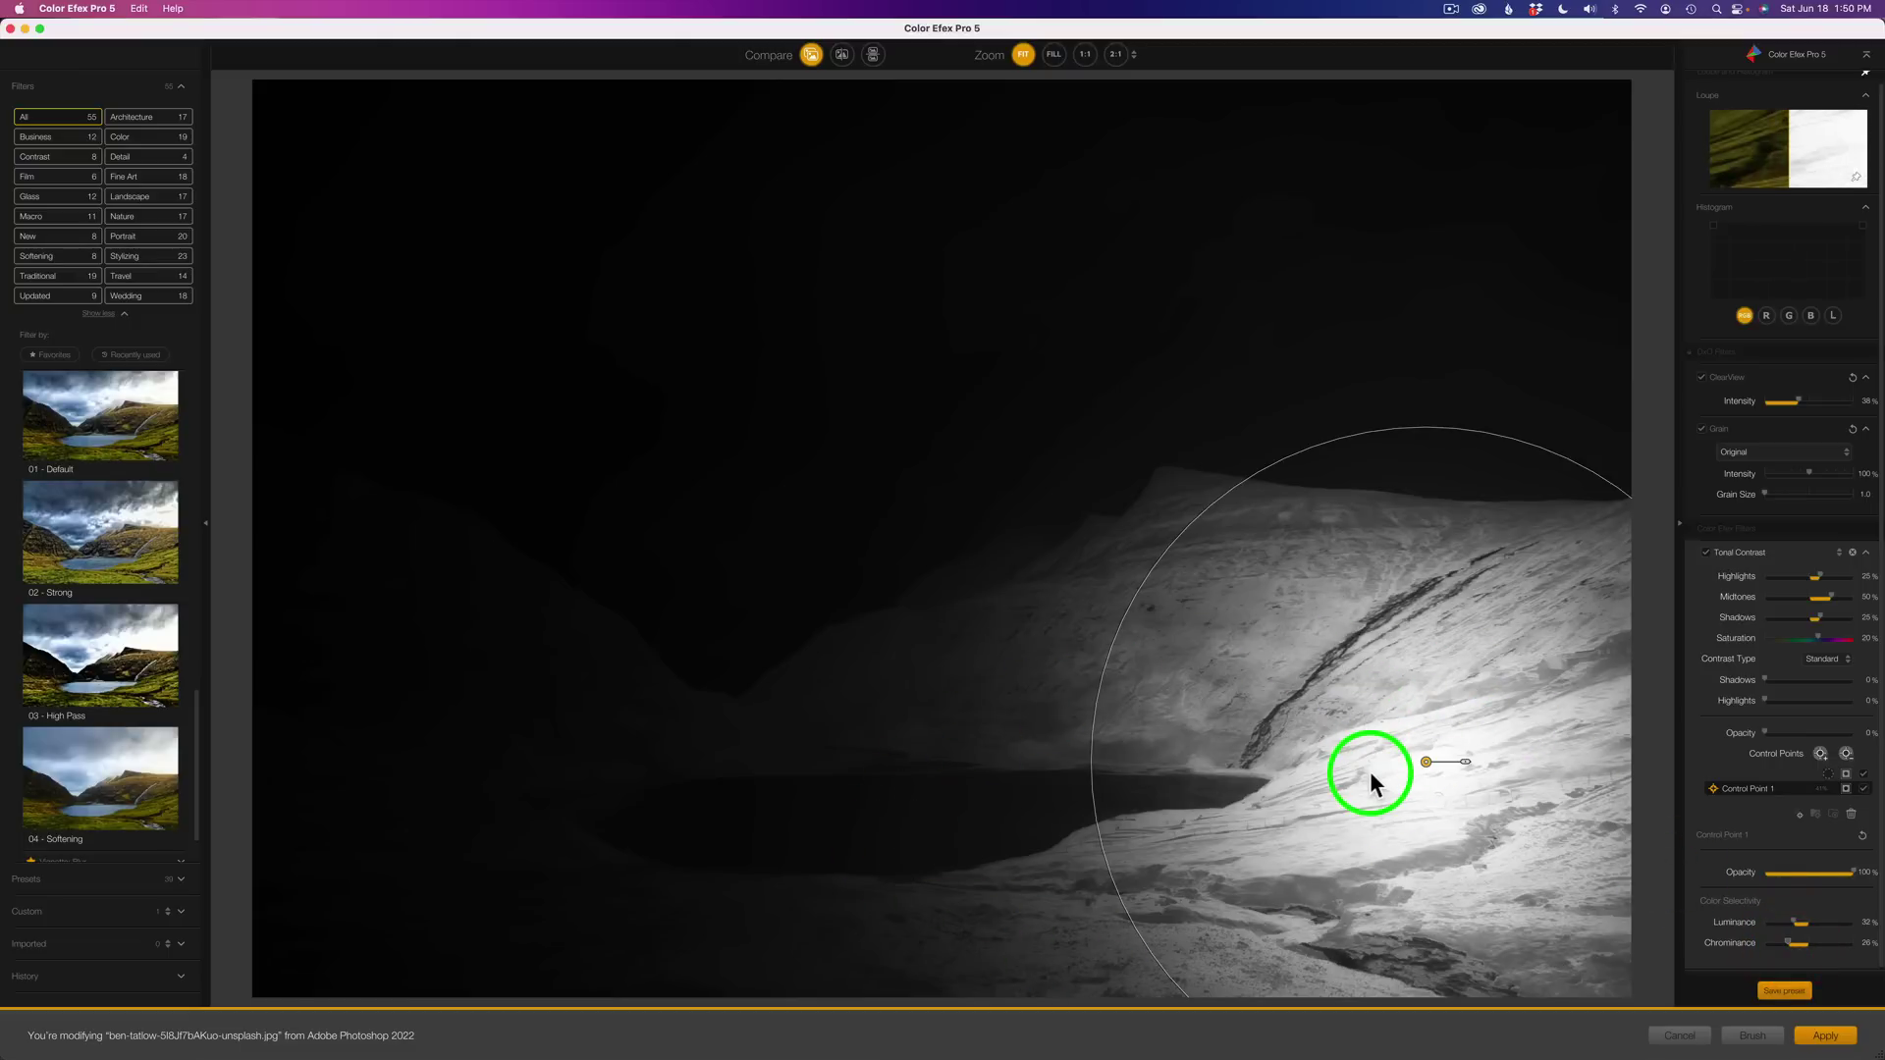
Hide the control point's mask and compare the photo with Tonal Contrast switched off and on.
{"action": "left_click", "coordinate": [1837, 789]}
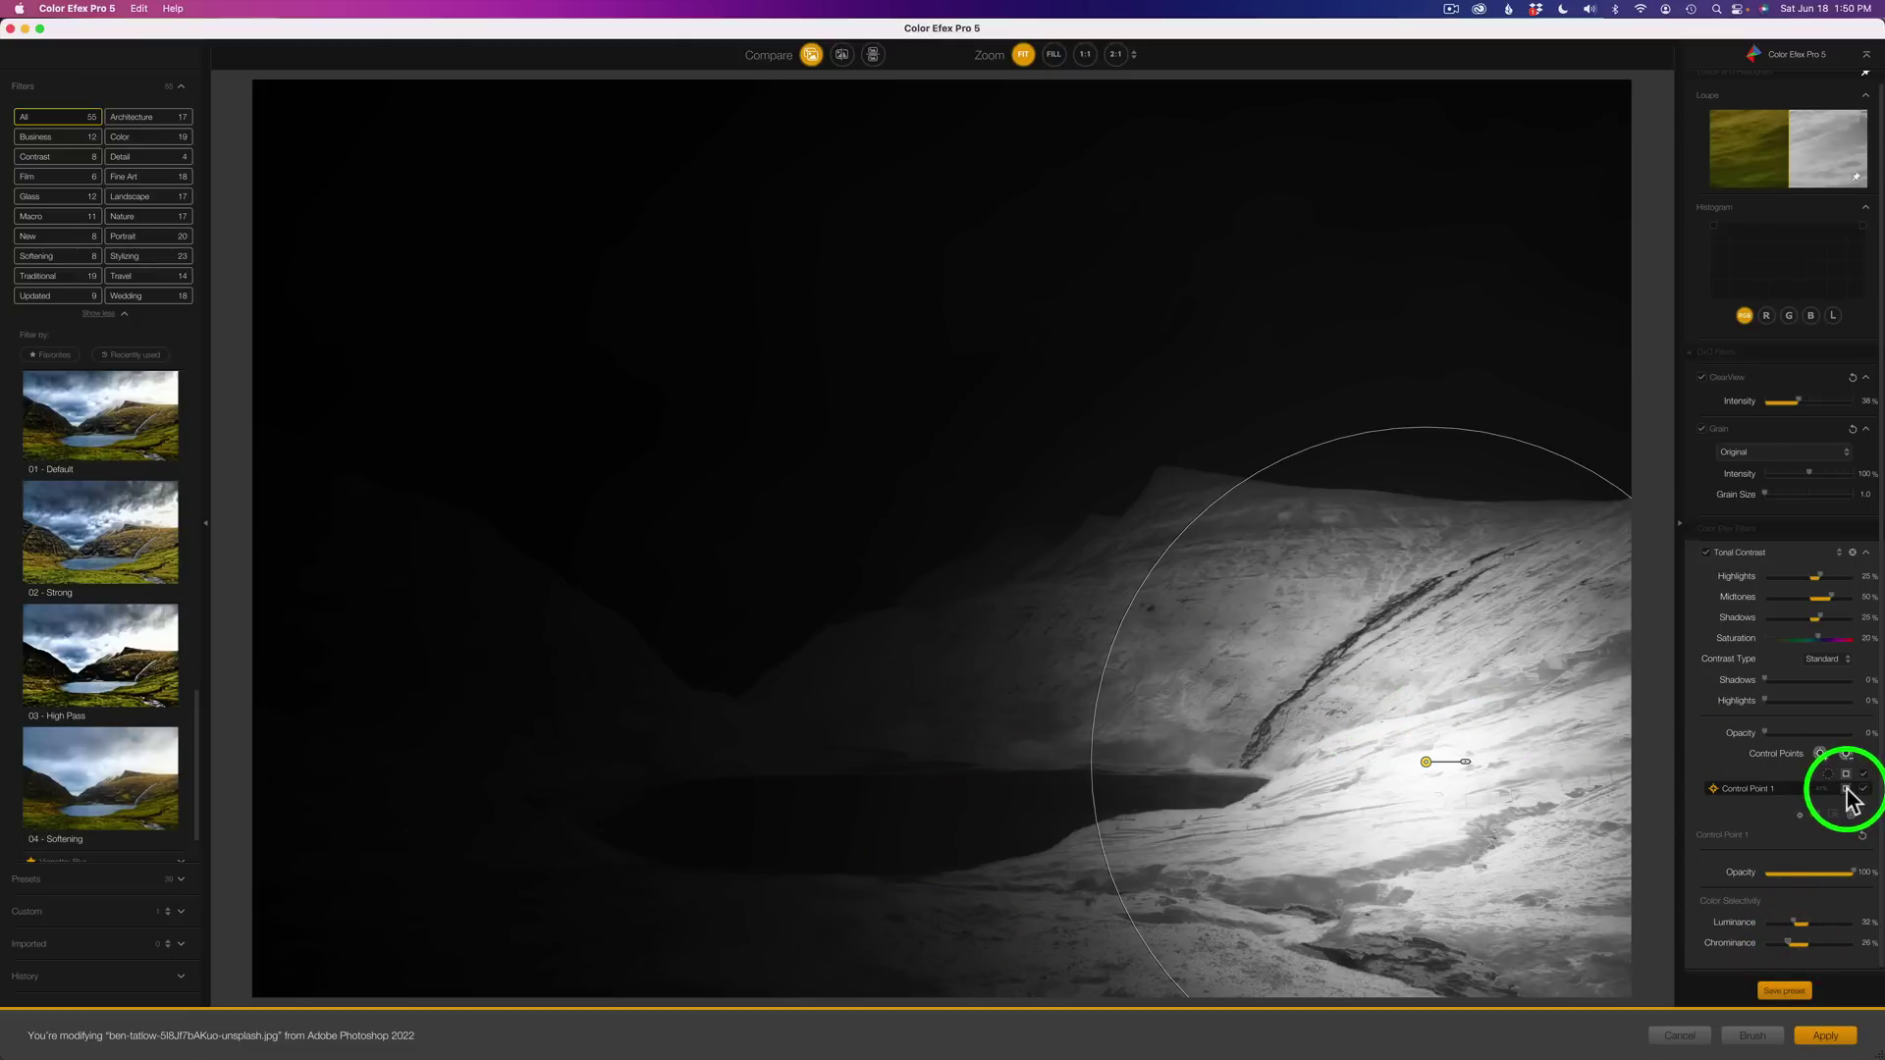
{"action": "left_click", "coordinate": [1847, 790]}
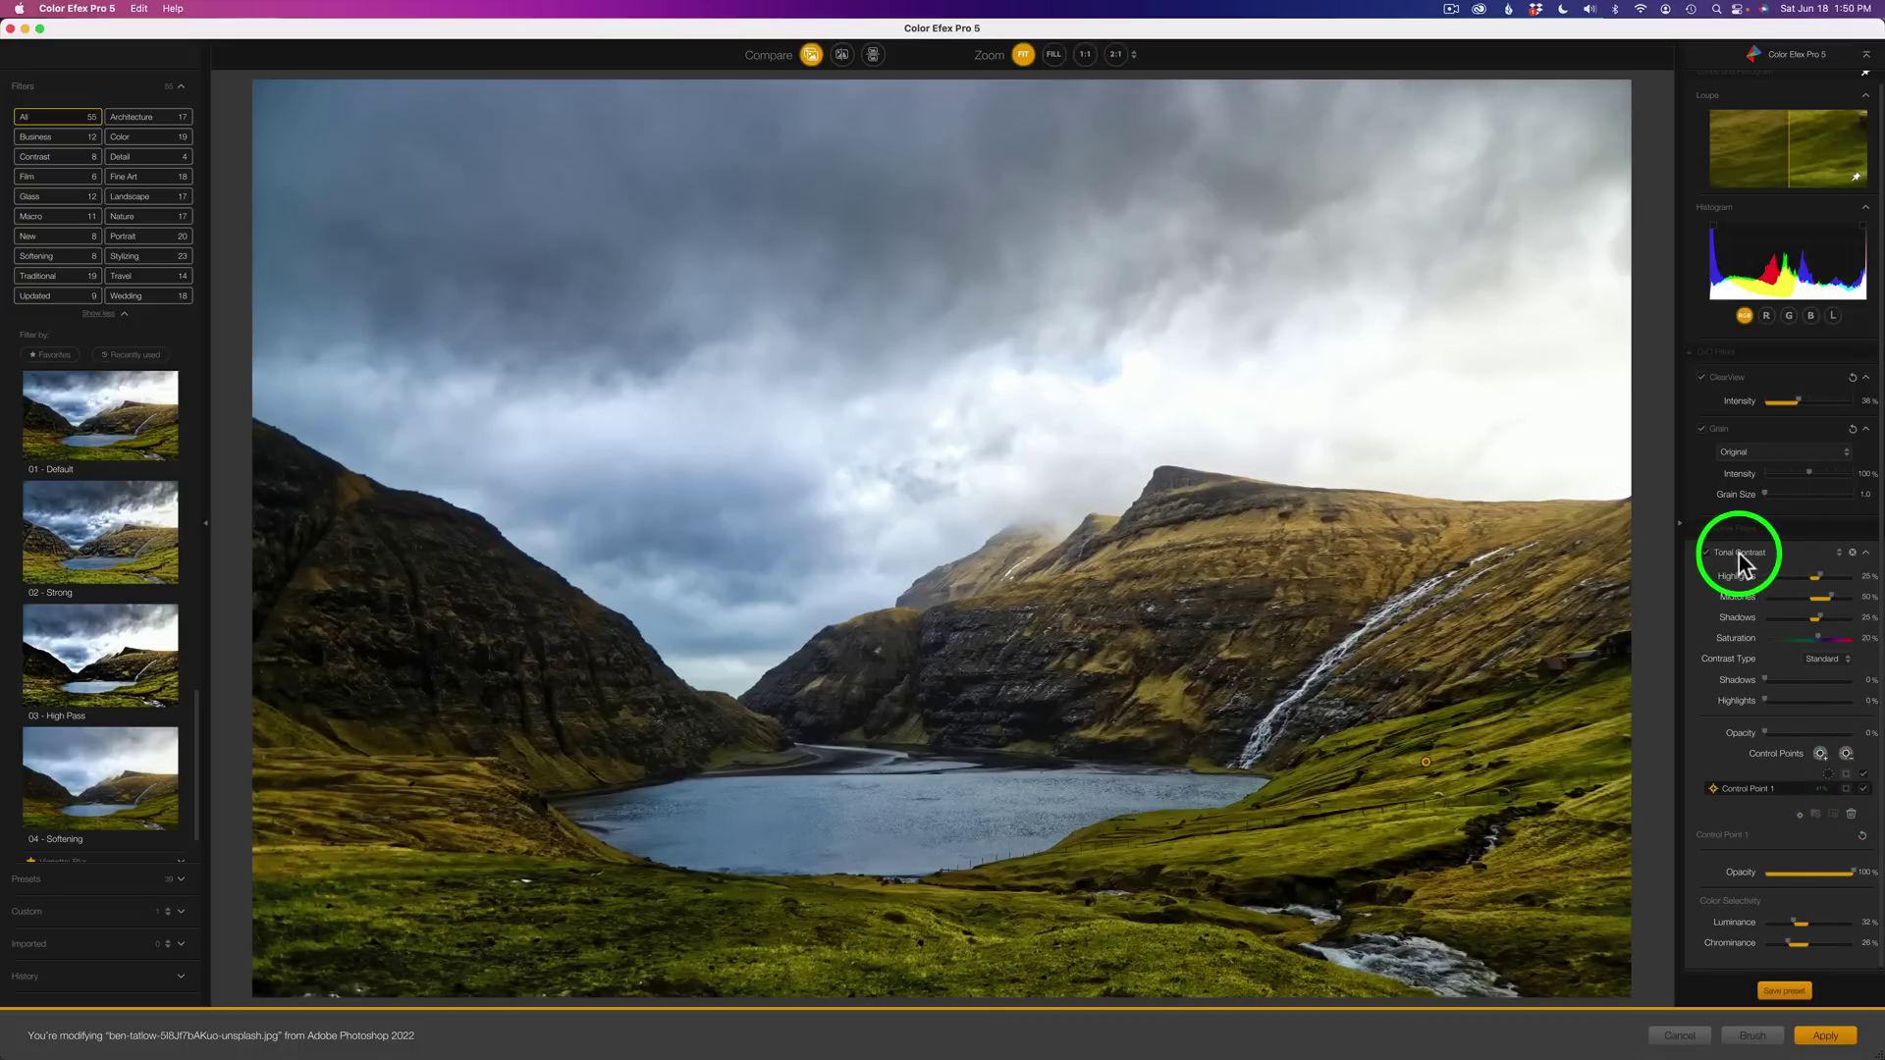
{"action": "left_click", "coordinate": [1707, 553]}
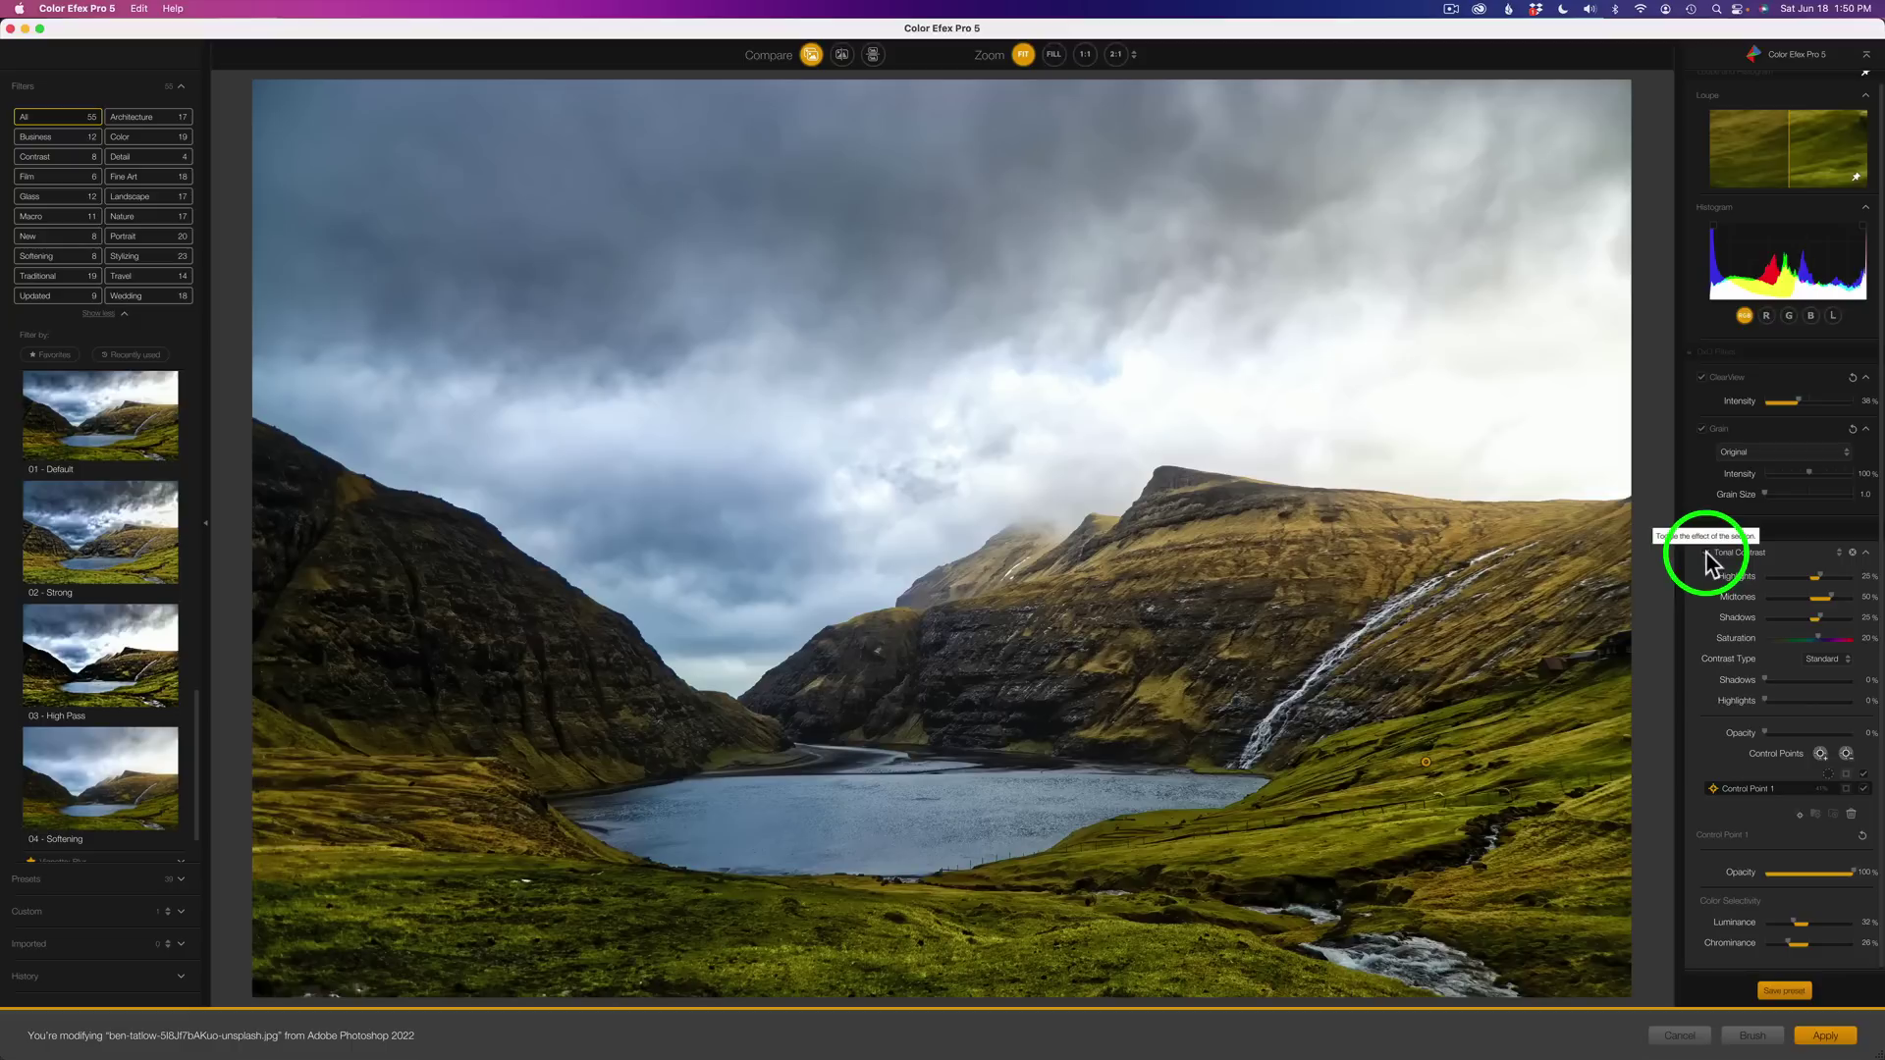
{"action": "left_click", "coordinate": [1706, 555]}
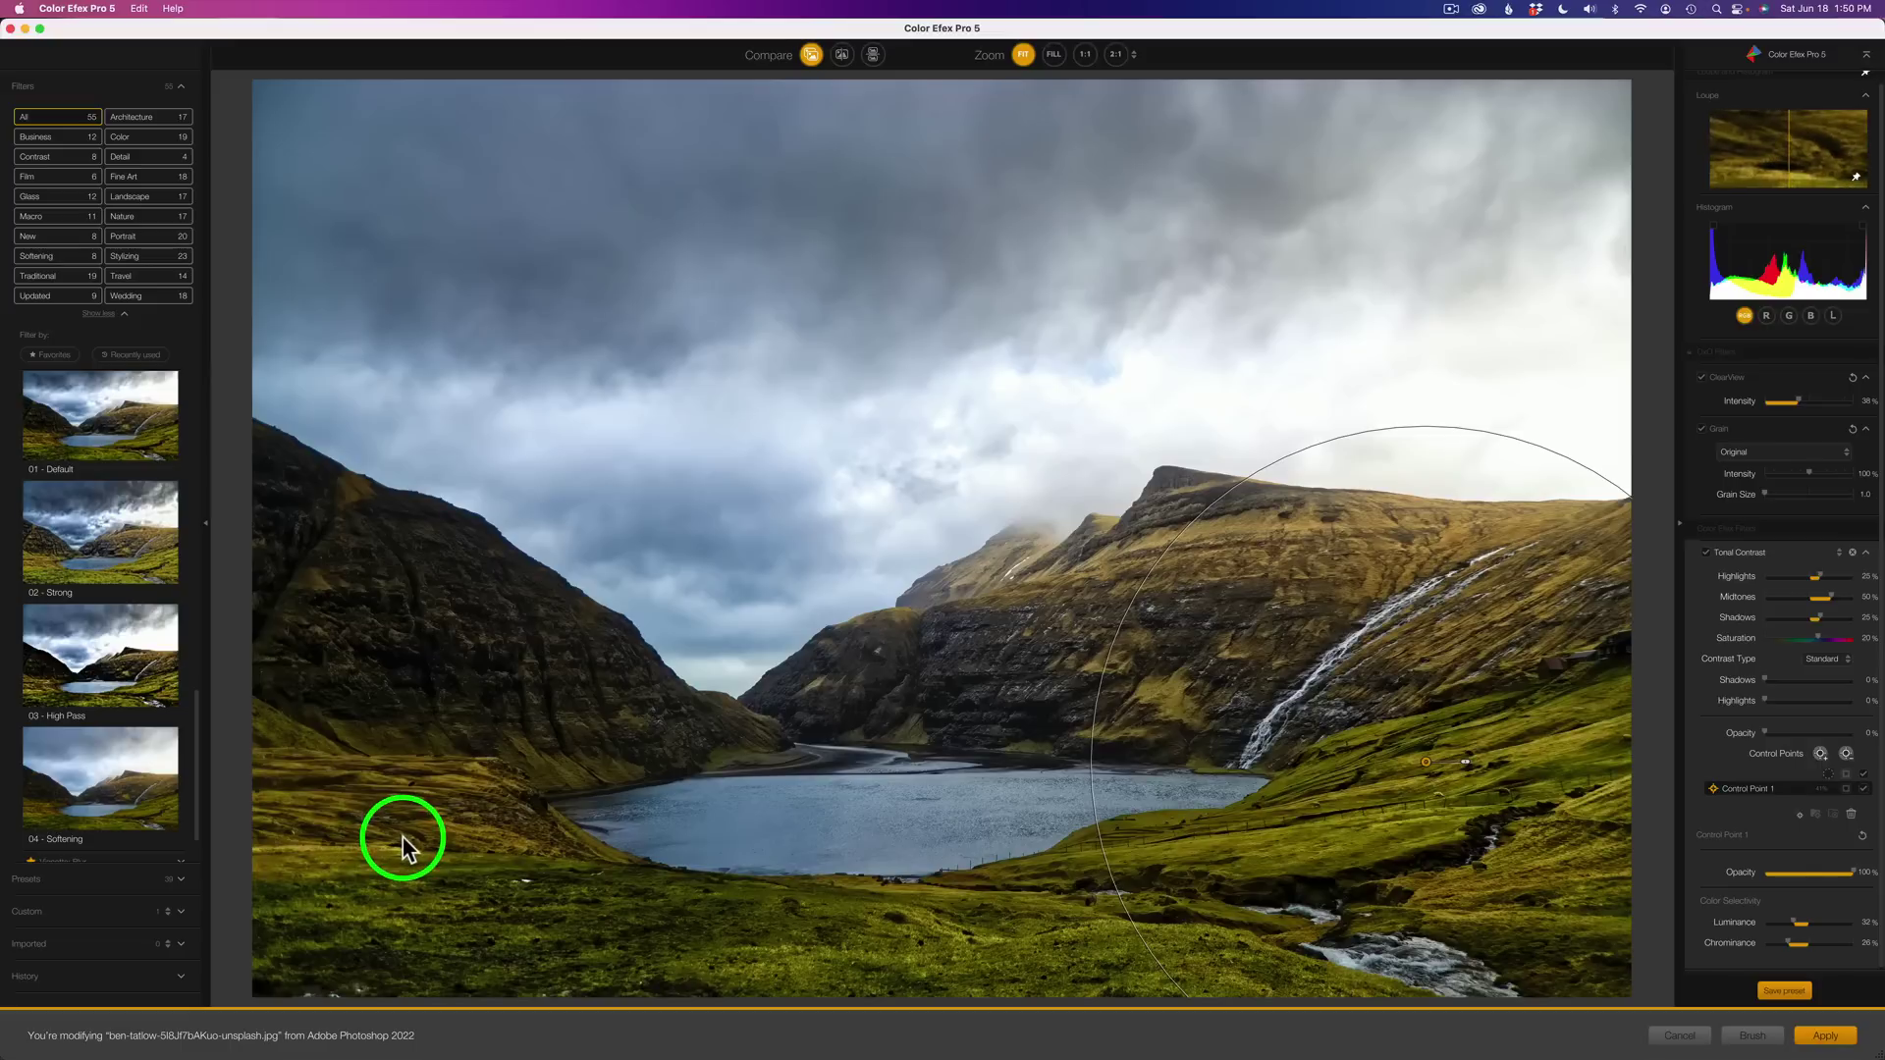
Add a second control point on the grassy bank left of the lake and enlarge its radius past the middle of the lake.
{"action": "left_click", "coordinate": [1821, 754]}
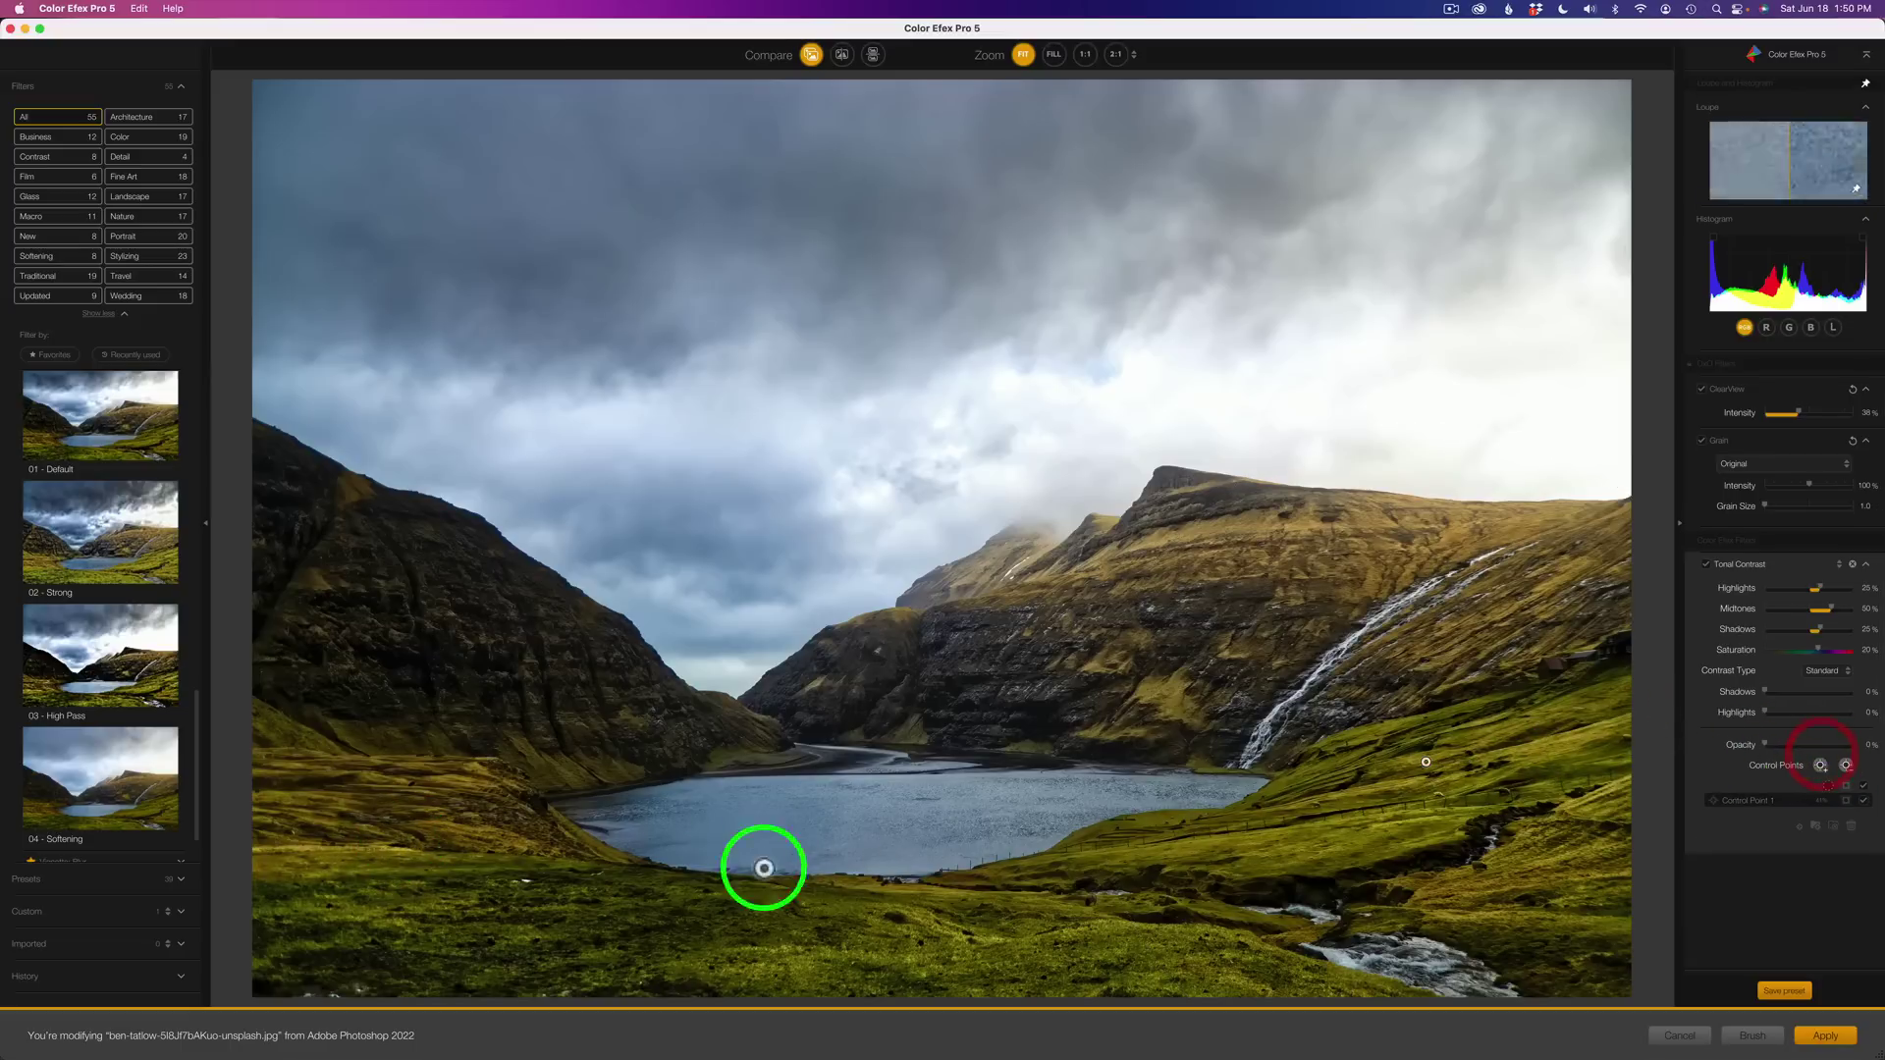
{"action": "left_click", "coordinate": [344, 801]}
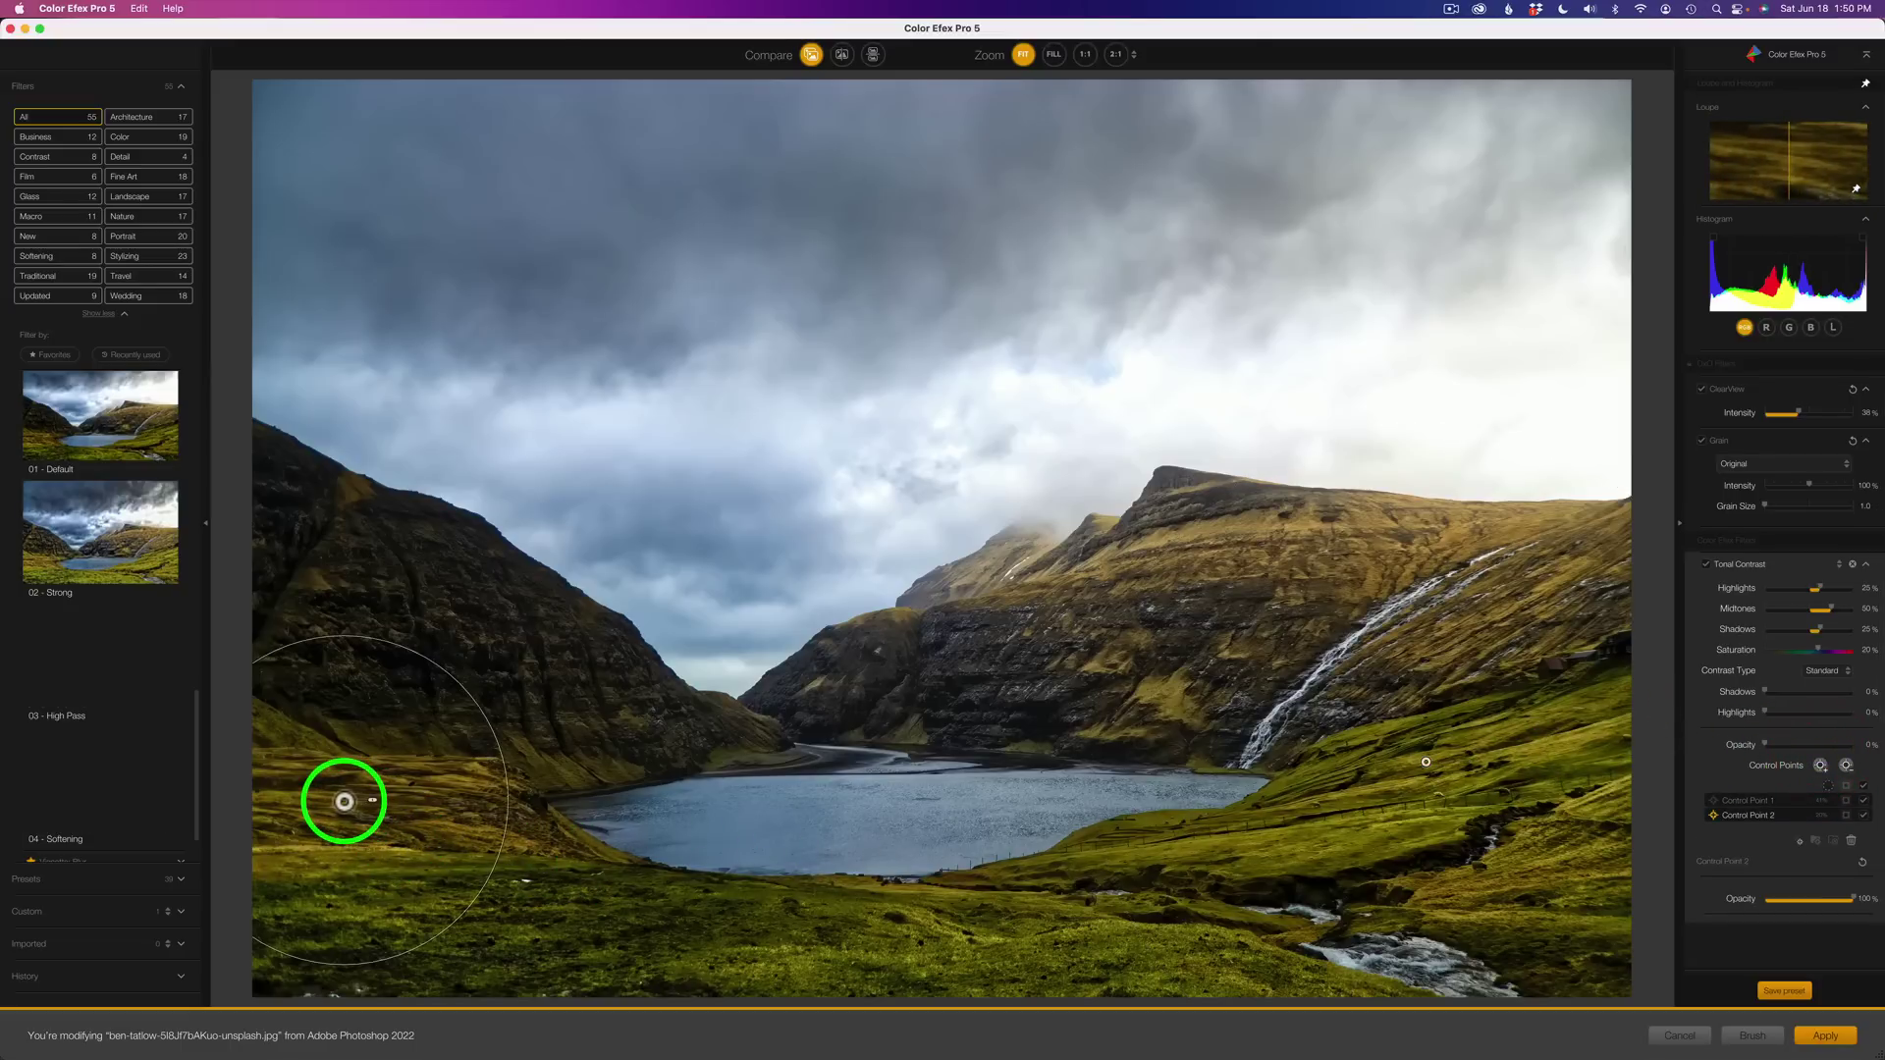
{"action": "left_click_drag", "start_coordinate": [374, 801], "coordinate": [404, 802]}
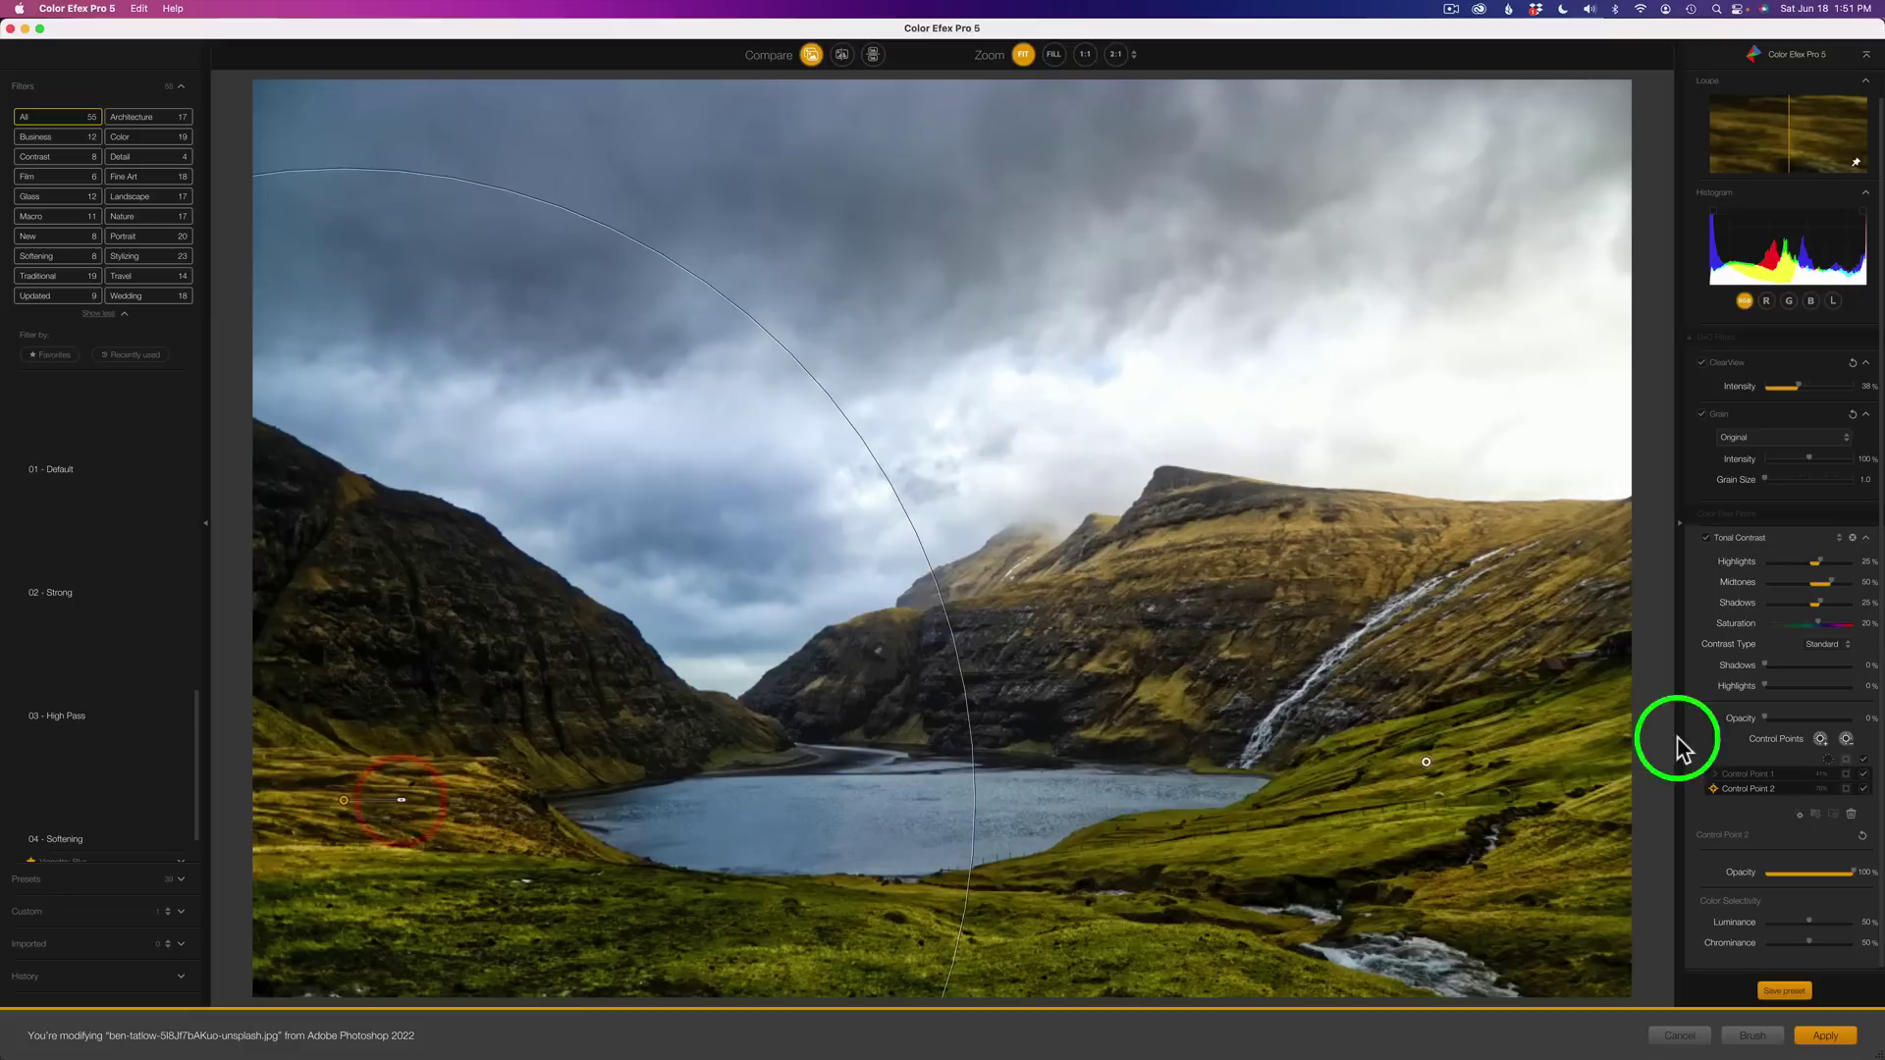
Display the second control point's mask and set its color selectivity to about 25% Luminance and about 46% Chrominance.
{"action": "left_click", "coordinate": [1847, 790]}
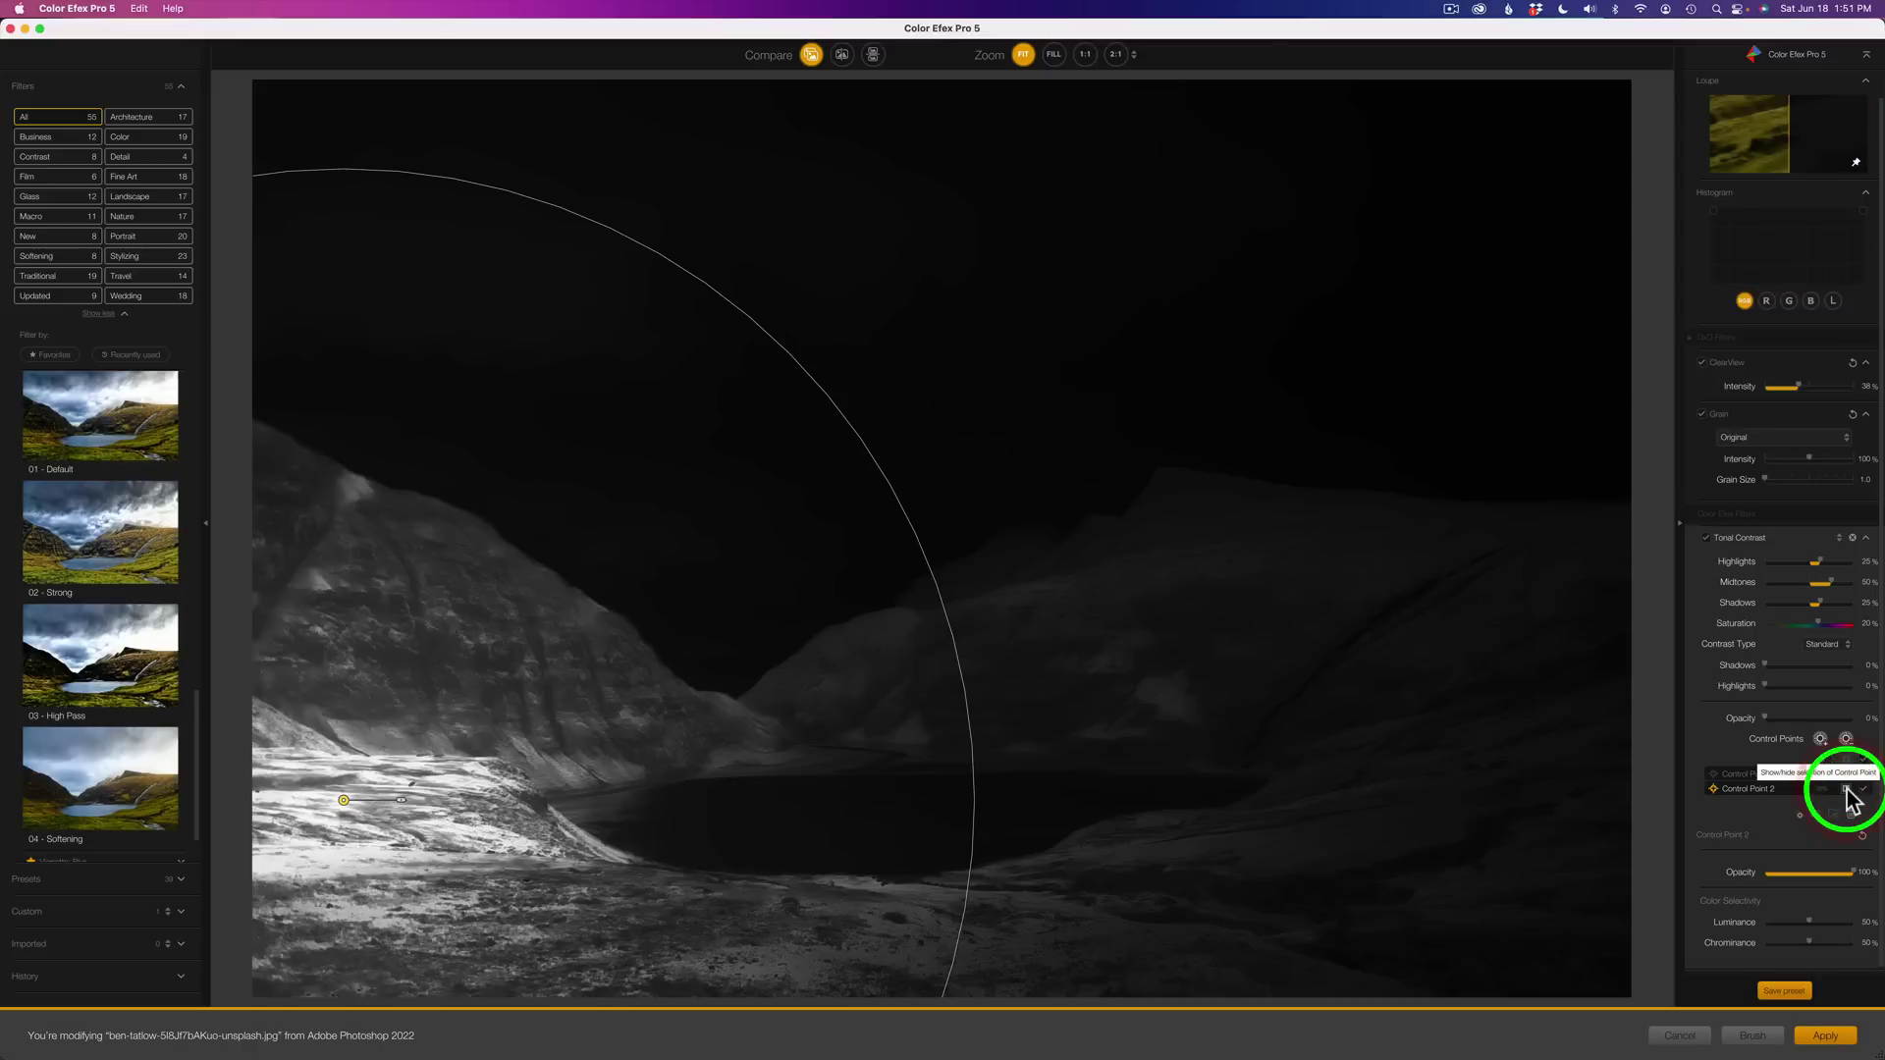
{"action": "left_click", "coordinate": [1809, 922]}
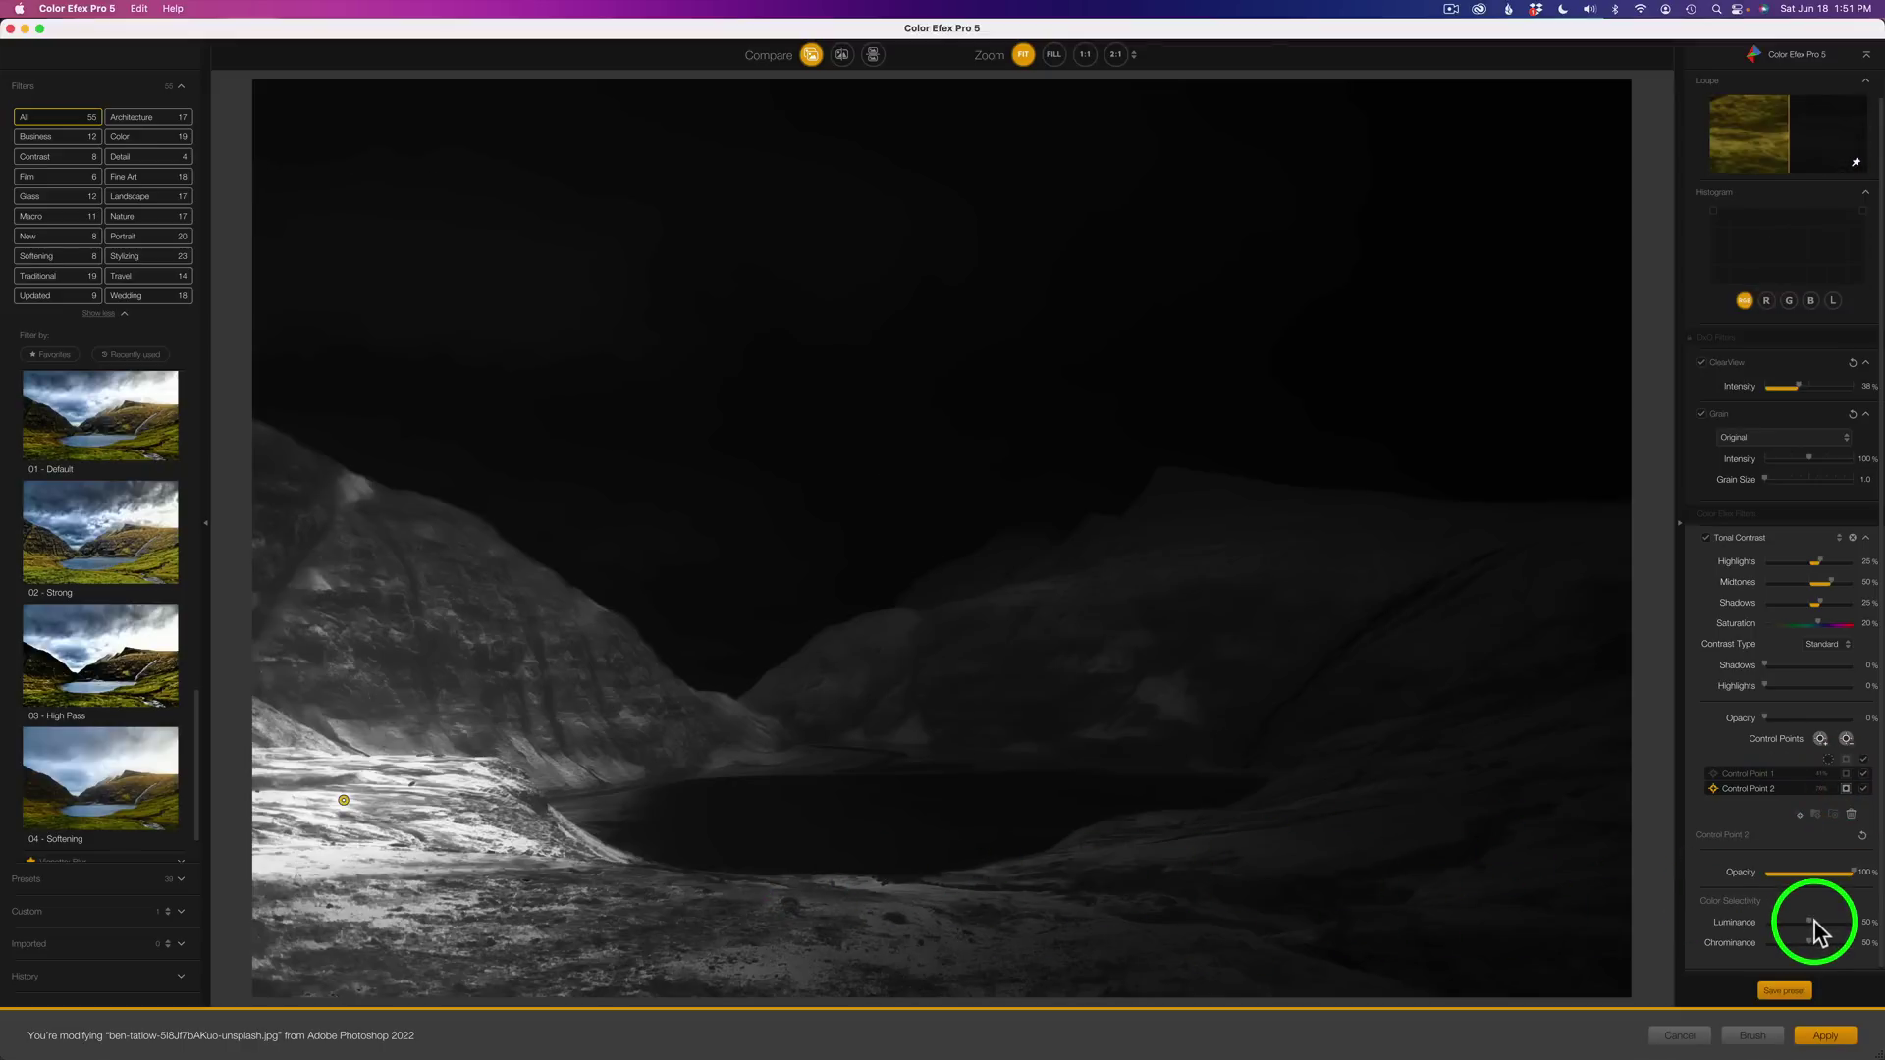
{"action": "mouse_move", "coordinate": [1809, 928]}
{"action": "left_mouse_down"}
{"action": "mouse_move", "coordinate": [1788, 927]}
{"action": "mouse_move", "coordinate": [1826, 950]}
{"action": "mouse_move", "coordinate": [1810, 950]}
{"action": "left_mouse_up"}
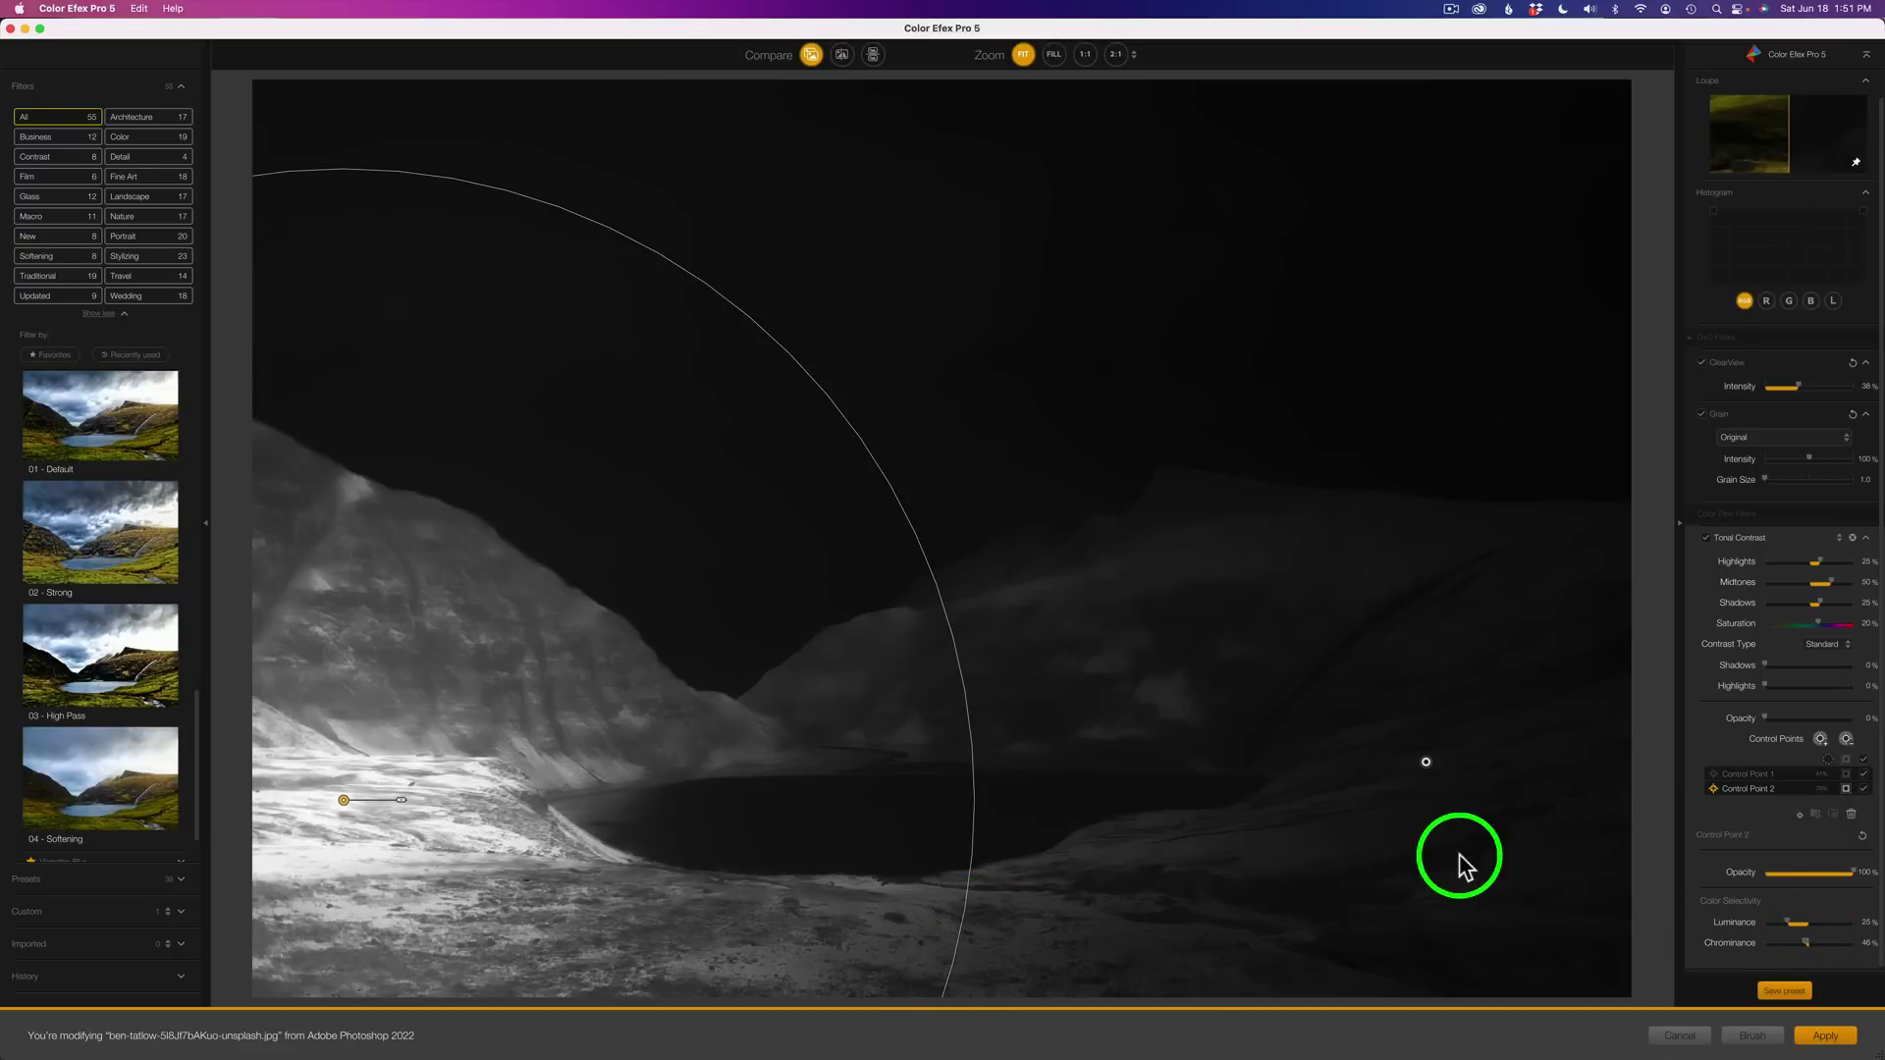
Select both control points, inspect their combined mask, and hide the mask again.
{"action": "left_click", "coordinate": [1763, 774], "text": "shift"}
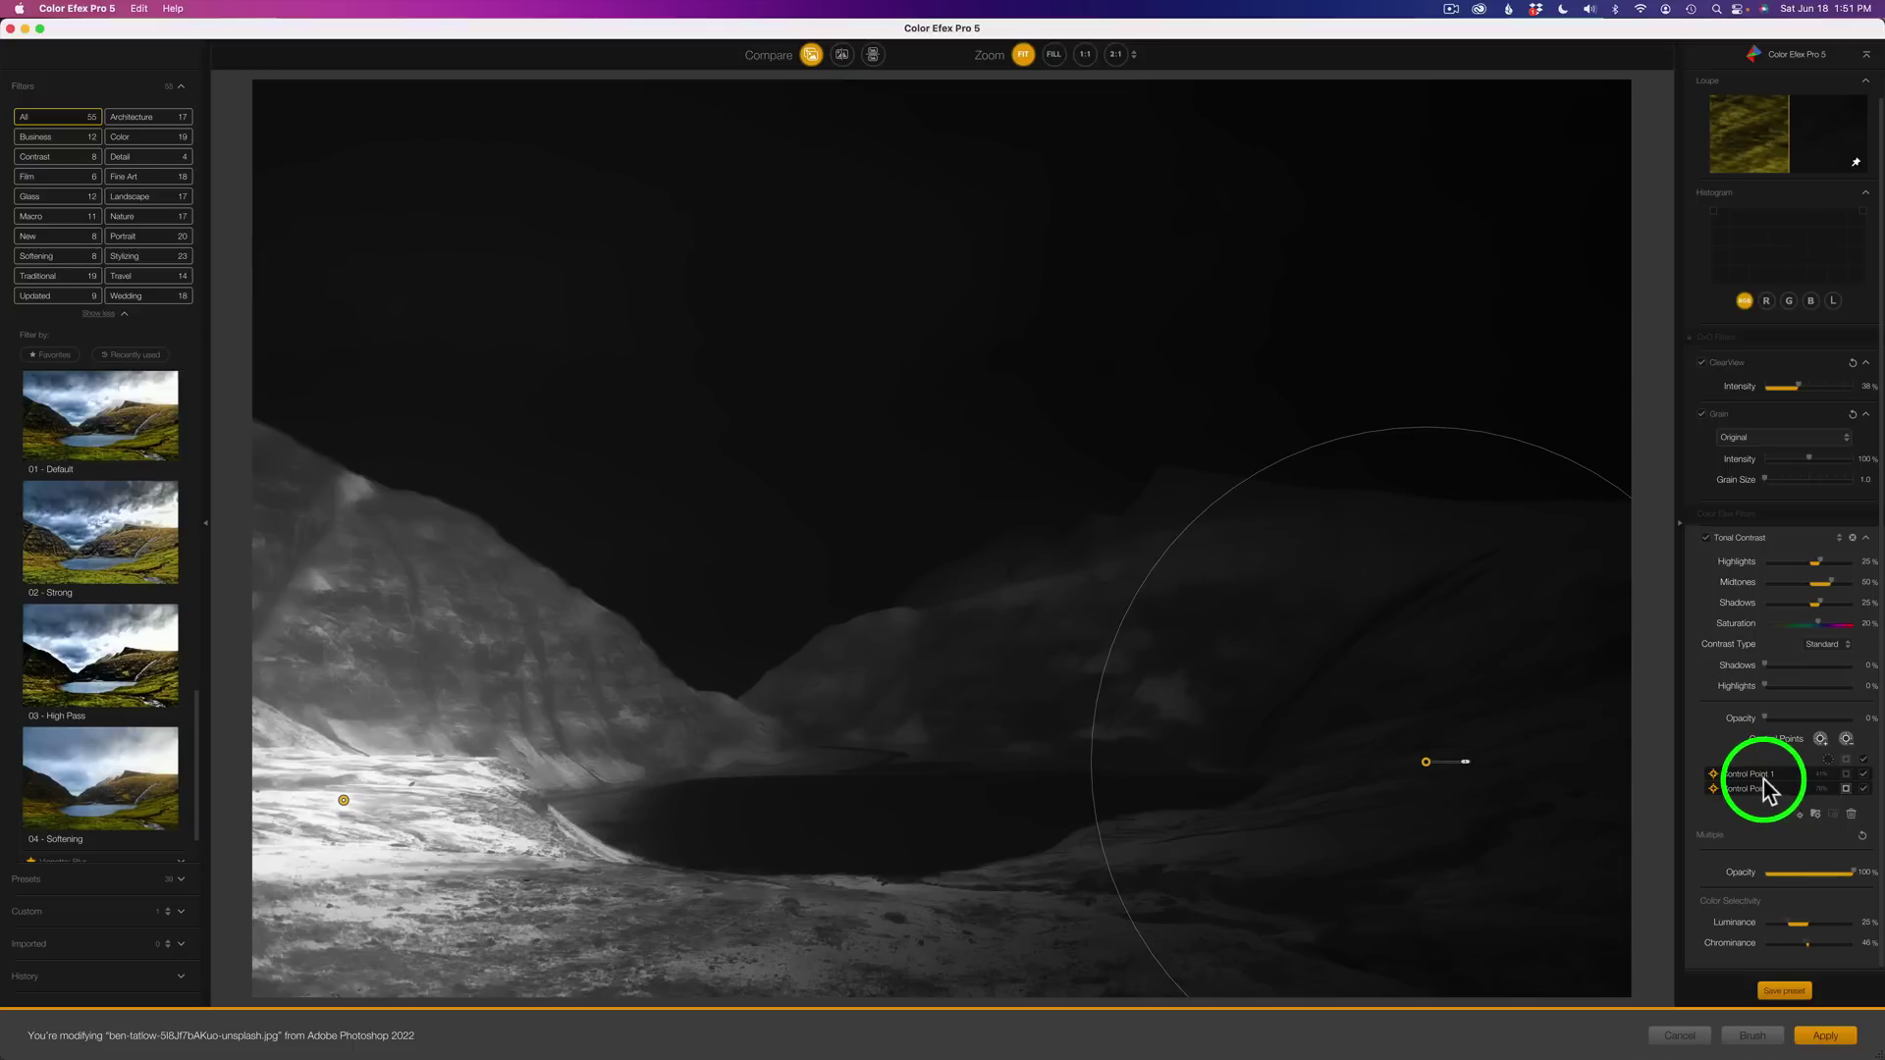
{"action": "left_click", "coordinate": [1846, 760]}
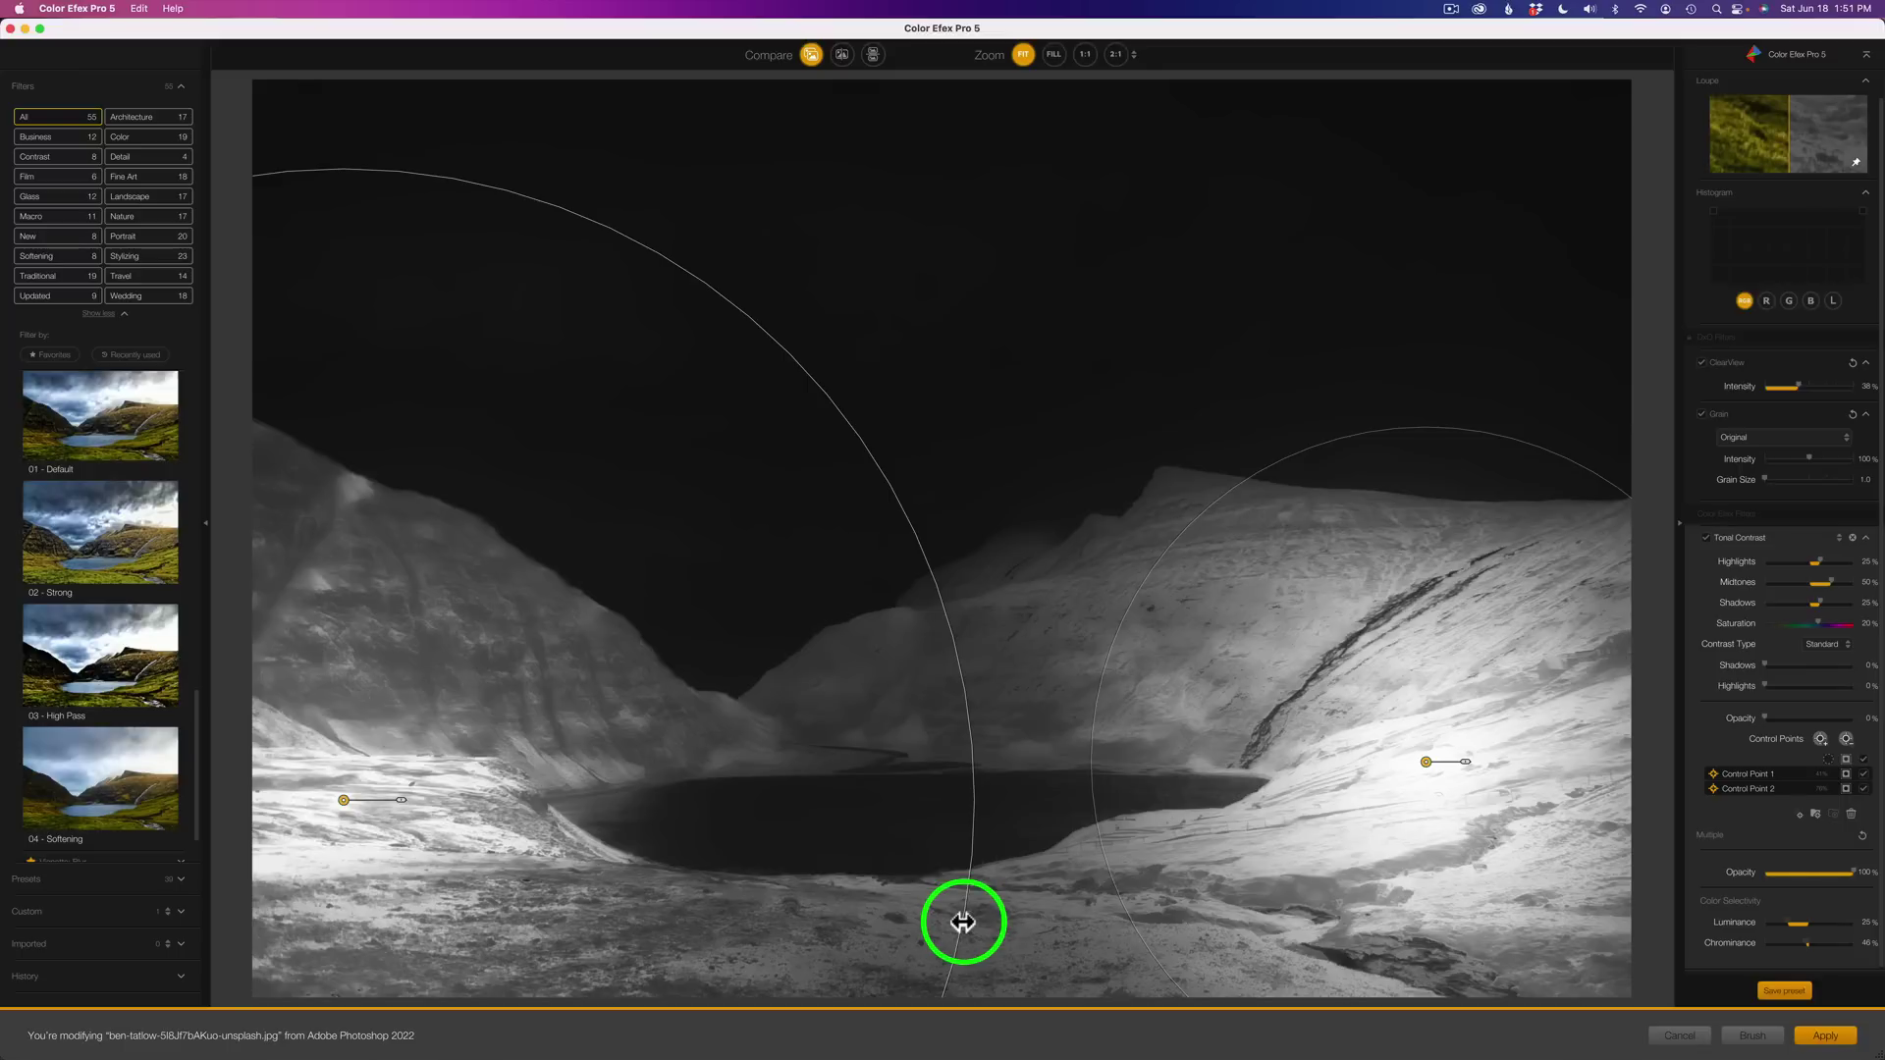
{"action": "left_click", "coordinate": [1846, 761]}
{"action": "left_click", "coordinate": [1847, 762]}
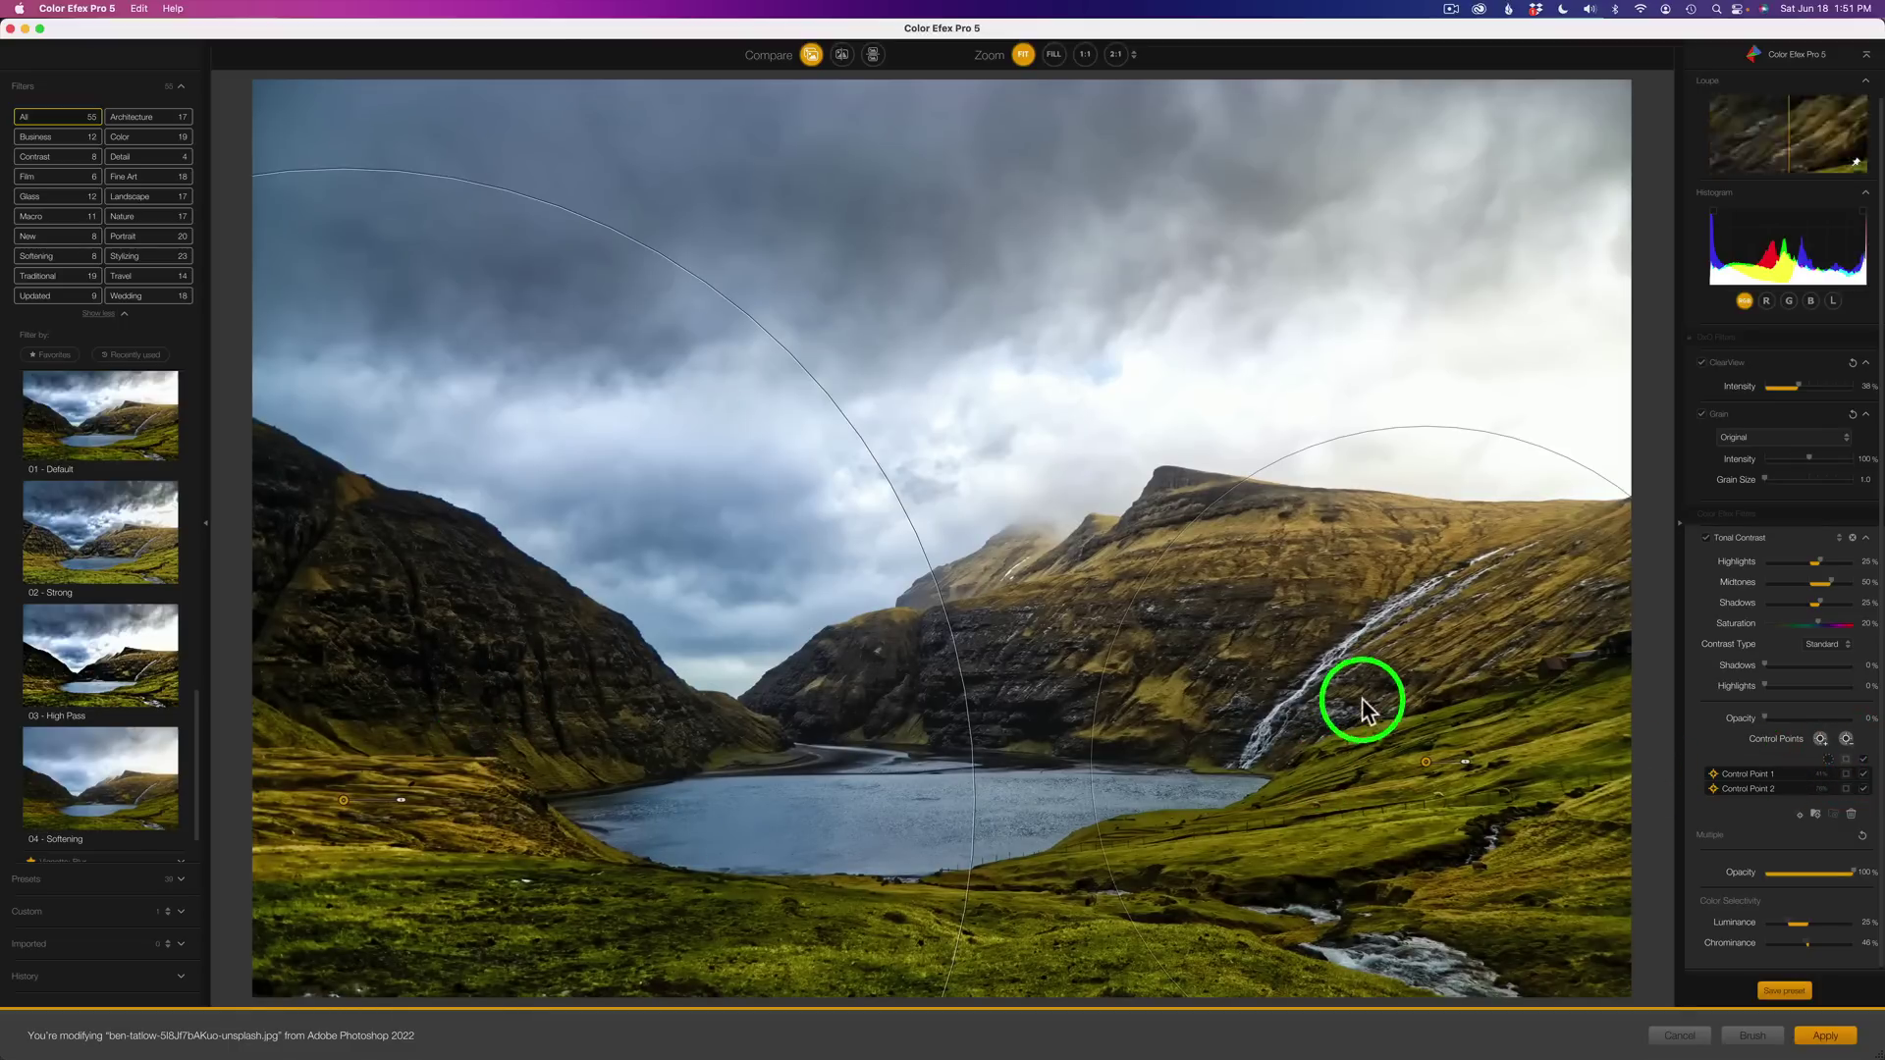
Compare the localized Tonal Contrast effect off and on, and the edited photo against the original.
{"action": "left_click", "coordinate": [1706, 538]}
{"action": "left_click", "coordinate": [1706, 538]}
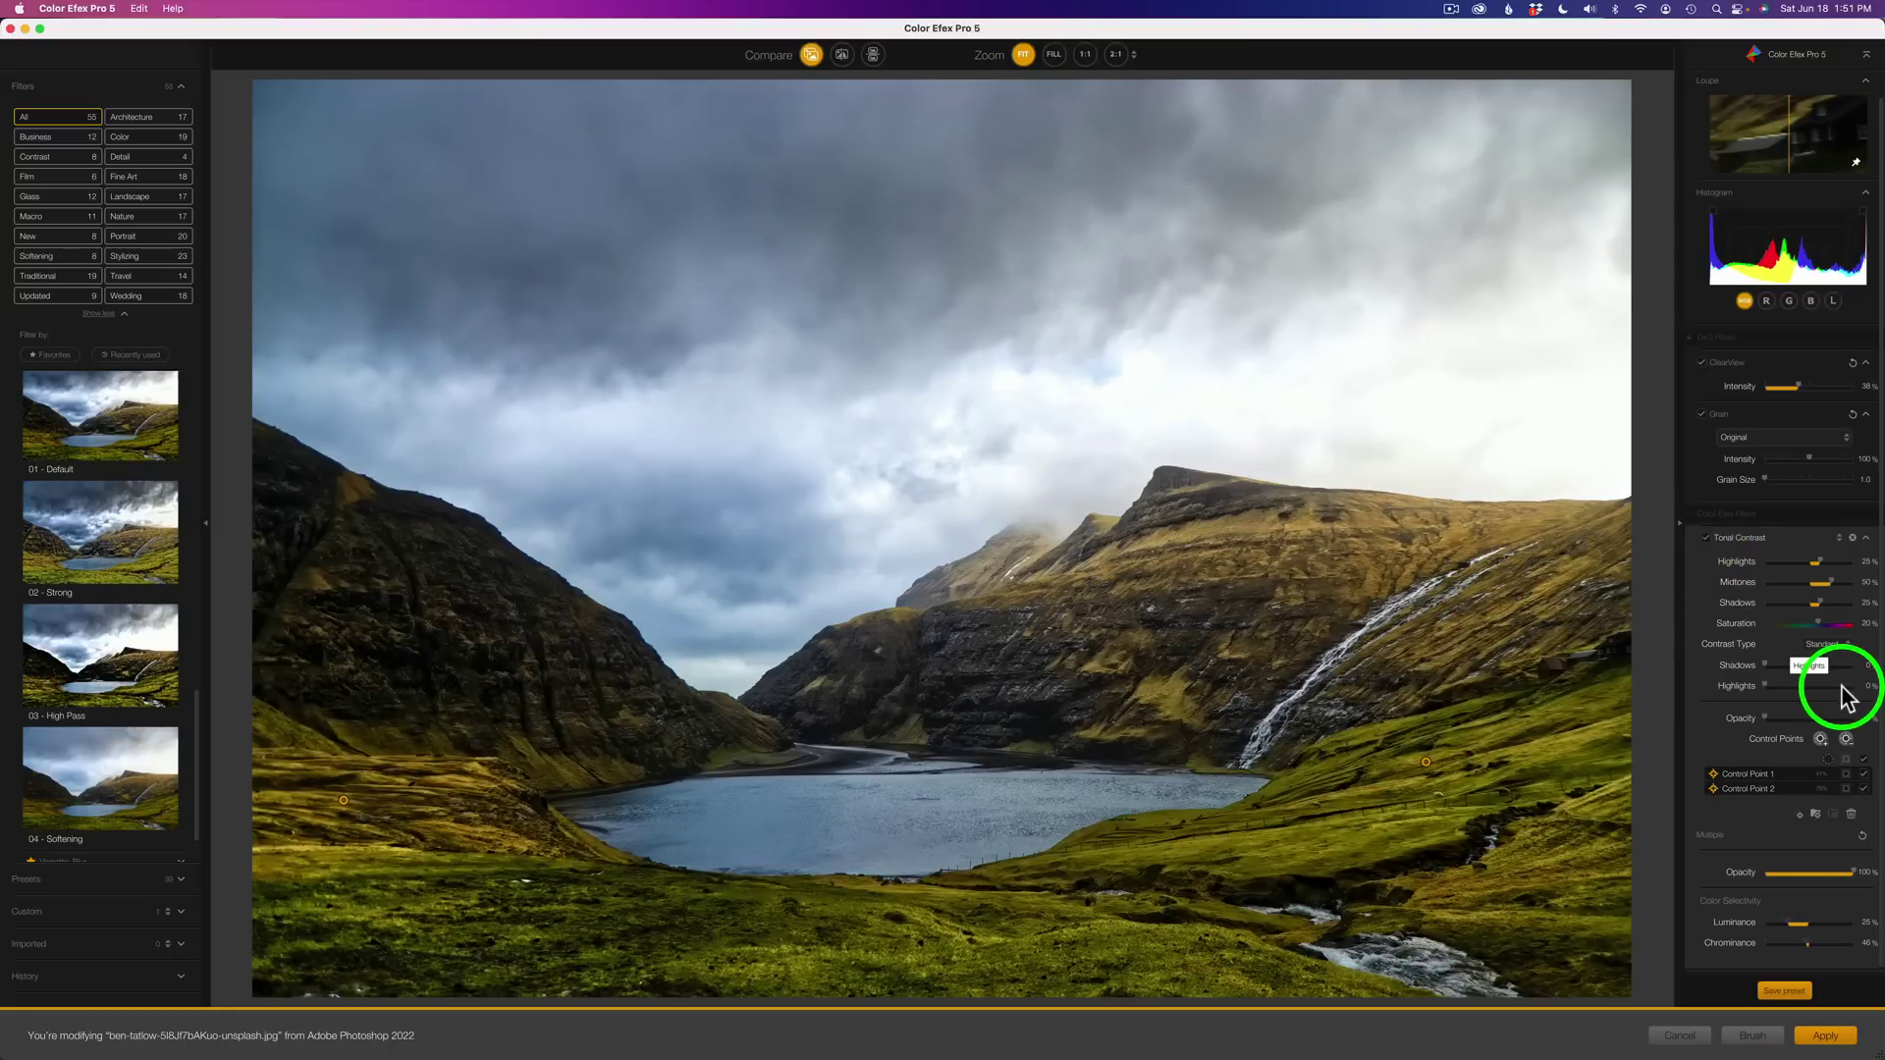
{"action": "left_click", "coordinate": [811, 56]}
{"action": "left_click", "coordinate": [811, 56]}
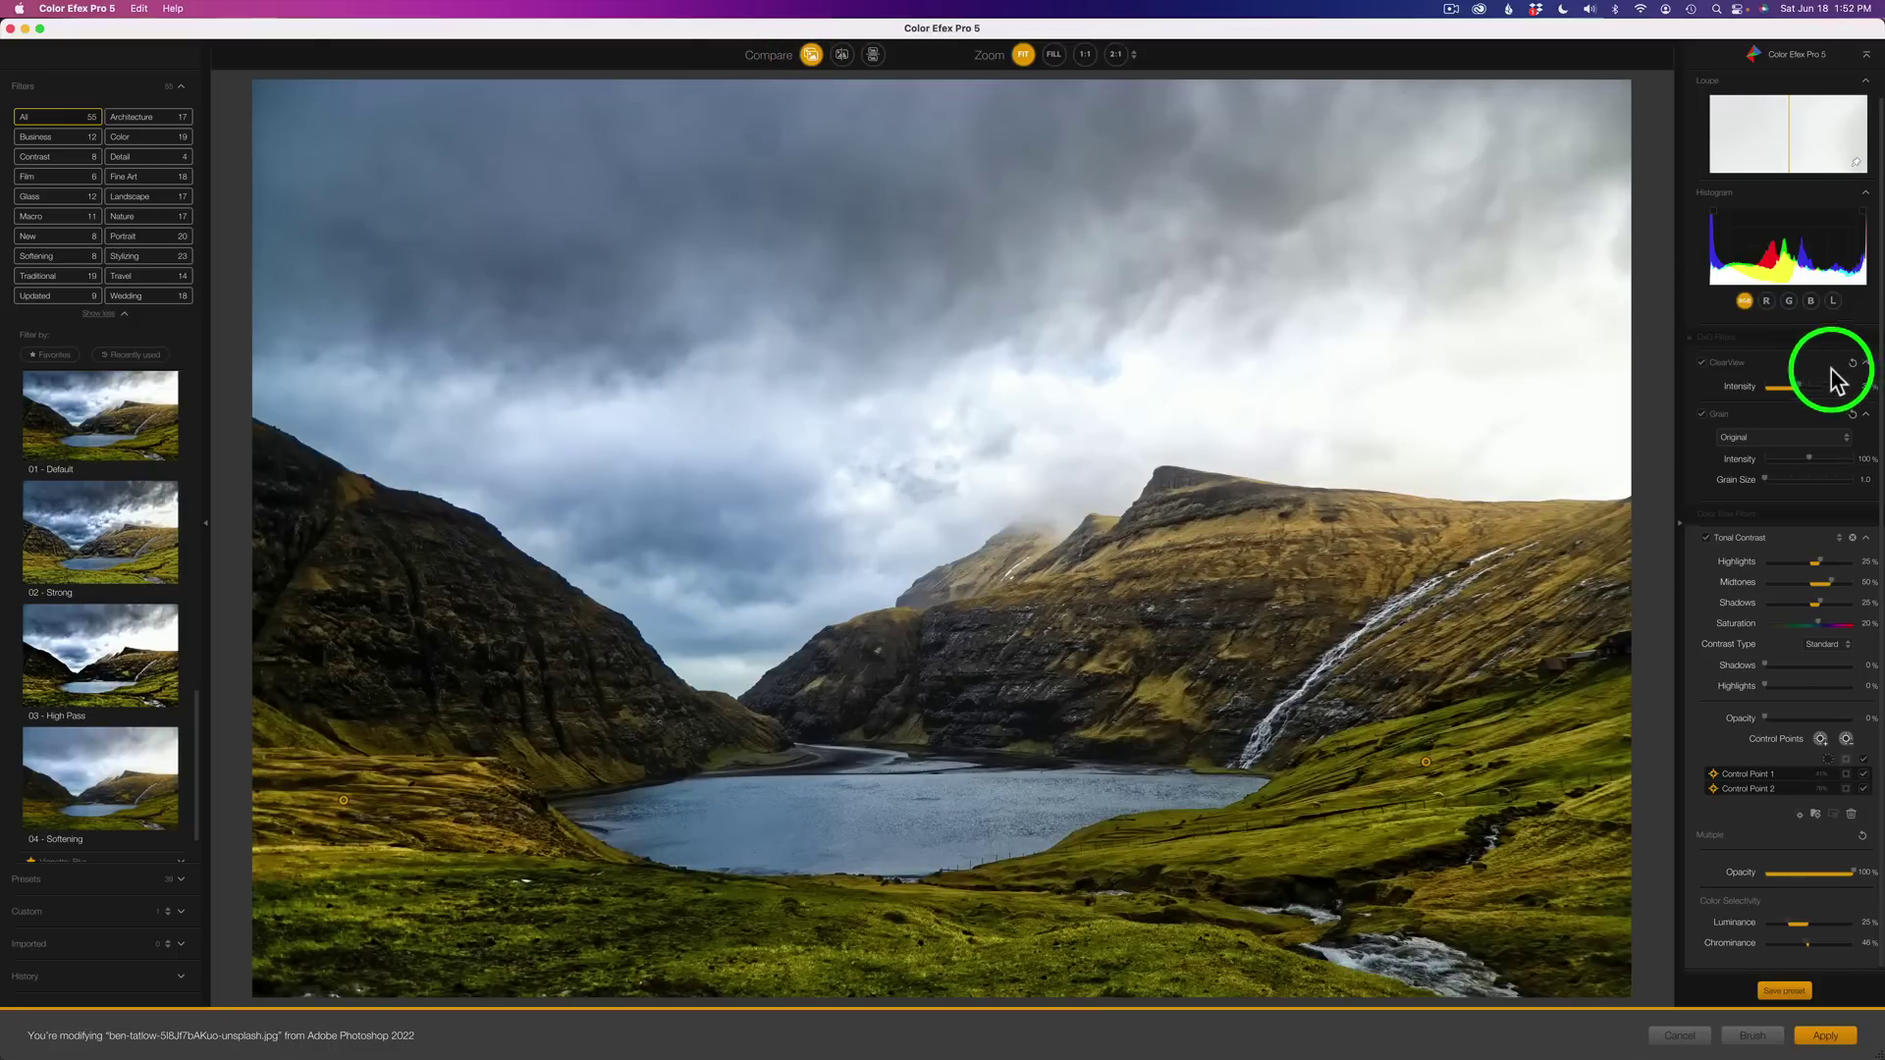
Toggle the ClearView and Tonal Contrast effects individually to judge what each contributes to the photo.
{"action": "left_click", "coordinate": [1703, 364]}
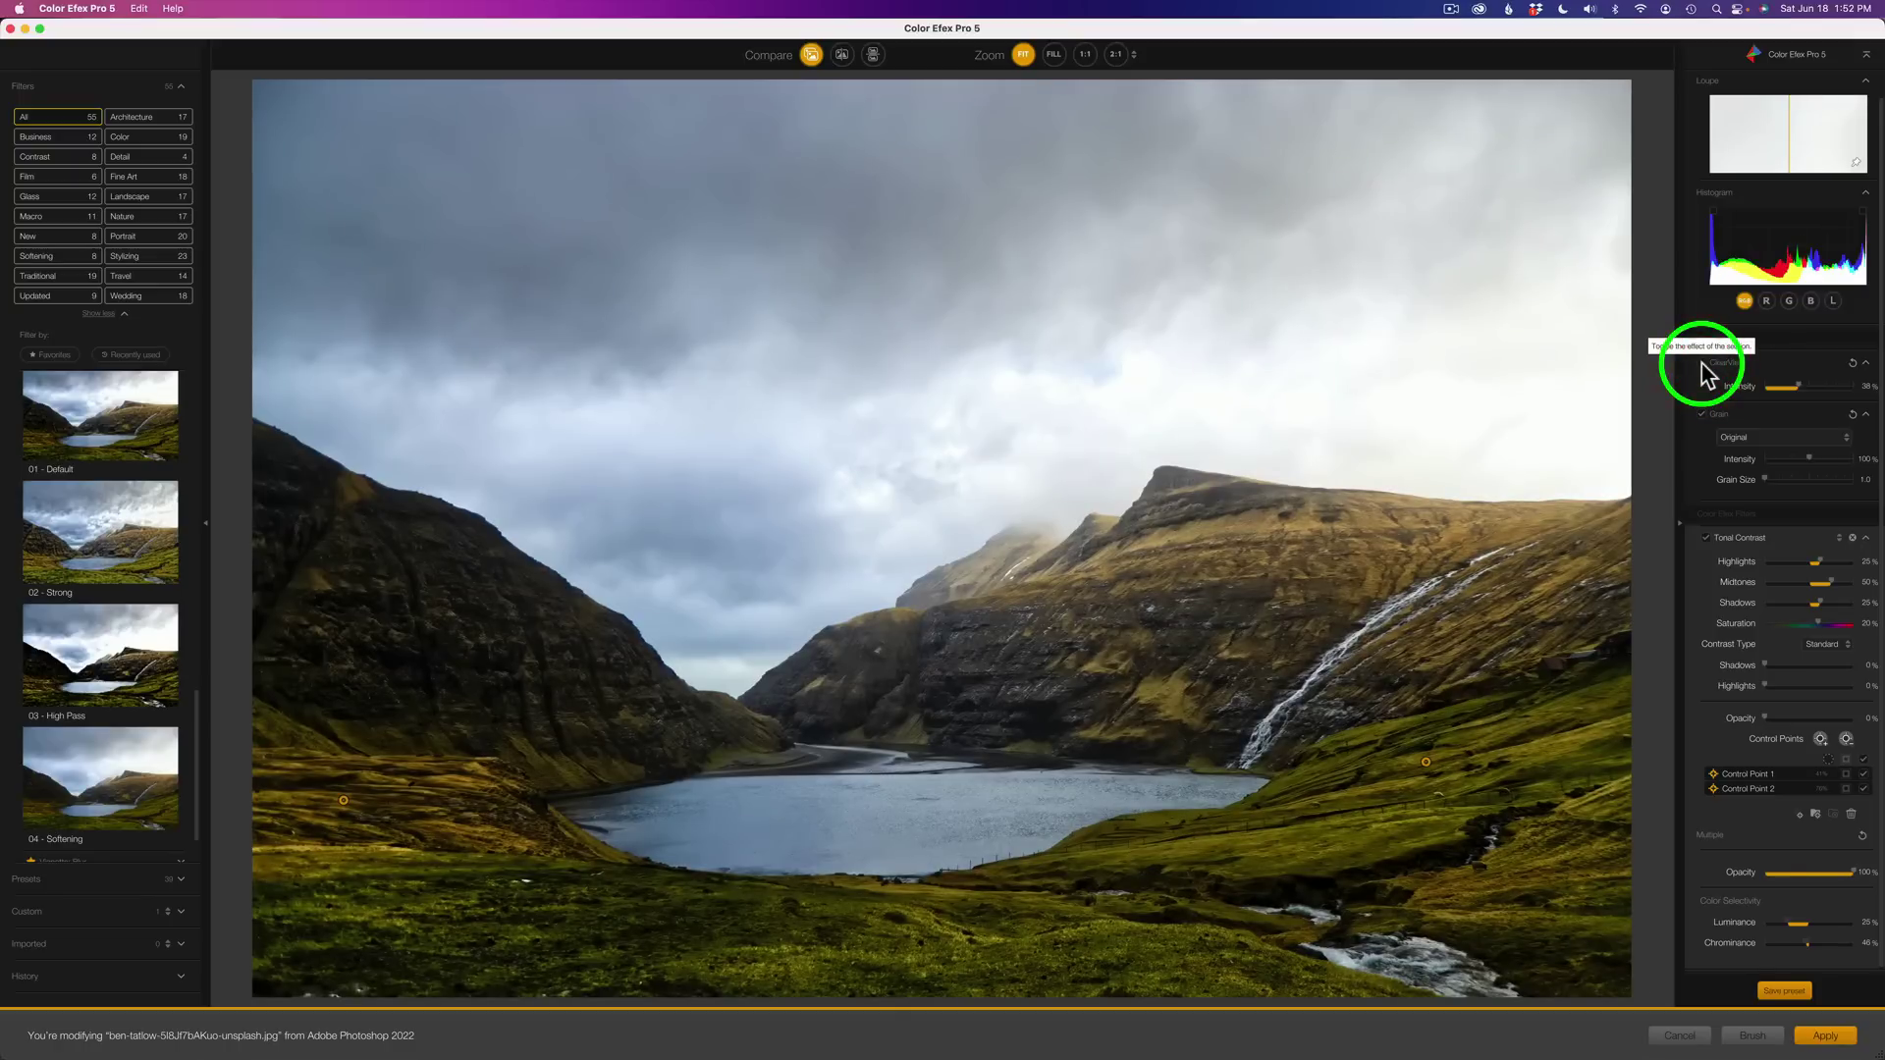
{"action": "left_click", "coordinate": [1701, 363]}
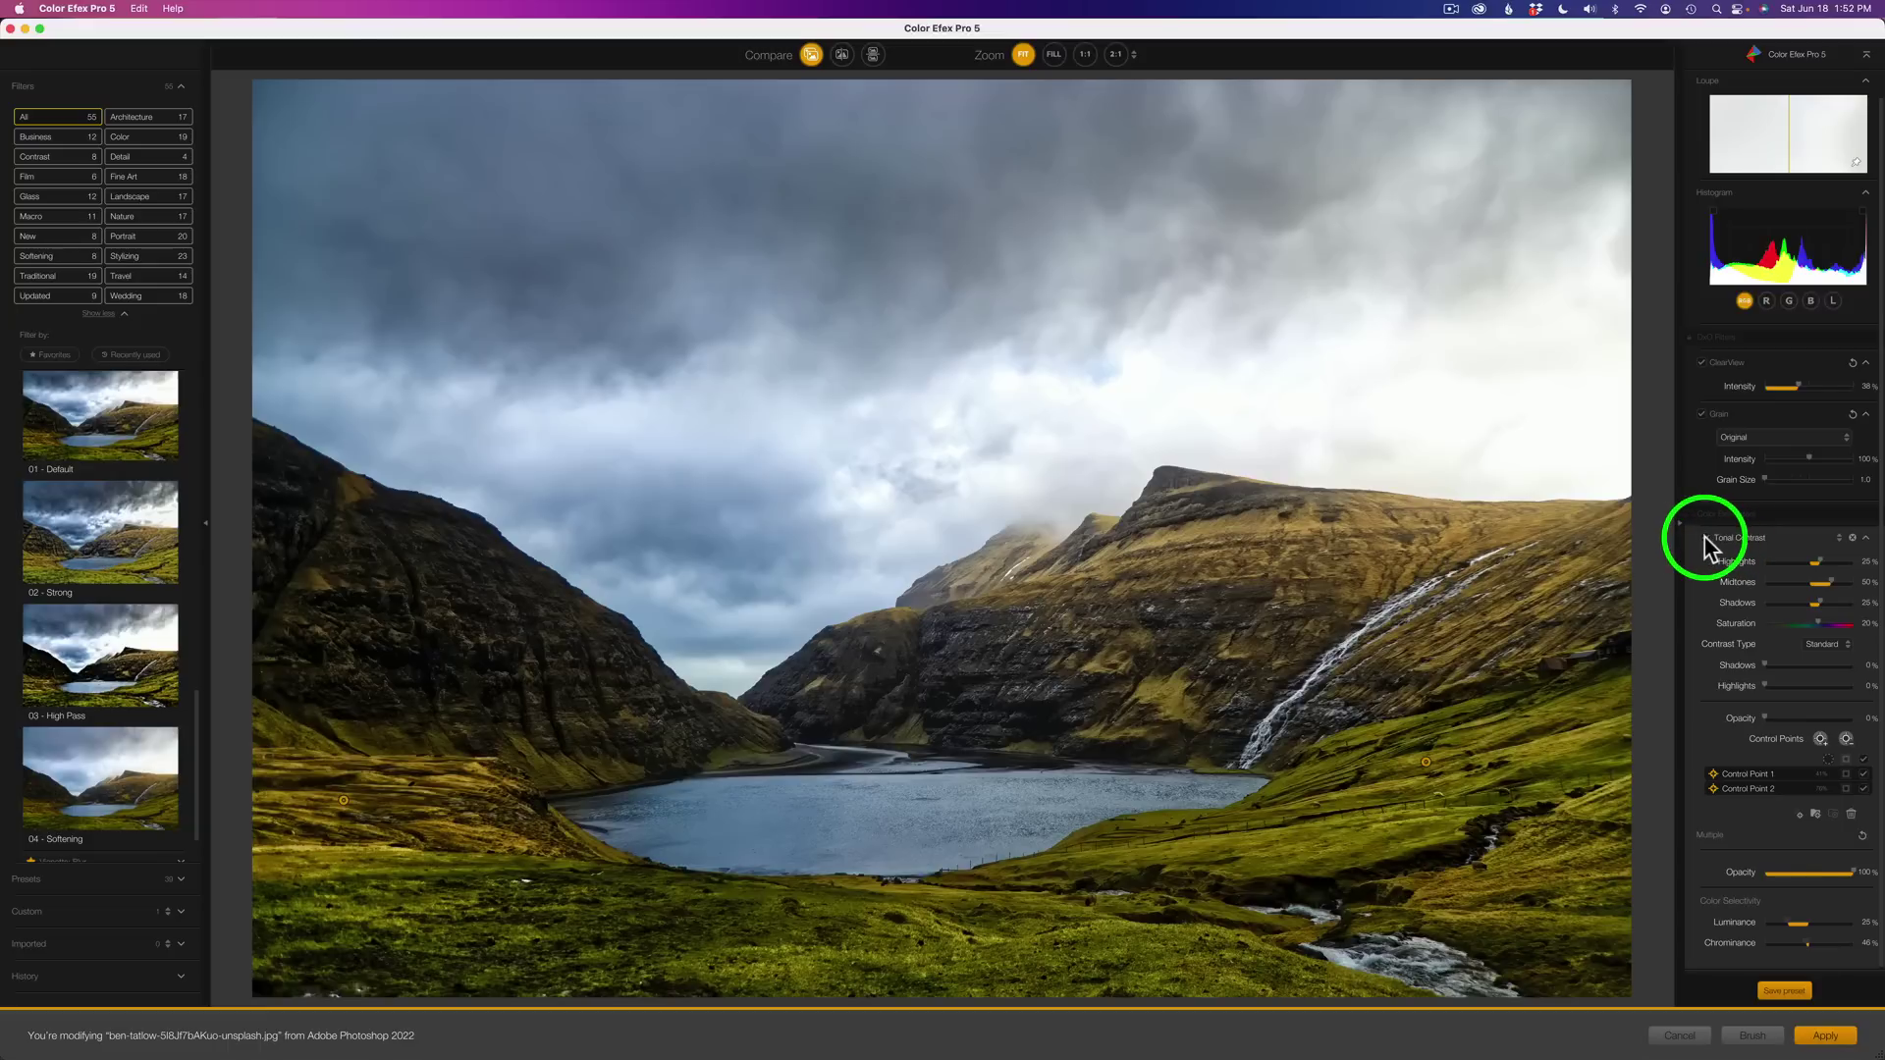
{"action": "left_click", "coordinate": [1705, 538]}
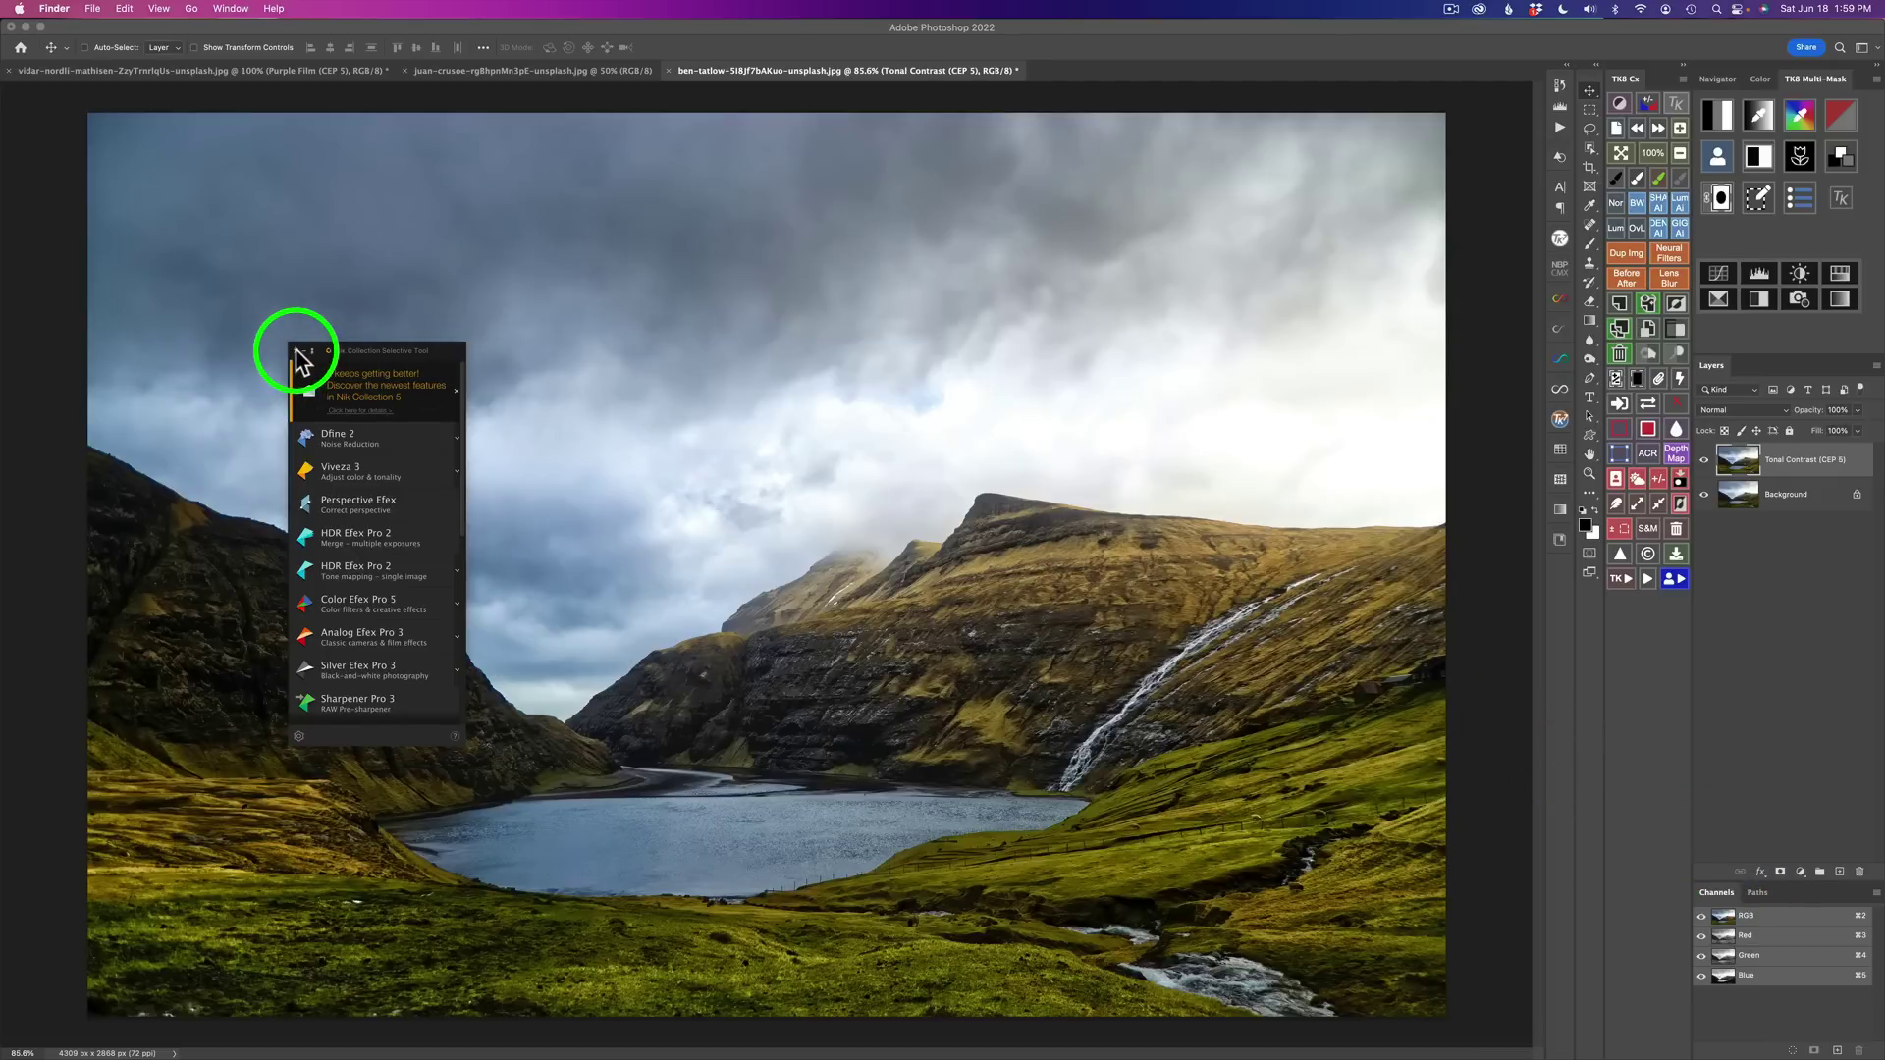
In Photoshop, close the Nik Collection selector and compare the photo with the Tonal Contrast (CEP 5) layer hidden and shown.
{"action": "left_click", "coordinate": [297, 352]}
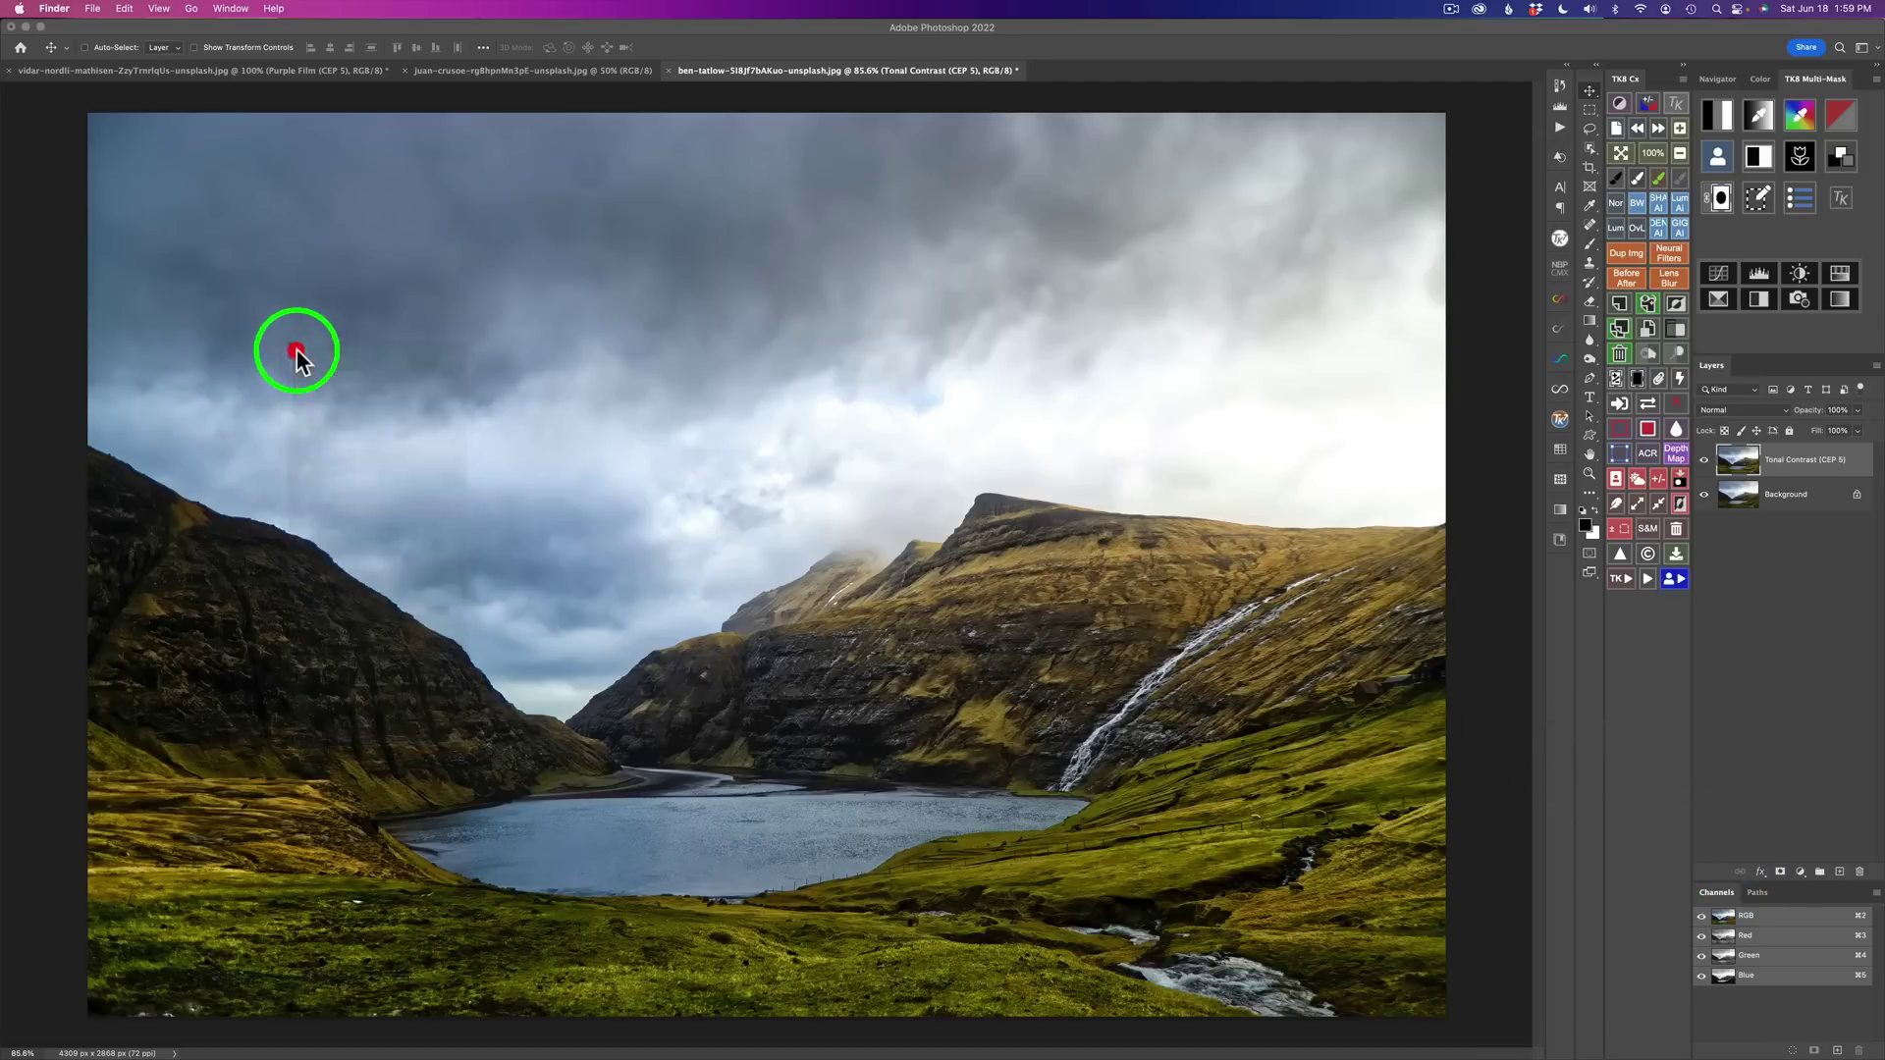
{"action": "left_click", "coordinate": [1705, 459]}
{"action": "left_click", "coordinate": [1704, 458]}
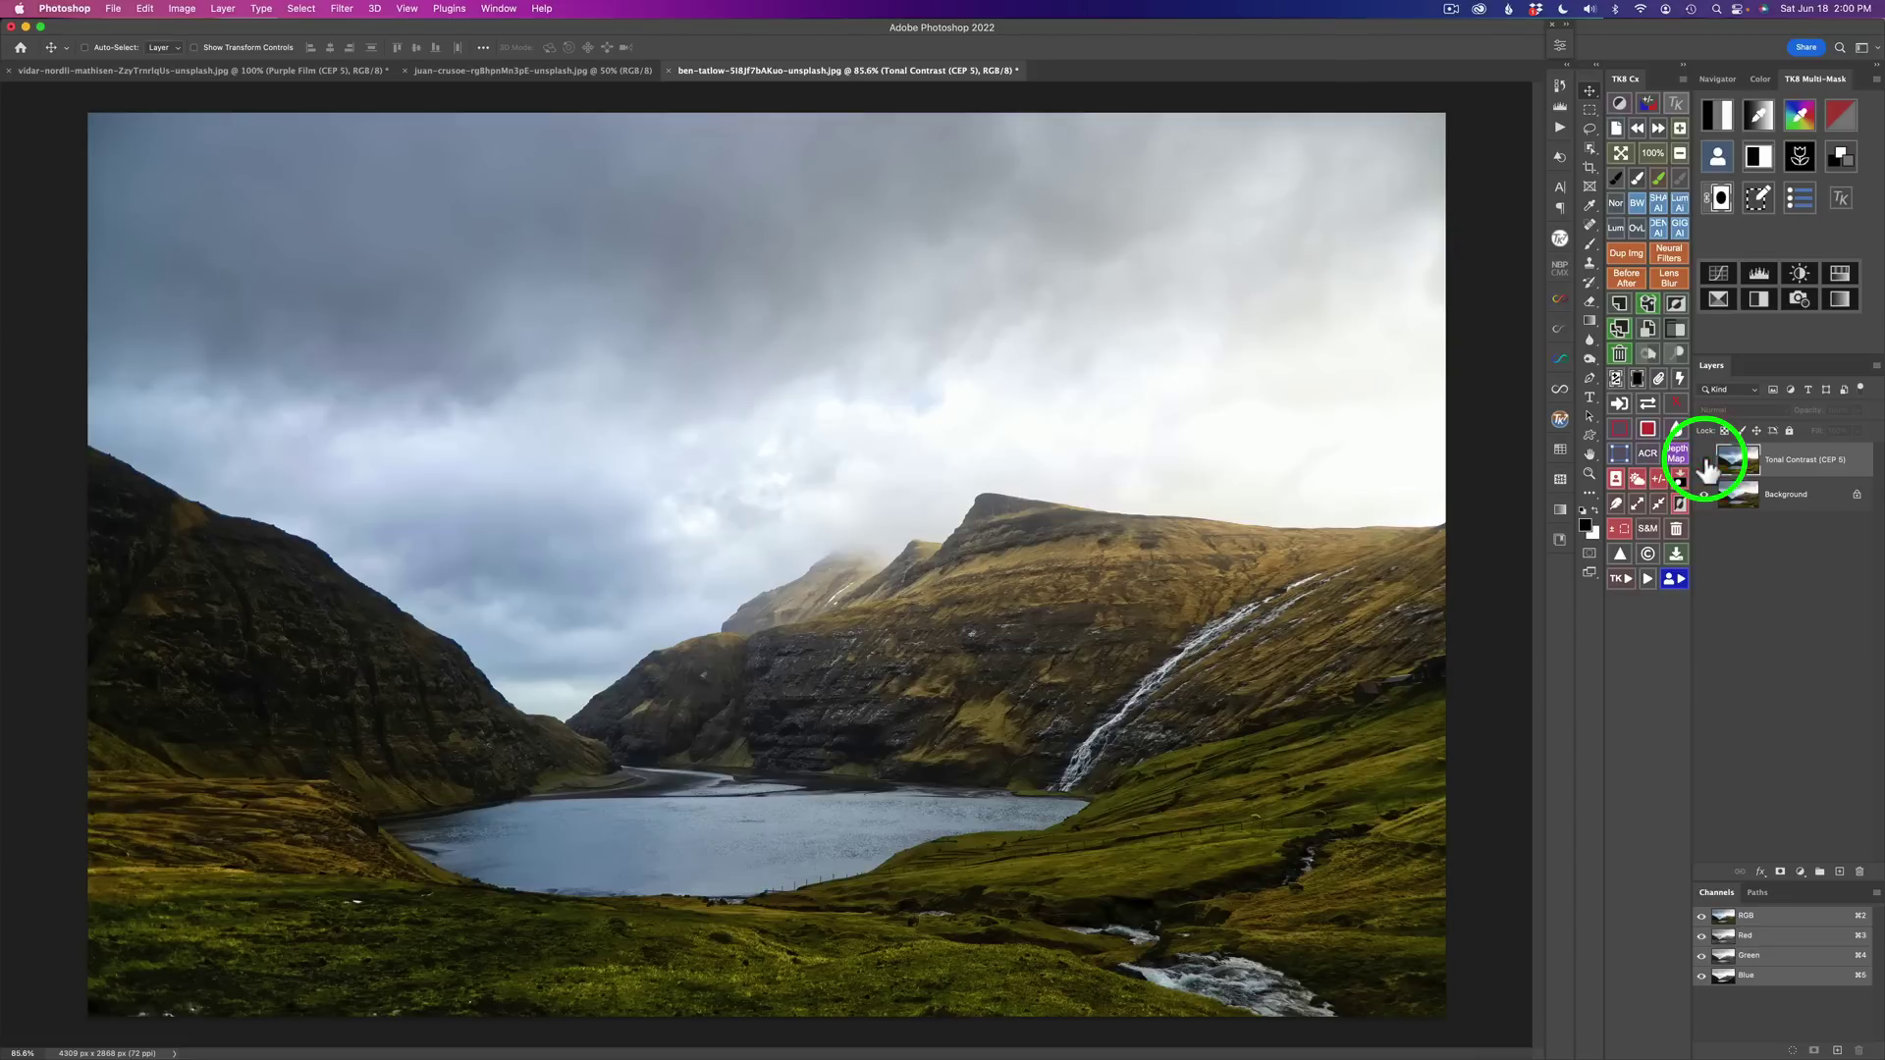
{"action": "left_click", "coordinate": [1704, 458]}
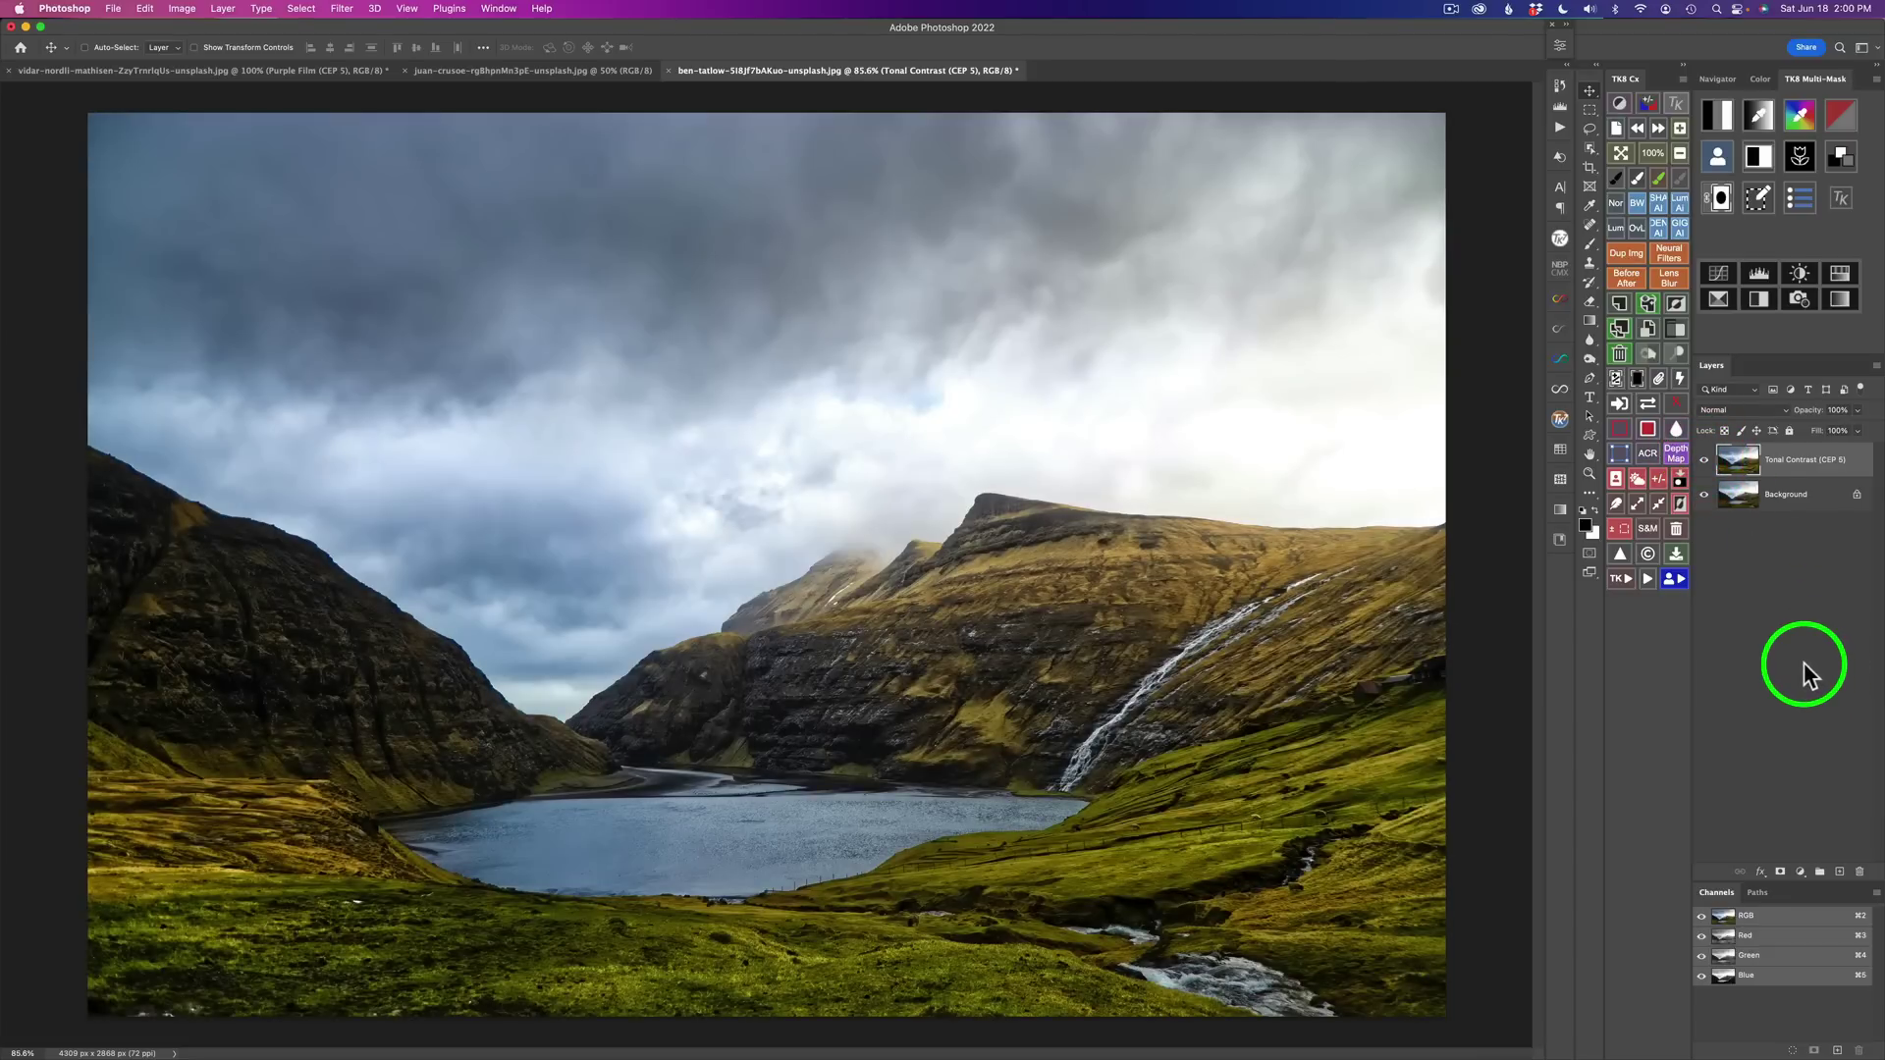